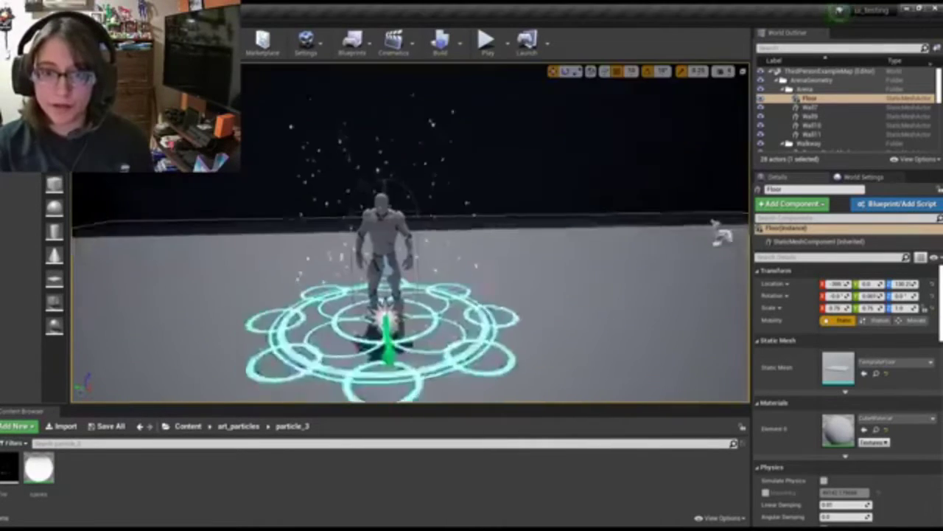
Orbit the level view around the magic circle, past the walls, stairs and dome, and back
left_click_drag(491, 266, 491, 236)
right_click_drag(491, 267, 509, 283)
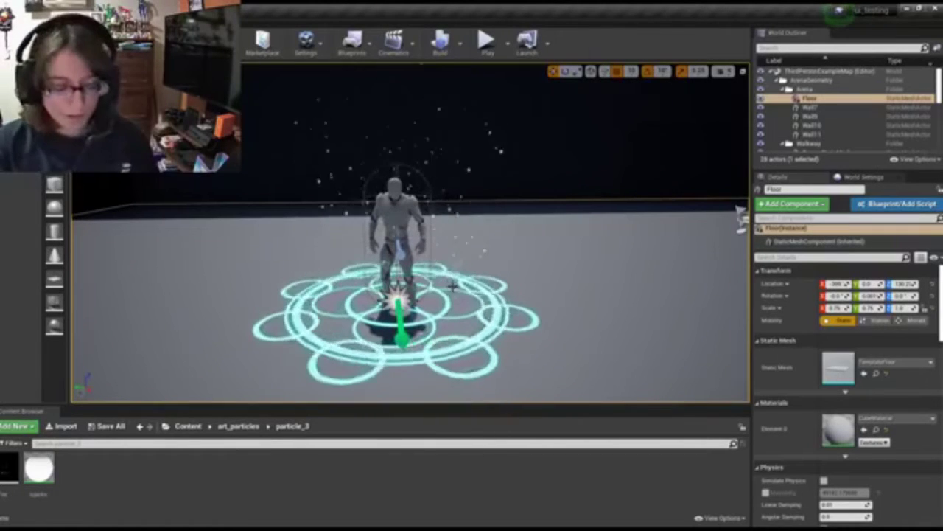
right_click_drag(509, 284, 664, 254)
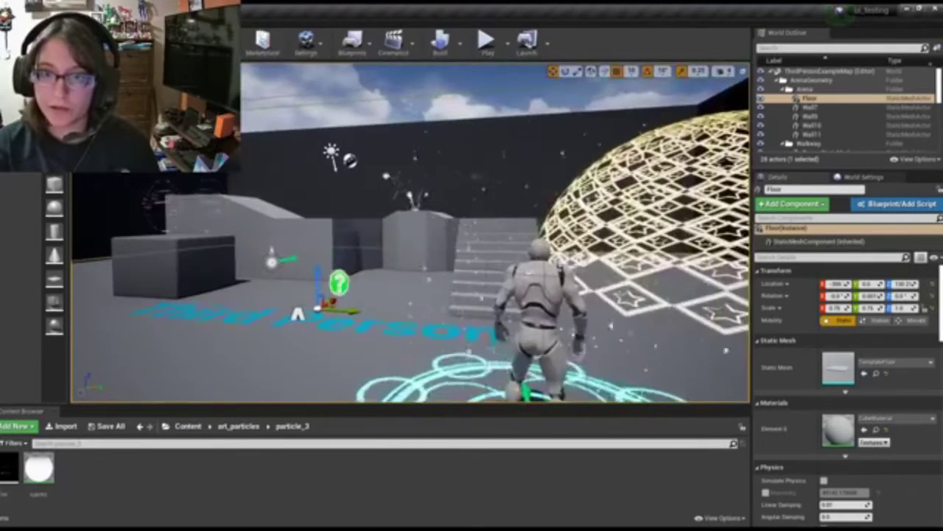
right_click_drag(664, 254, 737, 250)
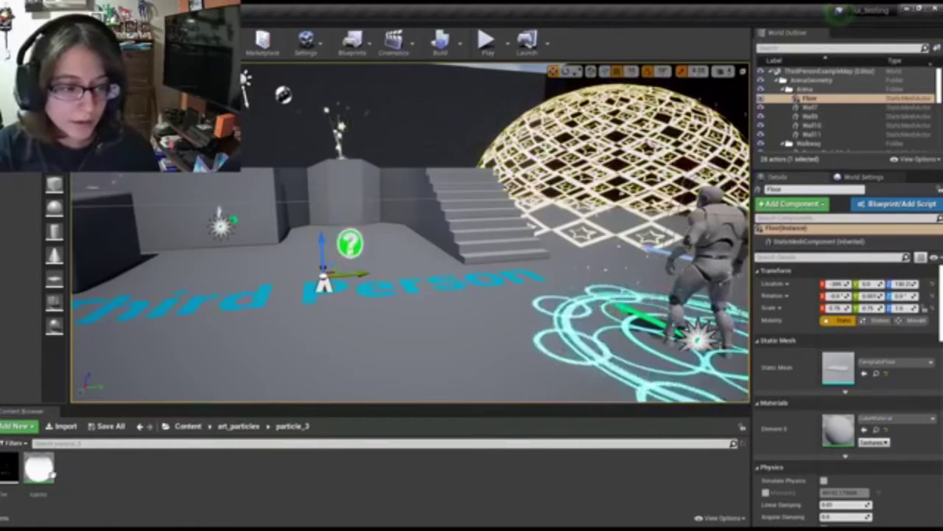
mouse_move(442, 295)
right_mouse_down()
mouse_move(383, 295)
mouse_move(413, 251)
mouse_move(457, 251)
mouse_move(442, 251)
right_mouse_up()
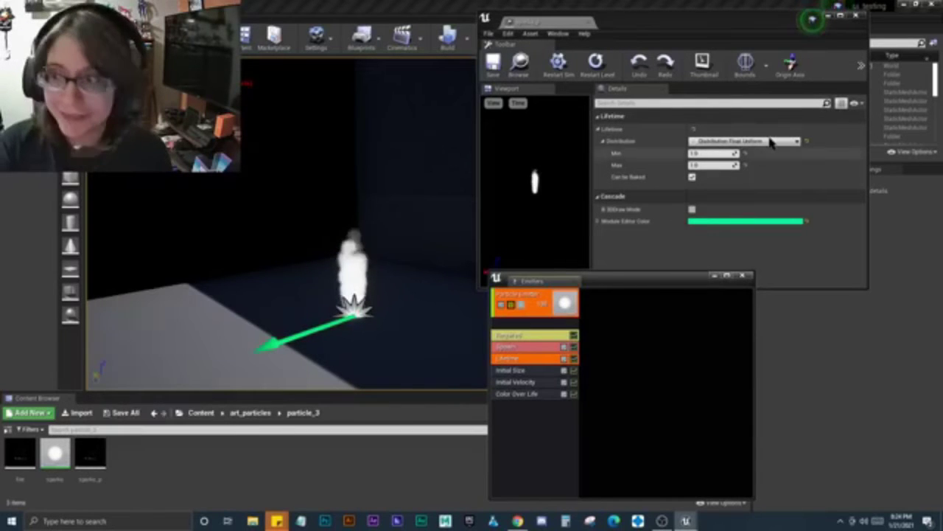
Maximize the Cascade editor and show the Particle Emitter's own properties
left_click(840, 15)
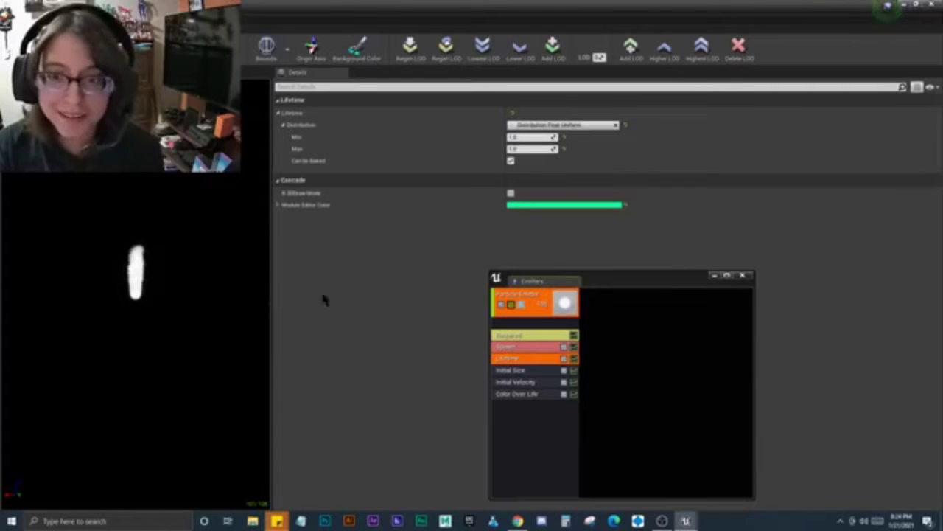
left_click_drag(593, 284, 526, 290)
left_click(465, 306)
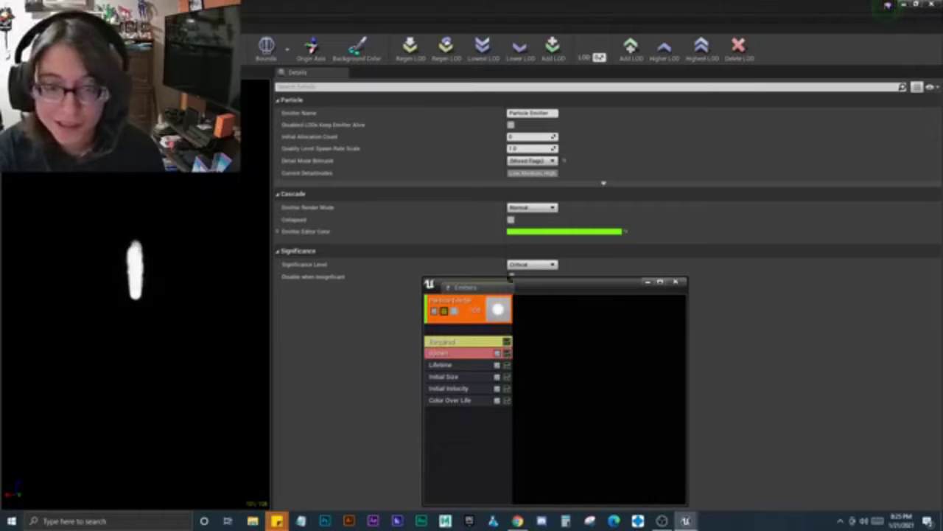
left_click_drag(548, 285, 440, 292)
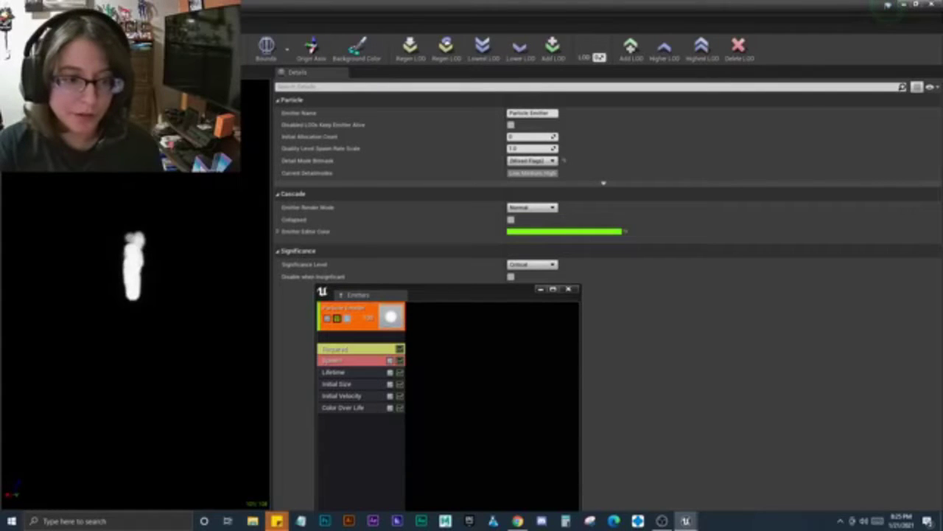
Turn preview Motion on and back off, and rearrange the emitters panel
left_click(22, 162)
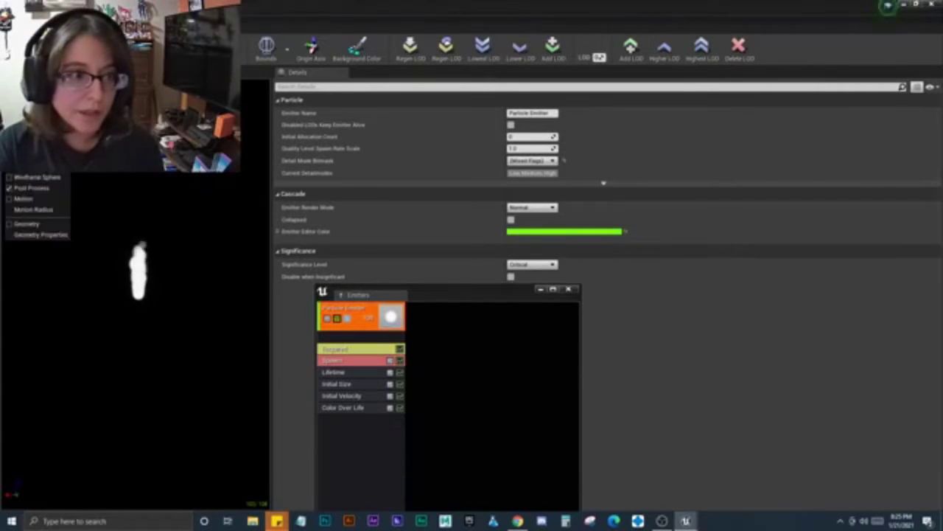
left_click(10, 199)
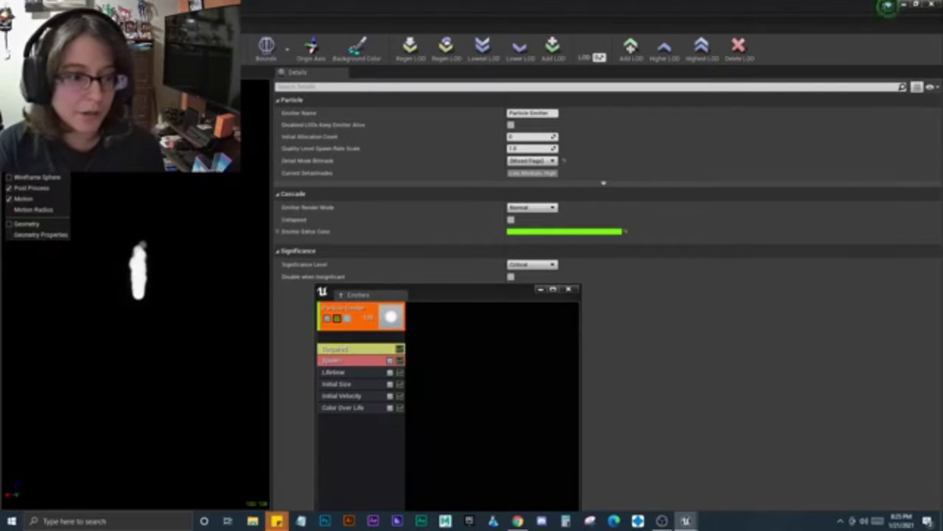
key("Escape")
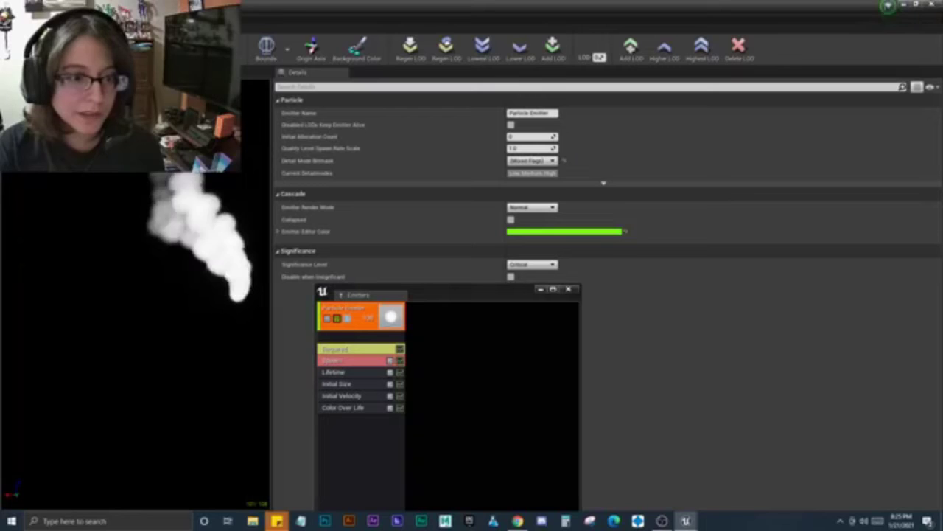
left_click(15, 166)
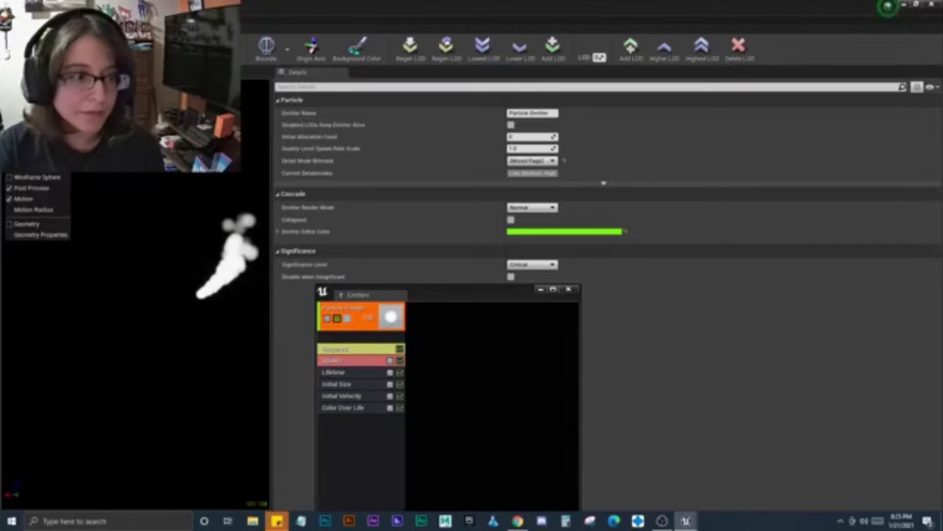
left_click(10, 199)
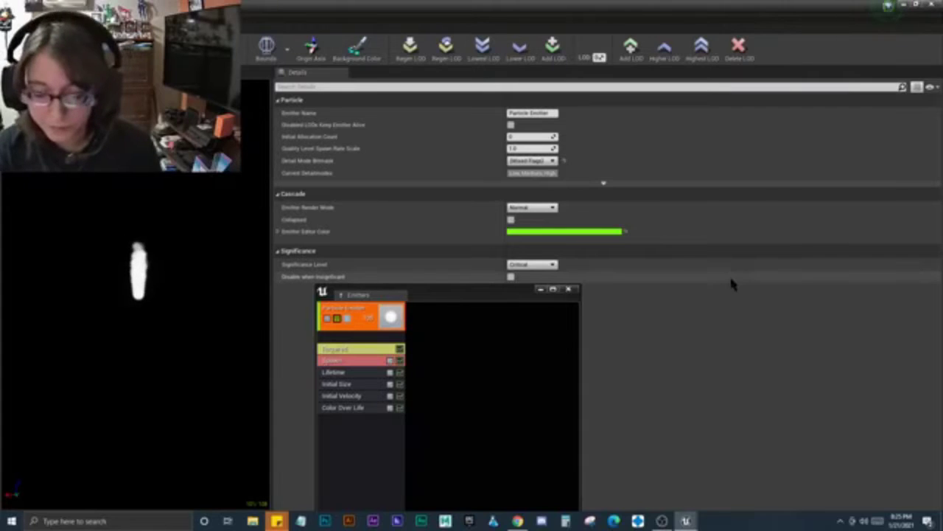
mouse_move(447, 291)
left_mouse_down()
mouse_move(470, 279)
mouse_move(436, 276)
left_mouse_up()
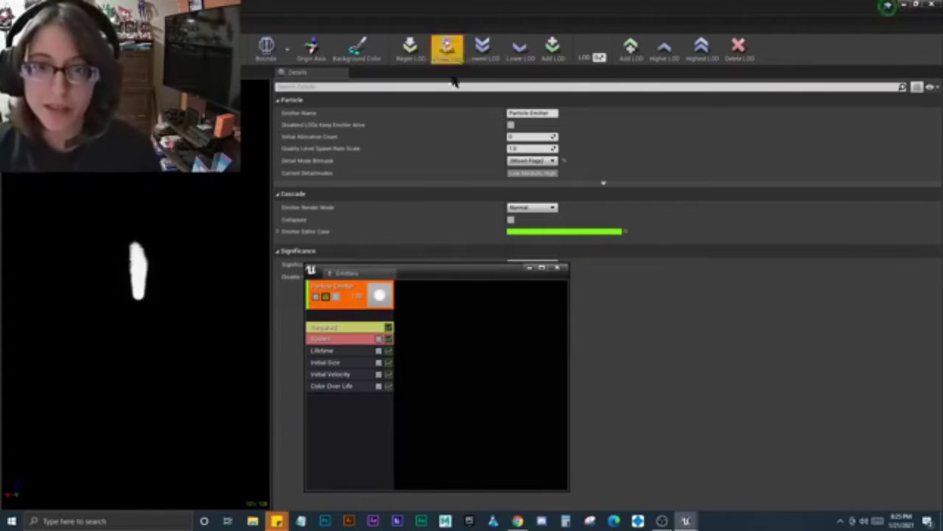
mouse_move(449, 273)
left_mouse_down()
mouse_move(205, 268)
mouse_move(462, 284)
left_mouse_up()
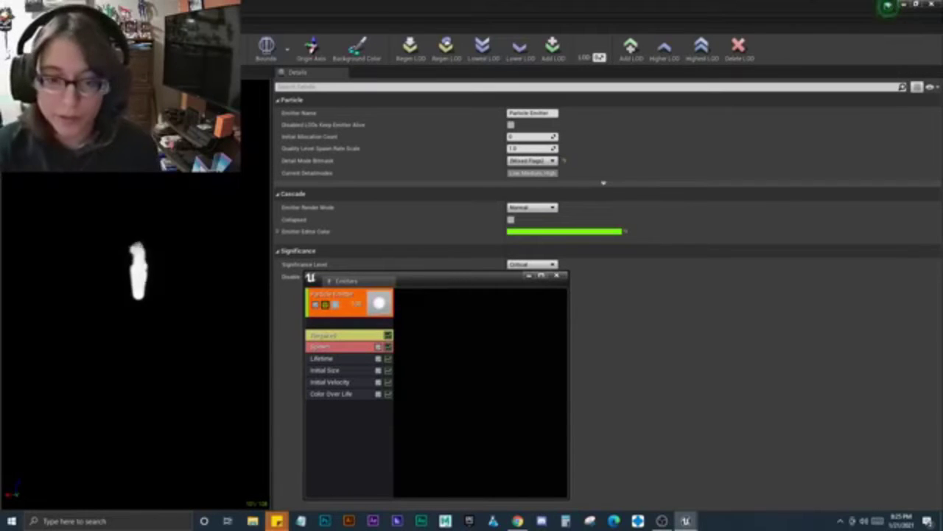
Inspect the Required, Lifetime, Initial Size, Initial Velocity and Color Over Life module settings
left_click(358, 336)
left_click(352, 359)
left_click(355, 370)
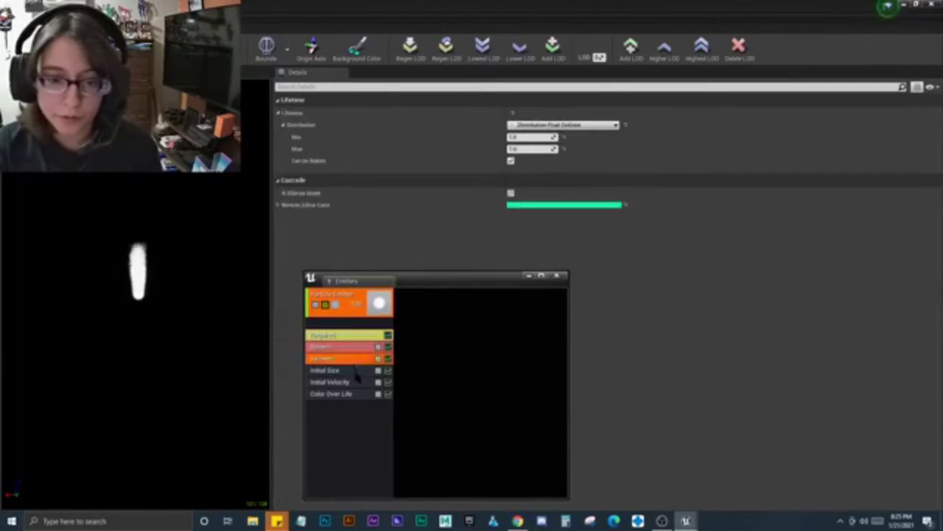
left_click(358, 382)
left_click(362, 394)
left_click(367, 336)
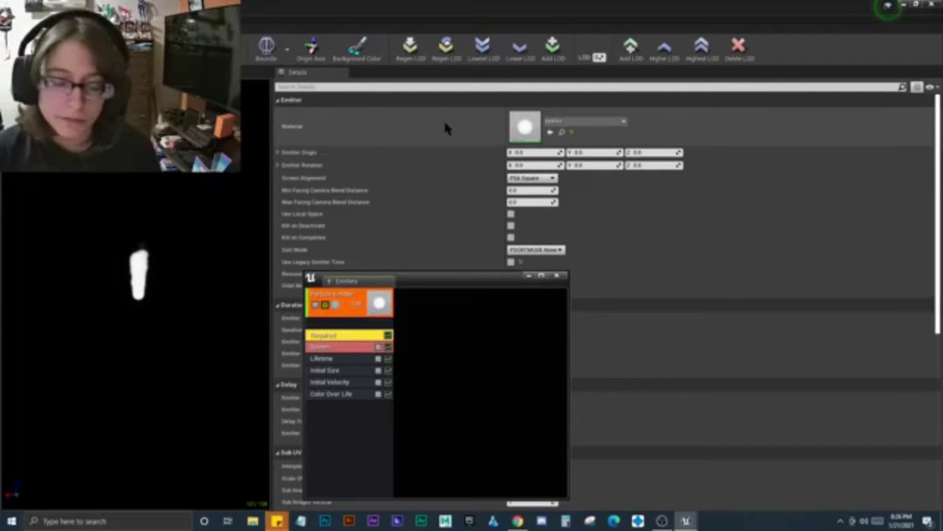
Rename the emitter to 'sparks'
left_click(338, 291)
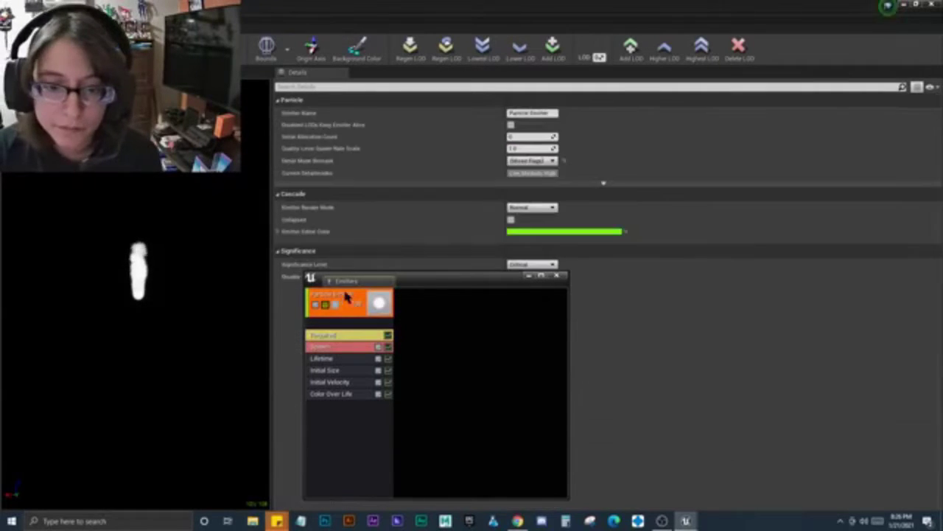
left_click(532, 113)
type("sparks")
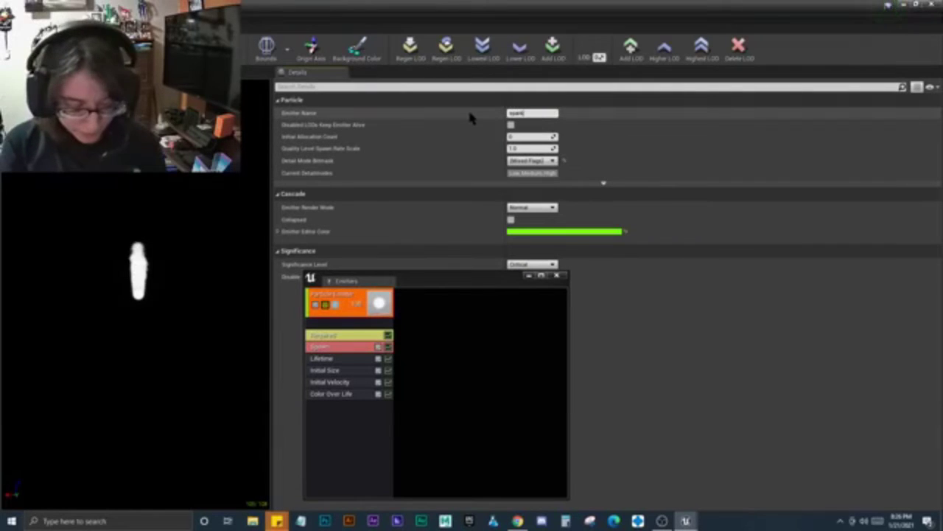
key("Return")
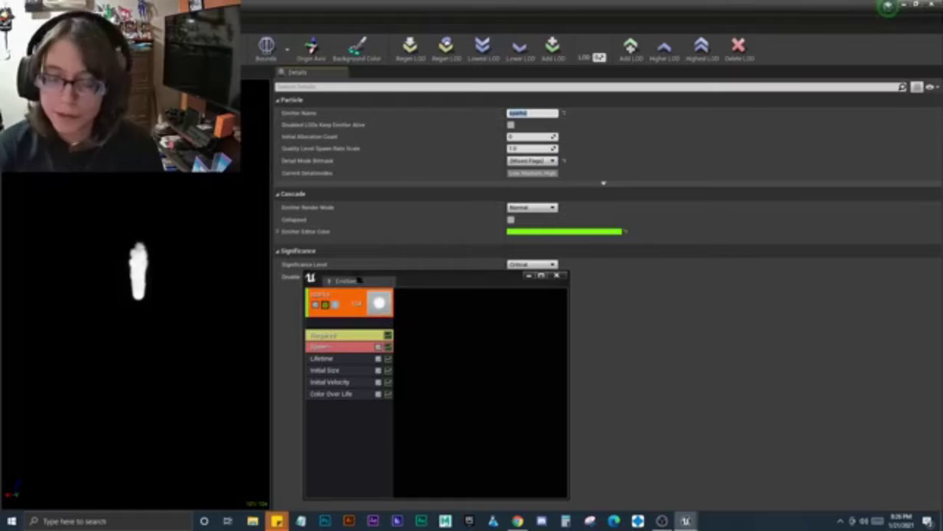
Check the Required material and restore Cascade to a smaller window
left_click(361, 336)
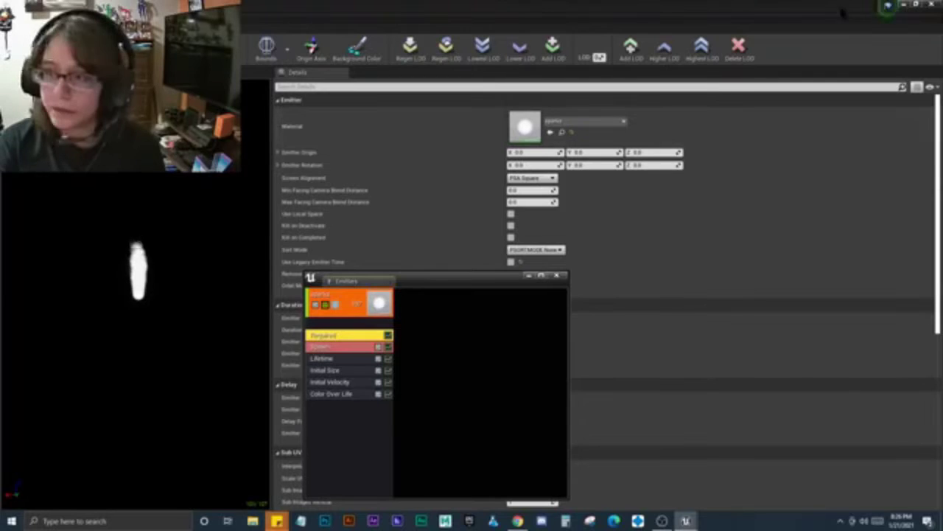
left_click(915, 4)
left_click_drag(471, 281, 662, 277)
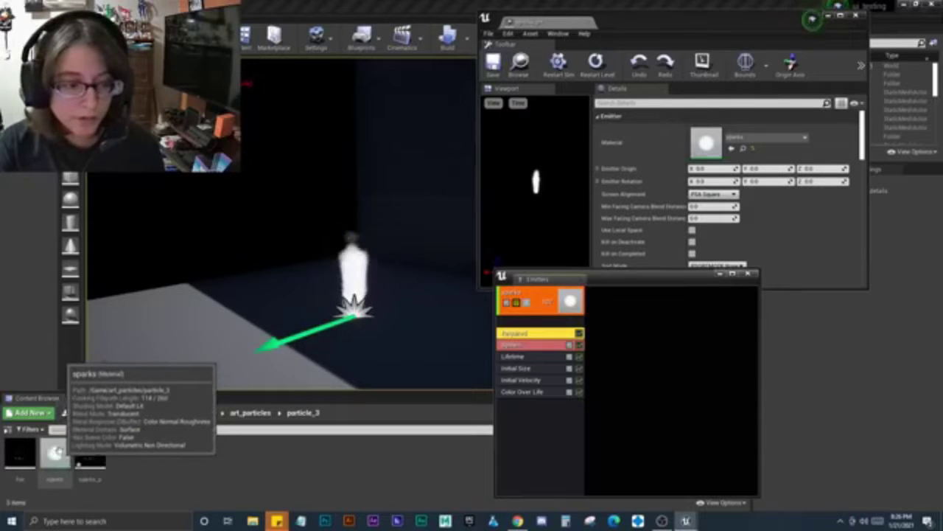
Select the sparks material and set the Spawn Rate Constant to 1000
left_click(55, 454)
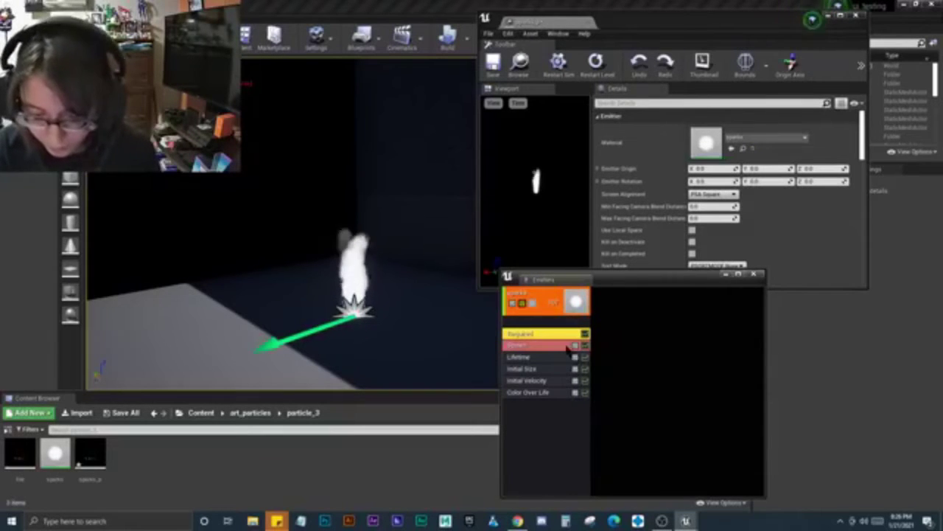
left_click(539, 345)
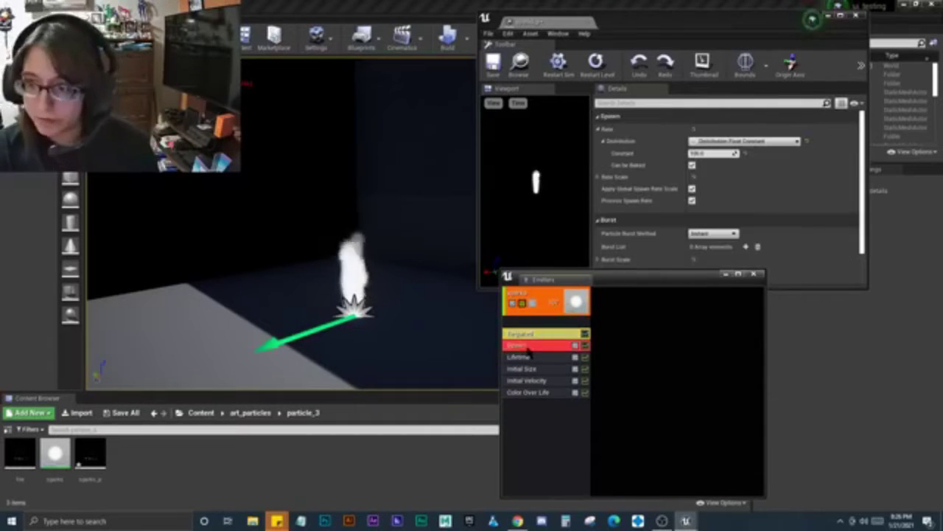
left_click(712, 153)
type("1000")
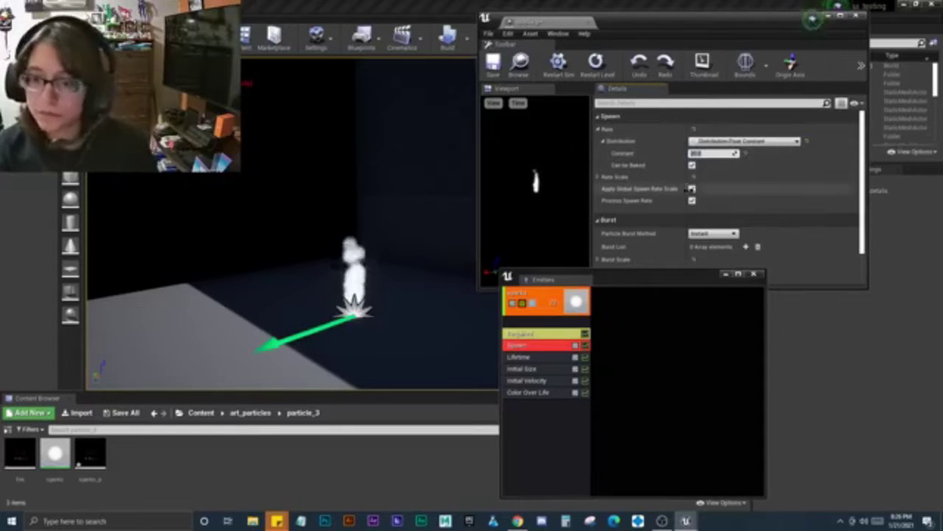
left_click(521, 426)
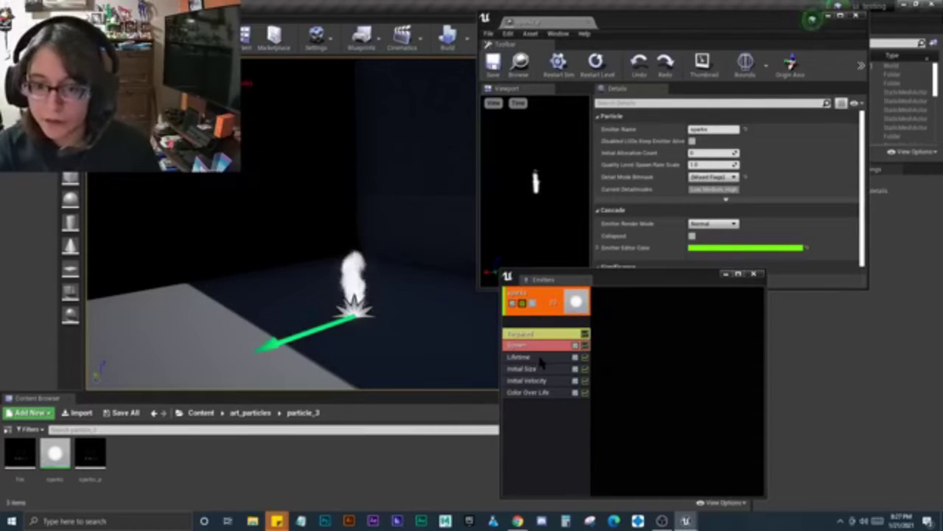
Review the Spawn settings again, then bring up the Lifetime module settings
mouse_move(294, 258)
right_mouse_down()
mouse_move(295, 317)
mouse_move(295, 258)
right_mouse_up()
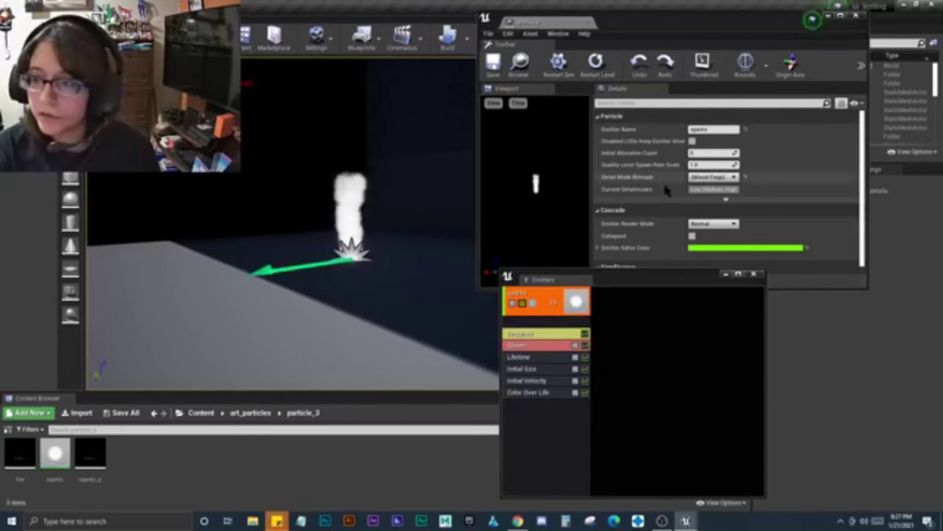
left_click(517, 347)
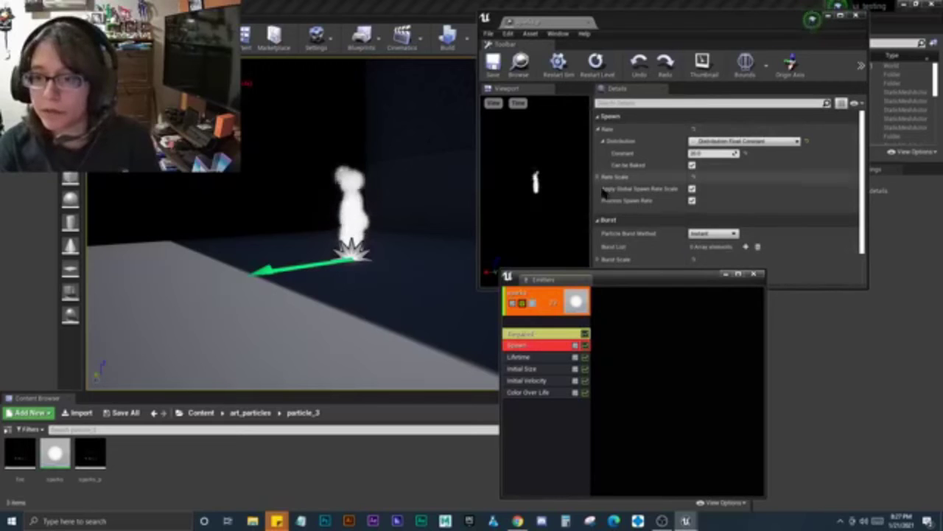
scroll(659, 207, "down", 1)
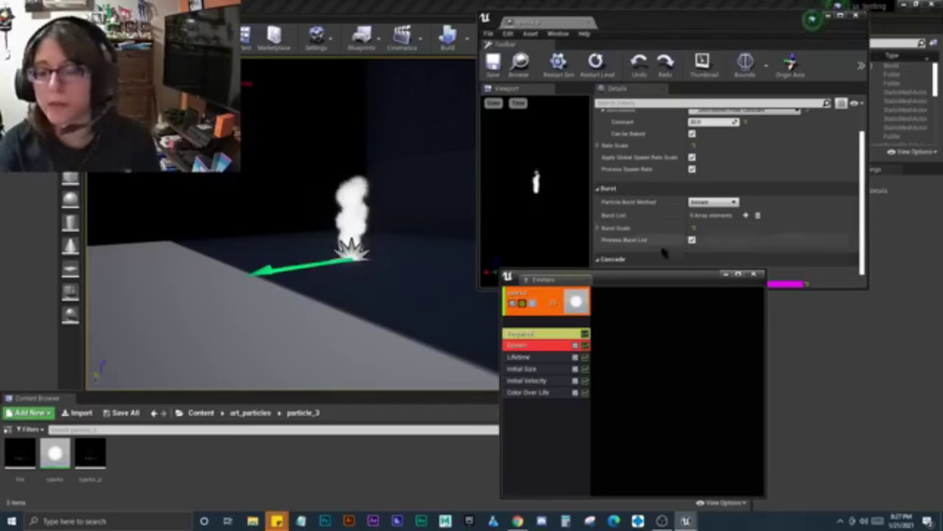
left_click(524, 357)
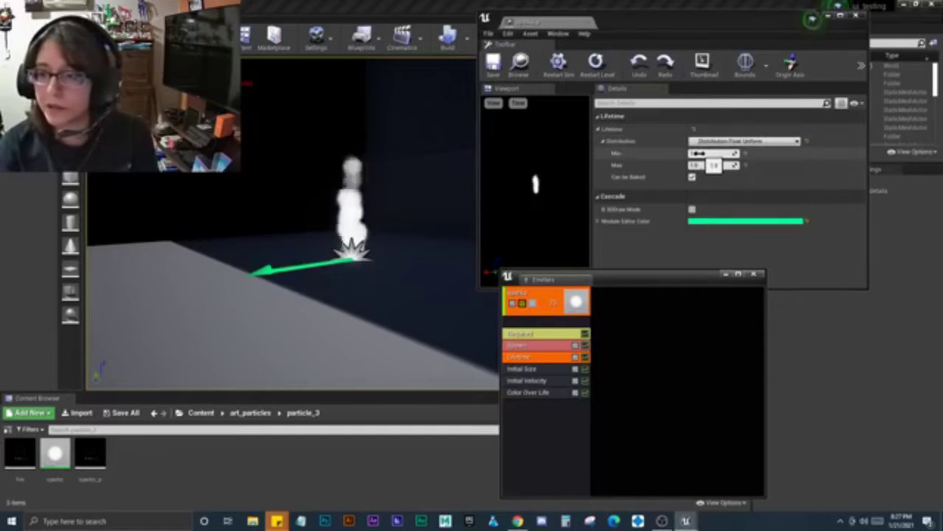
Lower the Lifetime Min and Max values so the white puffs rise a shorter distance
left_click_drag(698, 152, 706, 154)
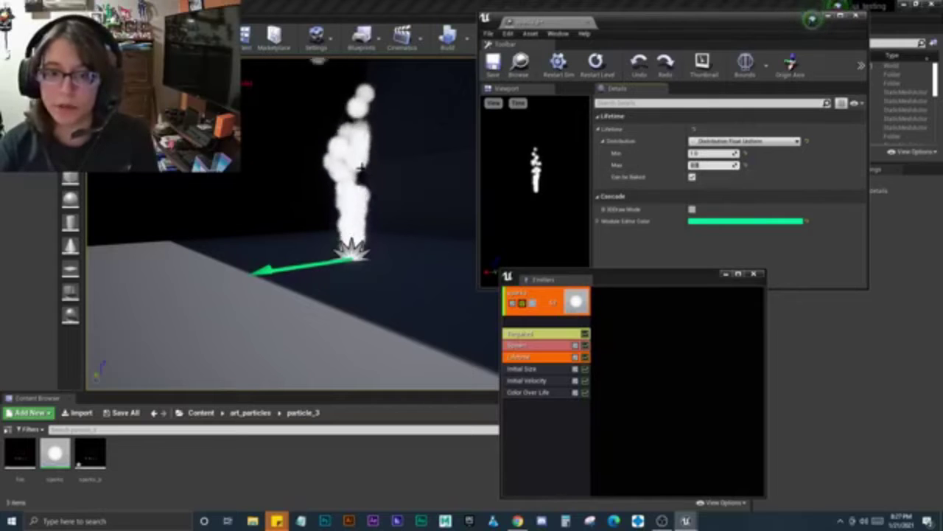
right_click_drag(366, 87, 373, 70)
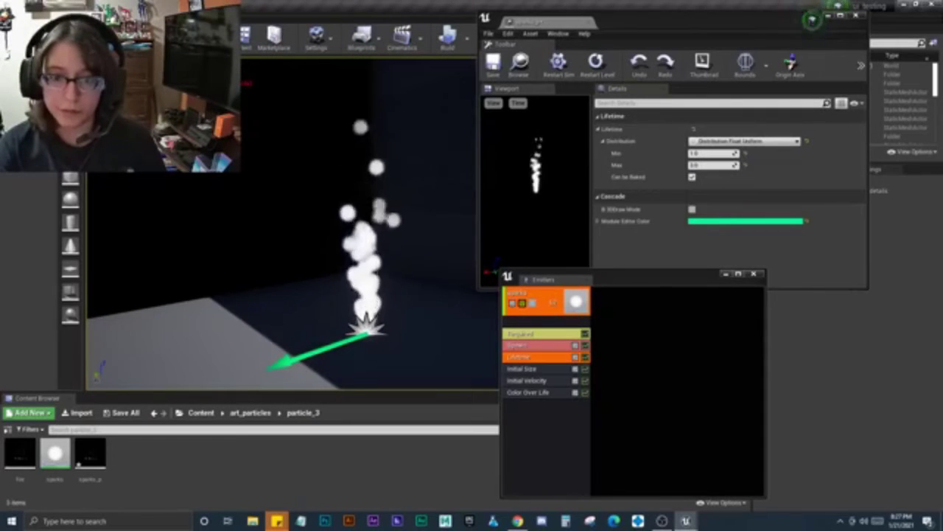
left_click_drag(702, 152, 616, 155)
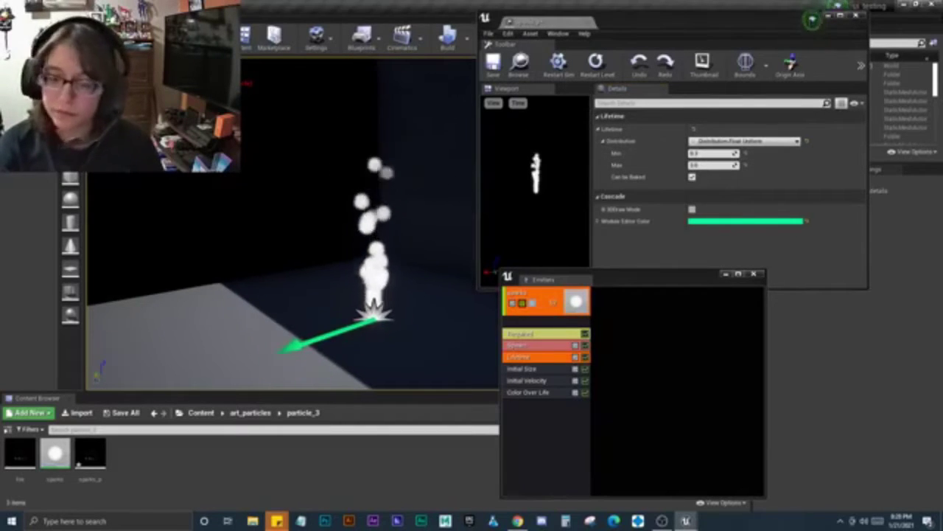
left_click(693, 178)
left_click(692, 165)
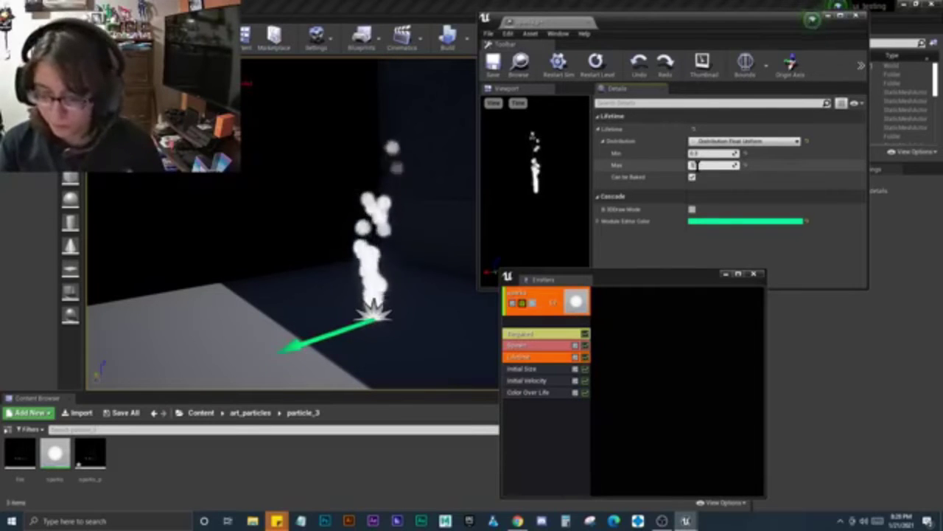
key("Return")
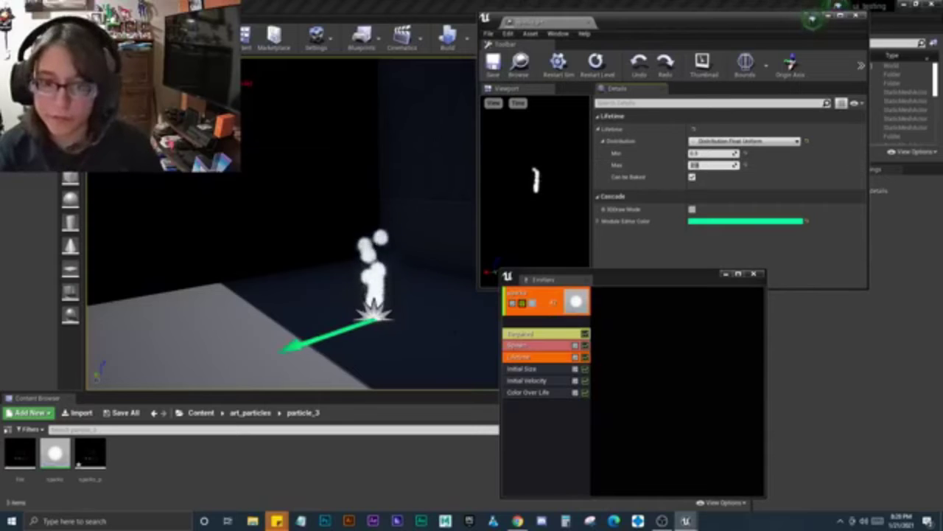
mouse_move(295, 221)
right_mouse_down()
mouse_move(309, 206)
mouse_move(325, 221)
right_mouse_up()
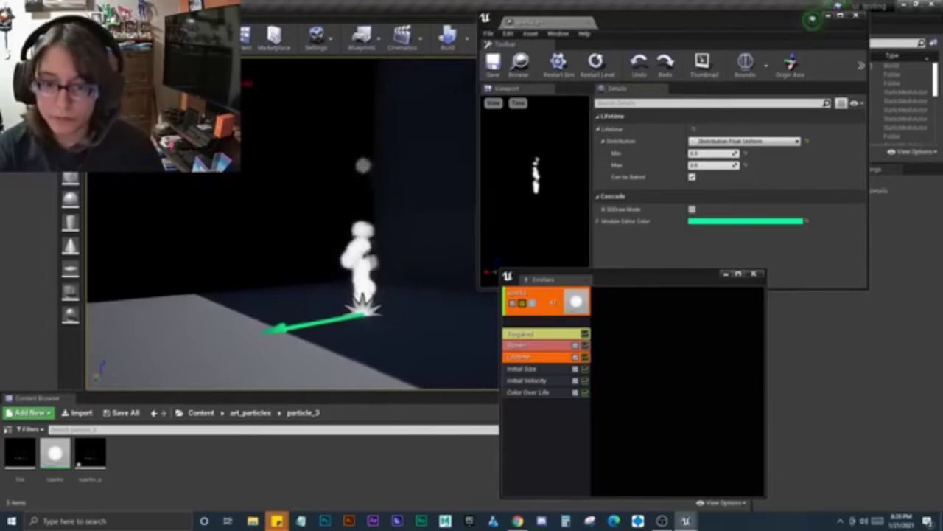
Shrink the Initial Size Start Size to Max 5.0 and Min 3.0 for tiny spark dots
left_click(557, 368)
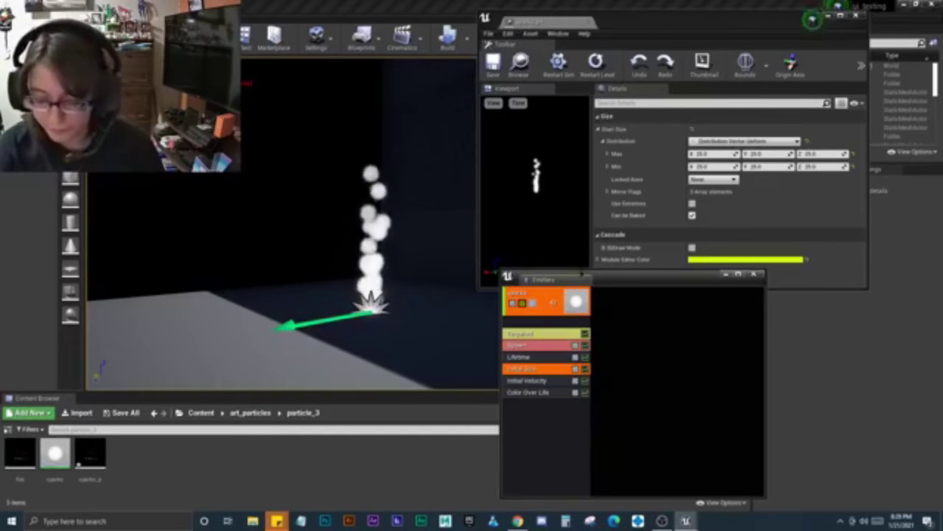
left_click(725, 166)
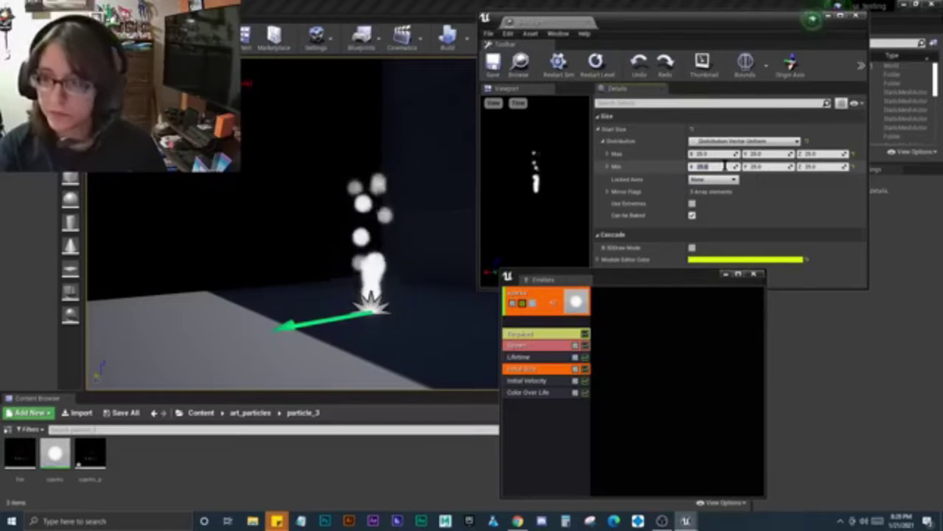
type("5")
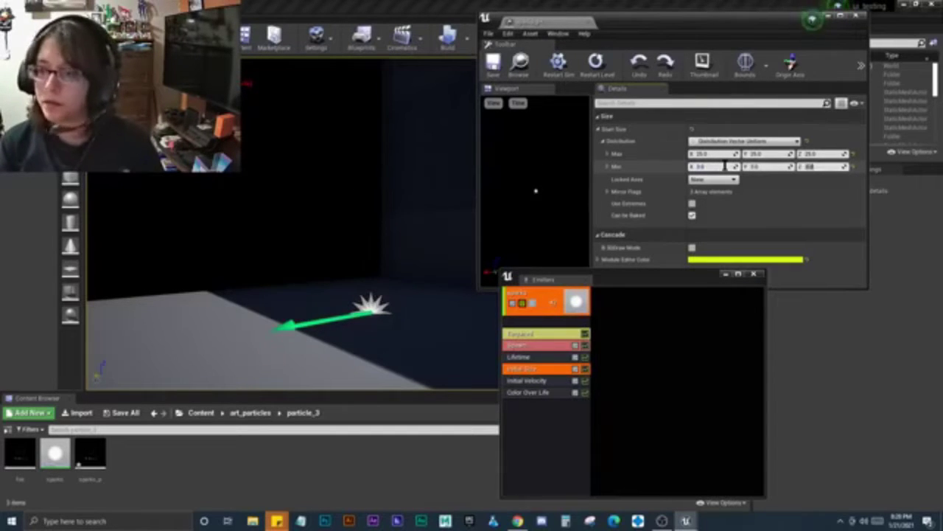
type("5")
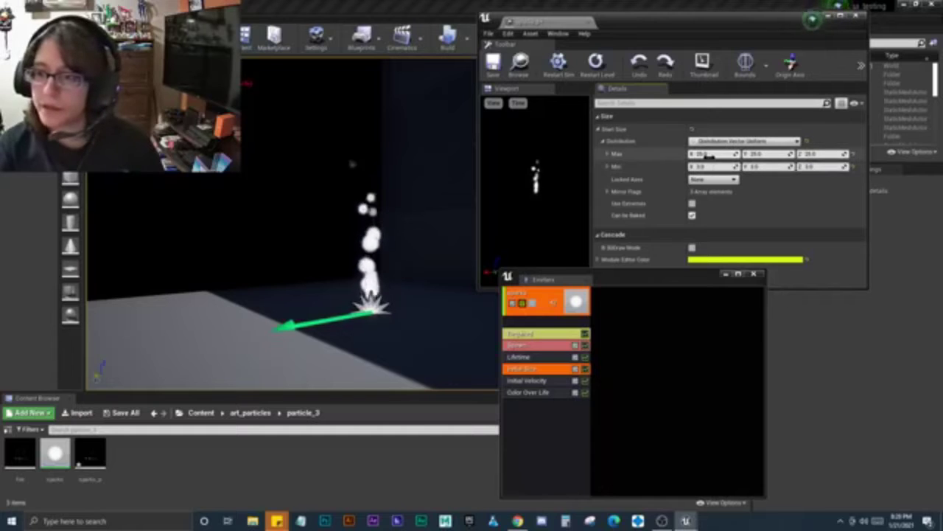
left_click(704, 154)
type("5")
key("Tab")
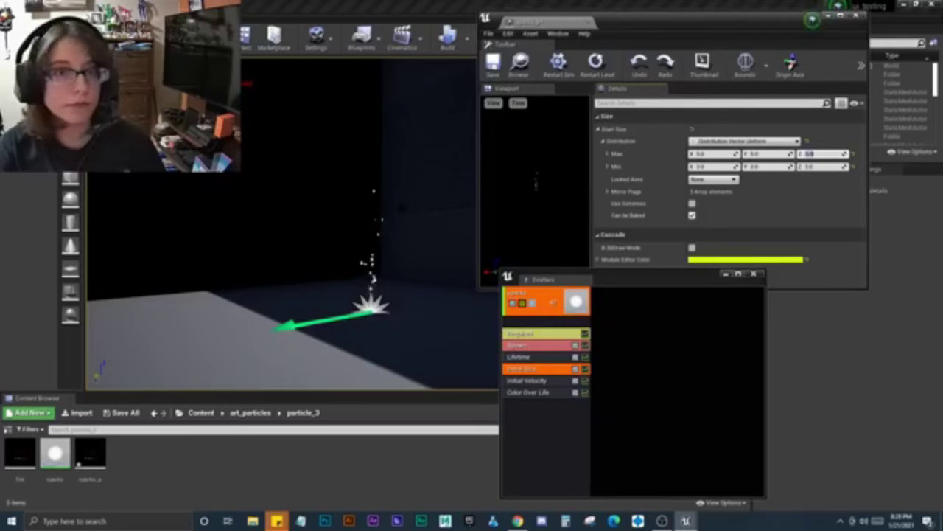
Set Initial Velocity Start Velocity Max to 100, 100, 200 and Min to -100, -100, 100
left_click(532, 380)
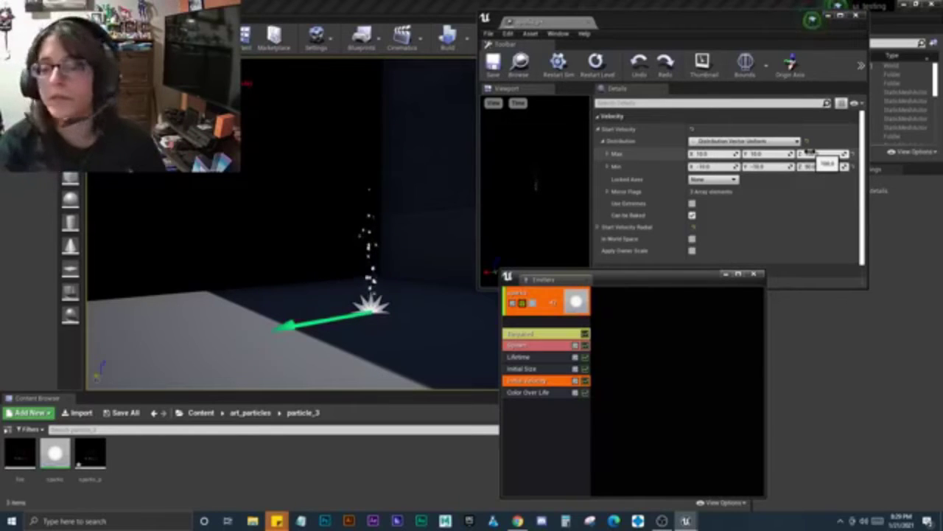
left_click(719, 154)
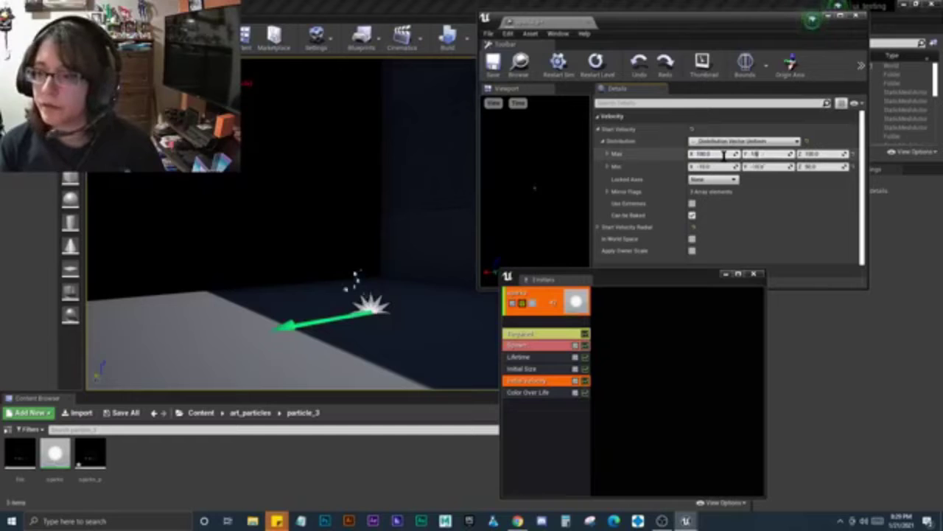
key("Tab")
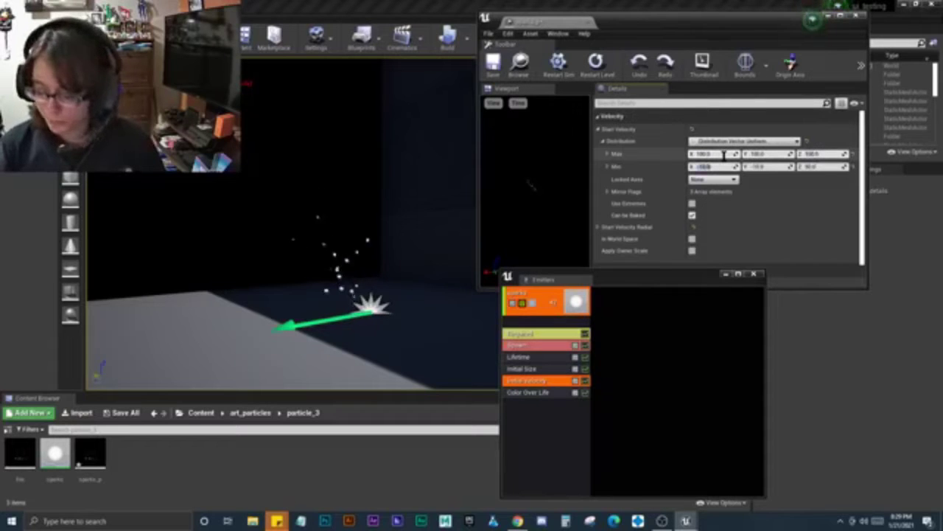
key("Tab")
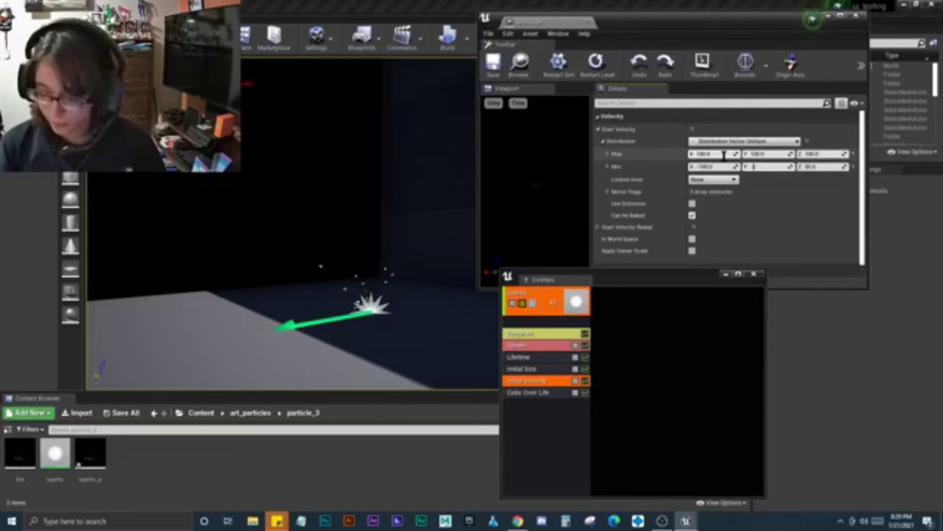
type("-100")
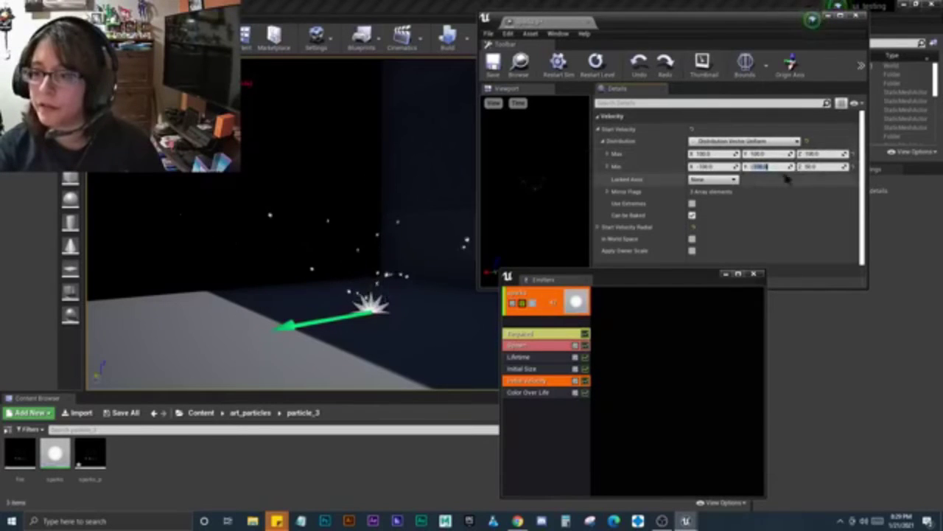
key("Tab")
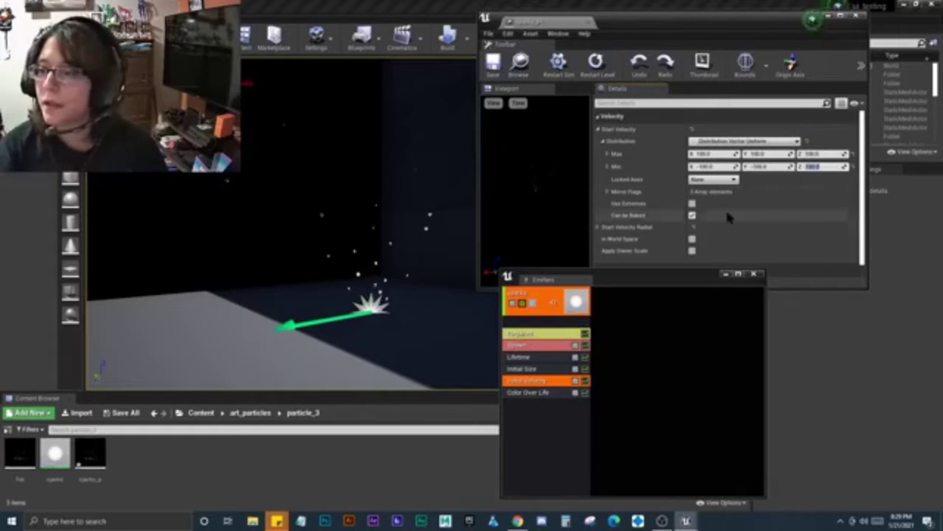
left_click(820, 153)
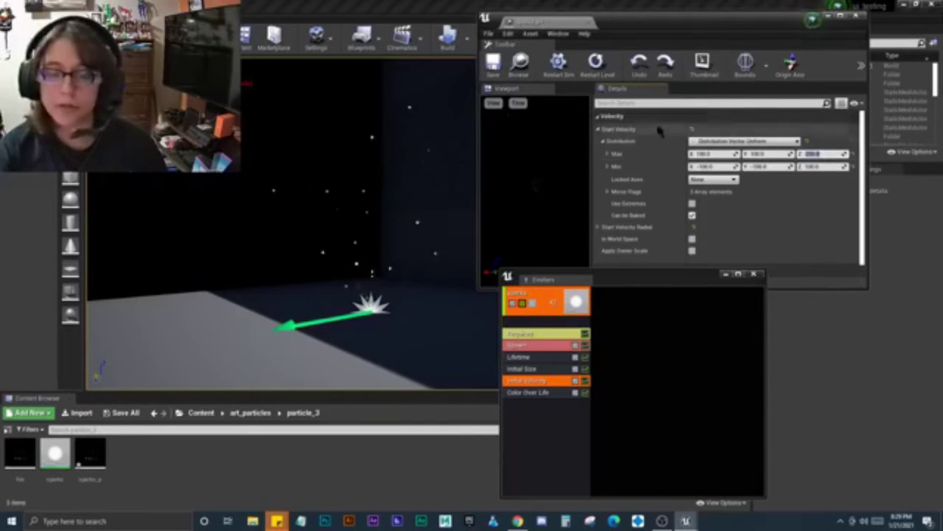
type("200")
key("Return")
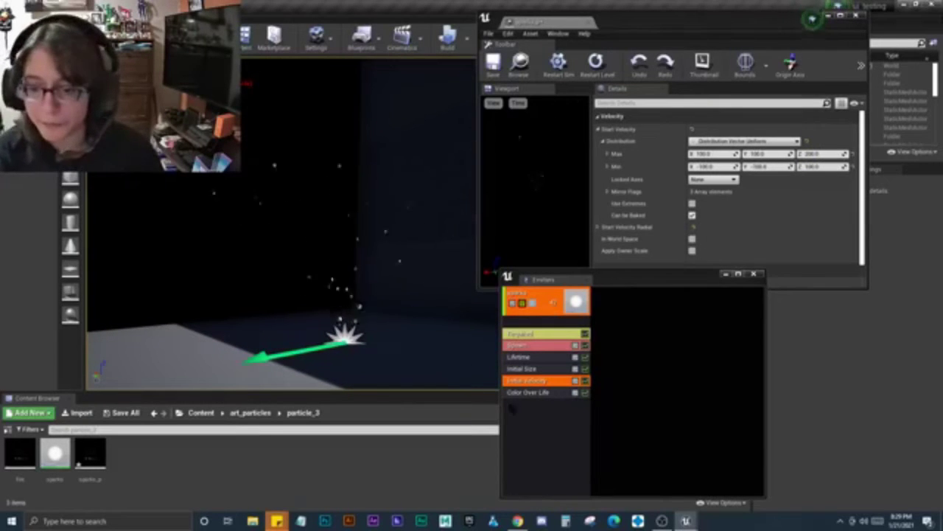
Show the Color Over Life curve's two white points at In Val 0.0 and 1.0
left_click(537, 392)
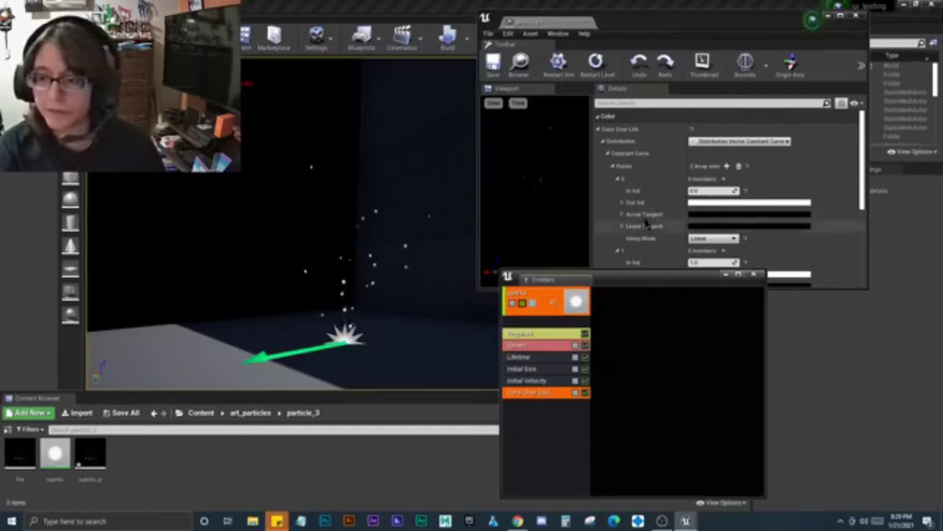
scroll(698, 200, "down", 1)
scroll(699, 201, "down", 1)
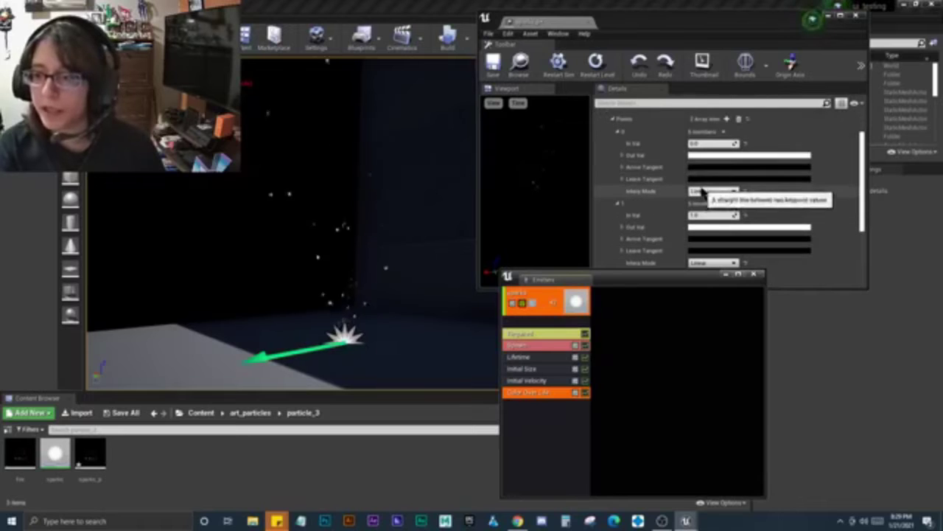
scroll(693, 208, "up", 1)
scroll(693, 210, "up", 1)
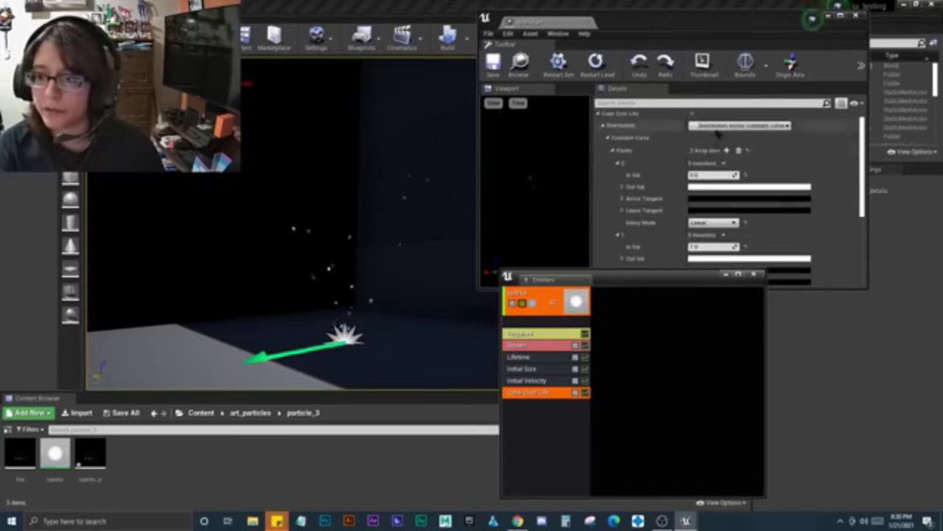
scroll(725, 199, "up", 1)
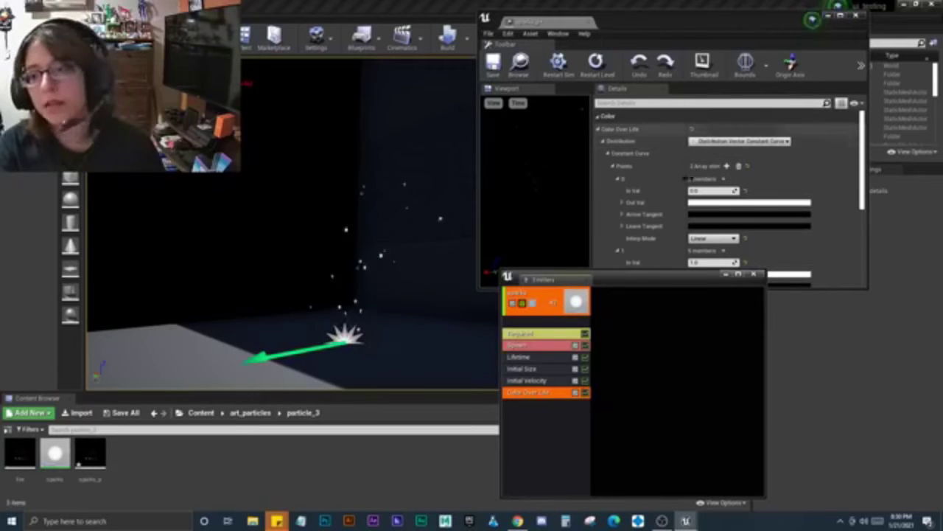
scroll(724, 188, "down", 1)
scroll(719, 186, "down", 2)
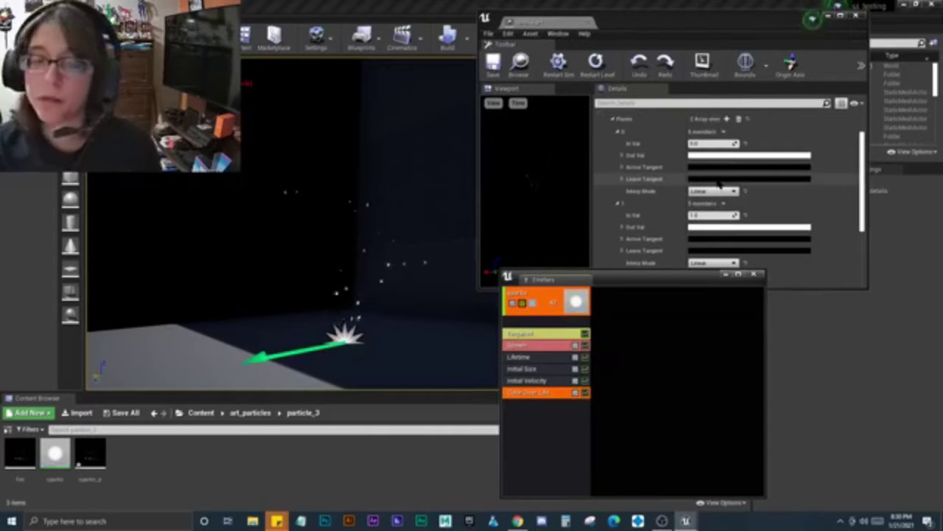
scroll(732, 189, "down", 1)
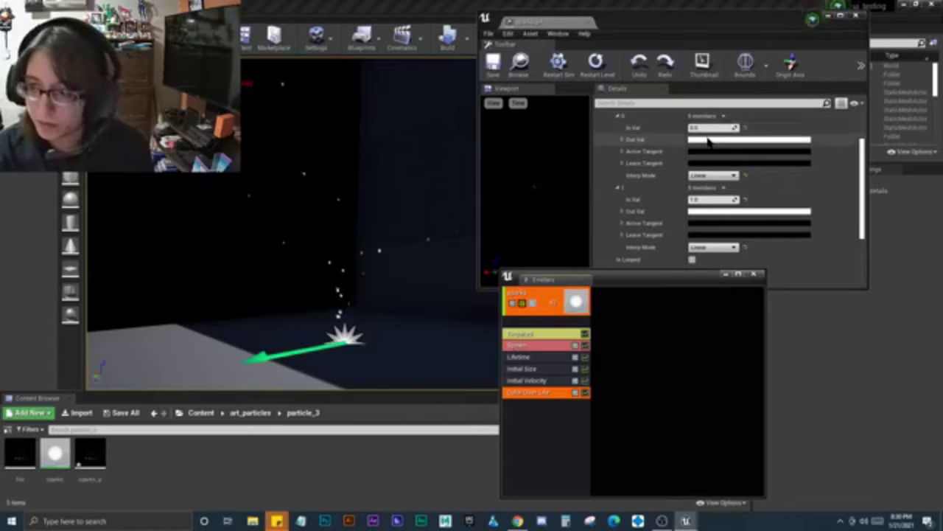
Make the first curve point and its arrive and leave tangents yellow-orange
left_click(709, 140)
left_click_drag(771, 217, 813, 251)
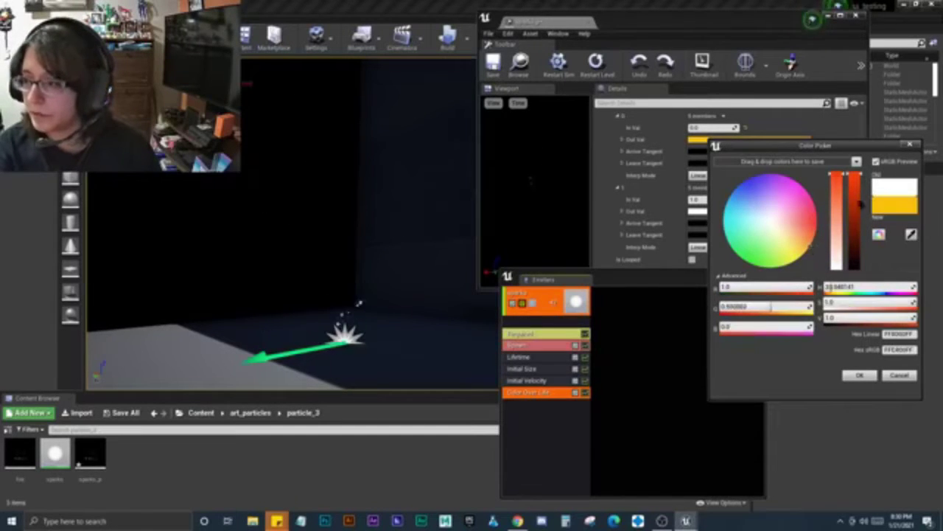
left_click(858, 375)
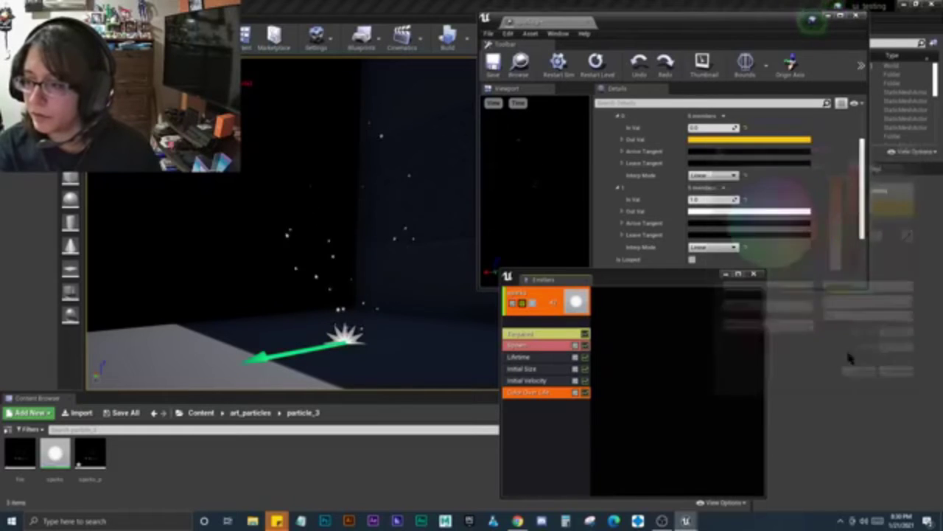
left_click(752, 151)
left_click(739, 249)
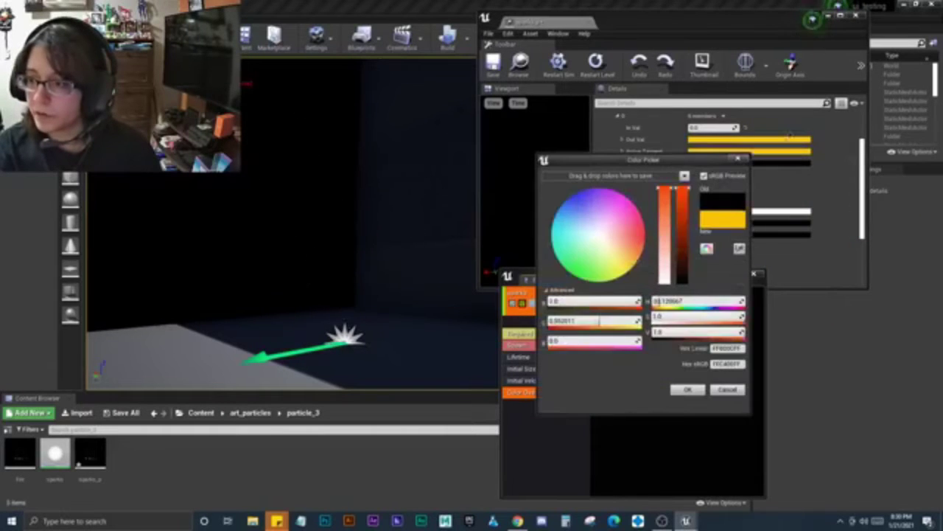
left_click_drag(641, 159, 675, 140)
left_click(720, 378)
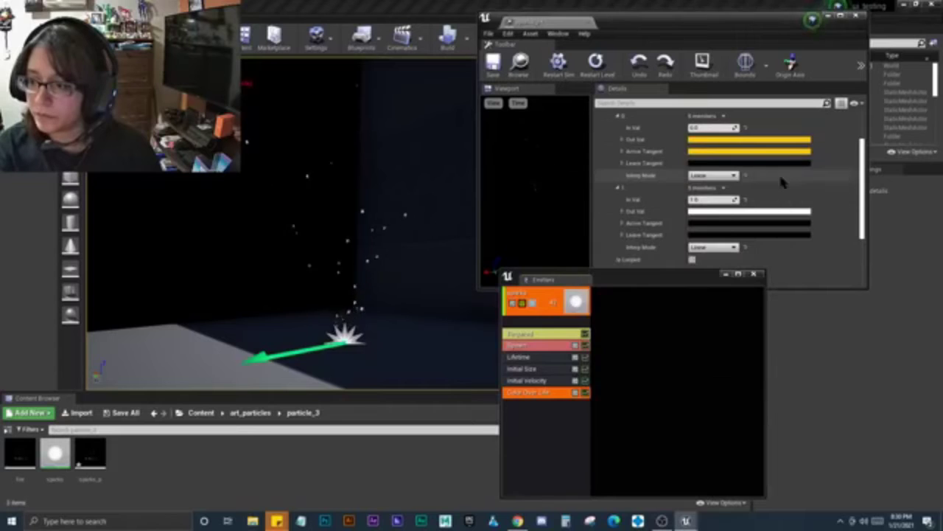
left_click(783, 163)
left_click(769, 259)
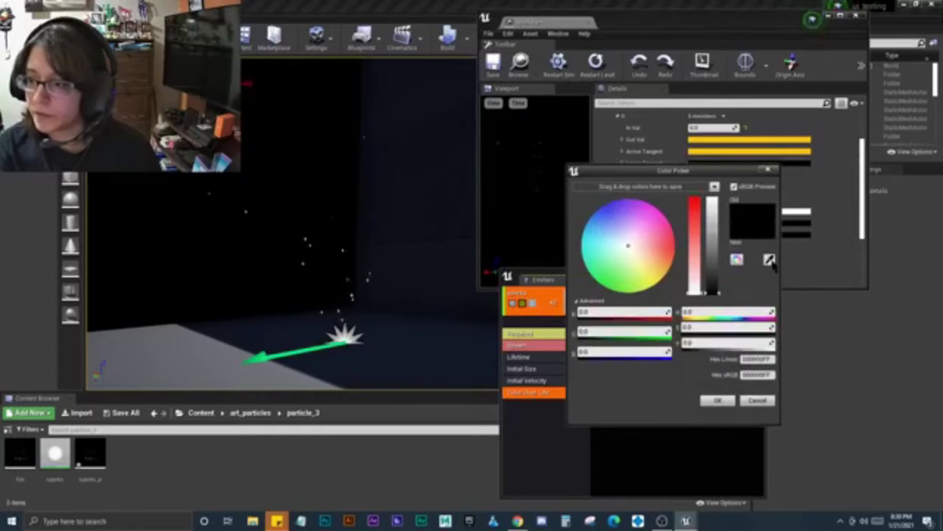
left_click(799, 139)
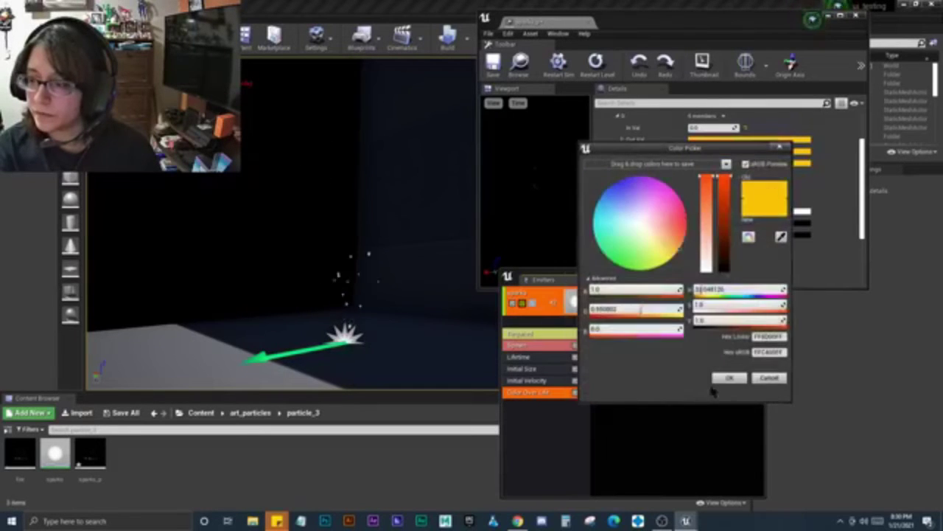
left_click(729, 379)
Set the second curve point's Out Val to pure red (FF0000FF)
left_click(764, 213)
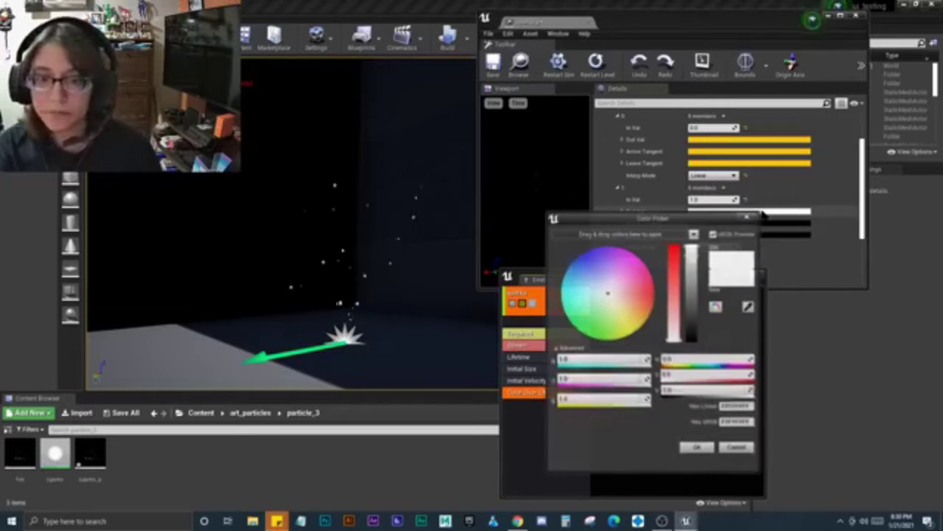
left_click_drag(677, 273, 682, 222)
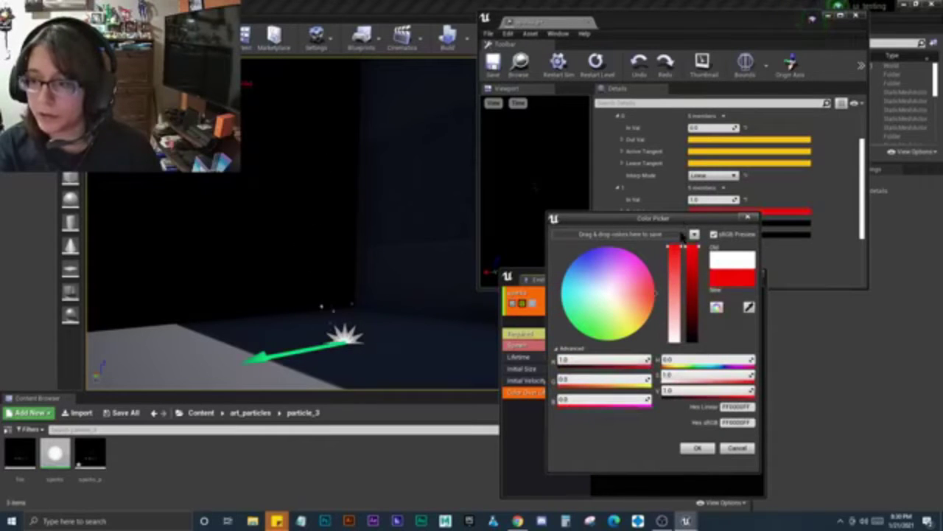
left_click(699, 448)
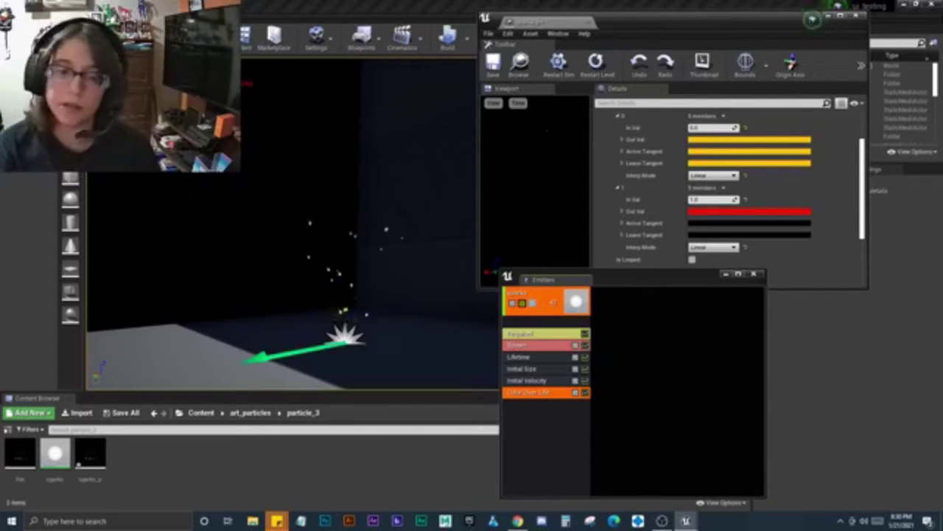
Eyedrop red into the end key's Arrive and Leave Tangent colours, keeping In Val 1.0
left_click(715, 211)
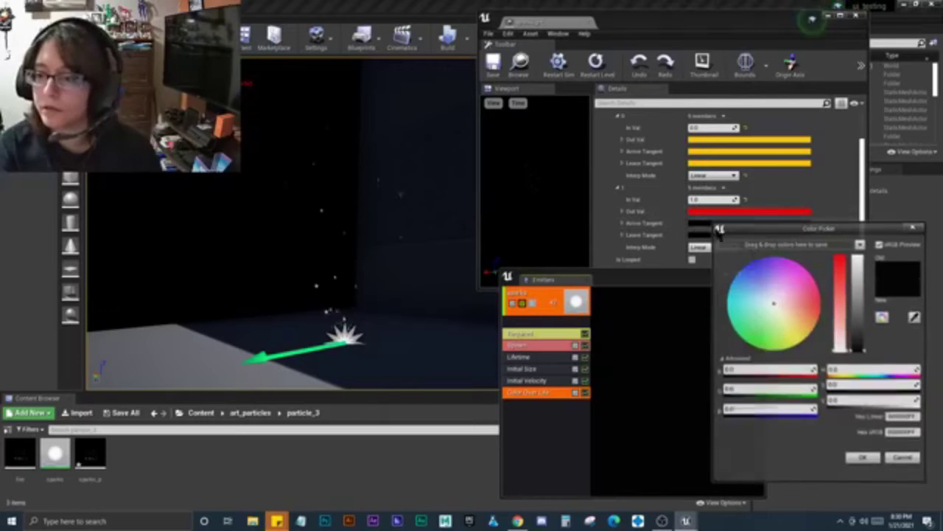
left_click(914, 318)
left_click(774, 212)
left_click_drag(810, 228, 681, 215)
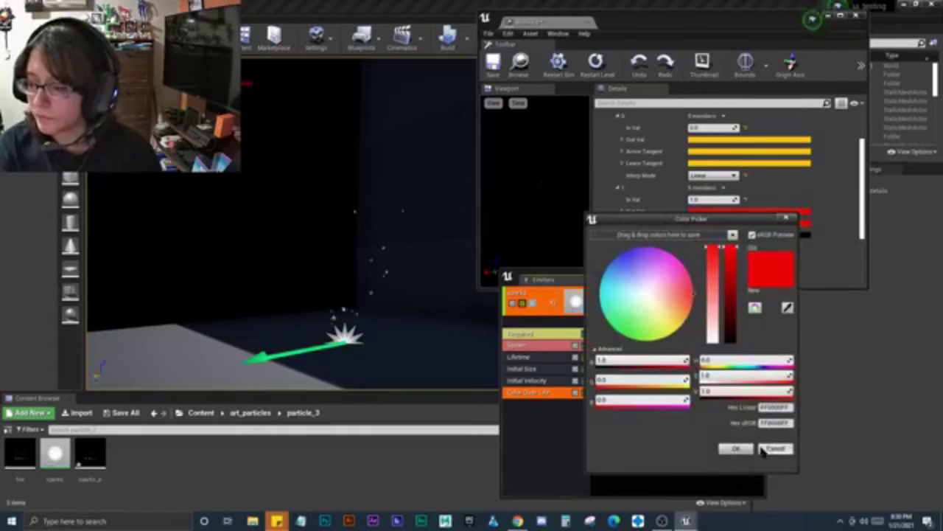
left_click(734, 448)
left_click(791, 236)
left_click(776, 331)
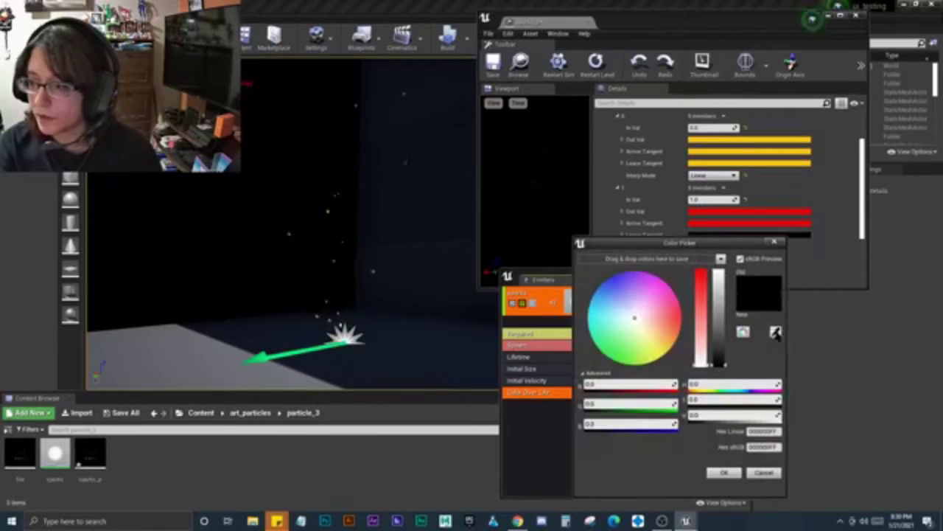
left_click(806, 218)
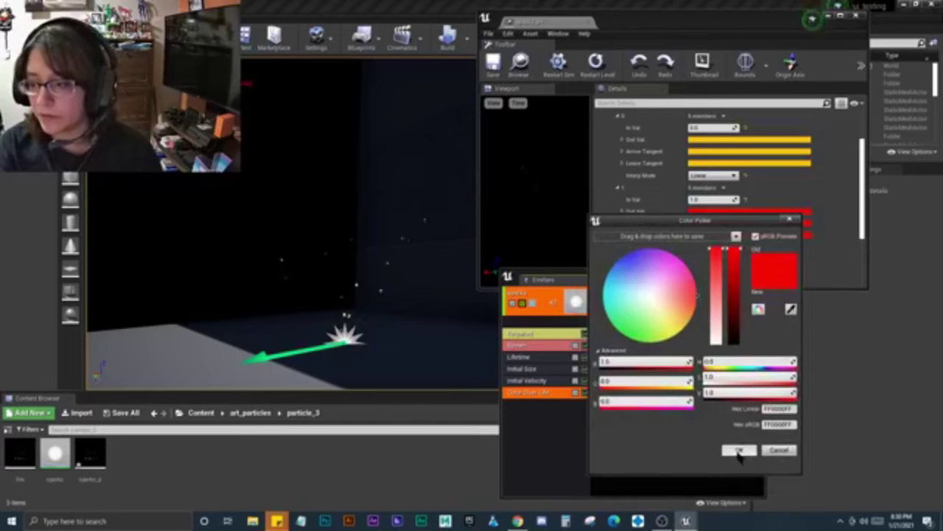
left_click(737, 449)
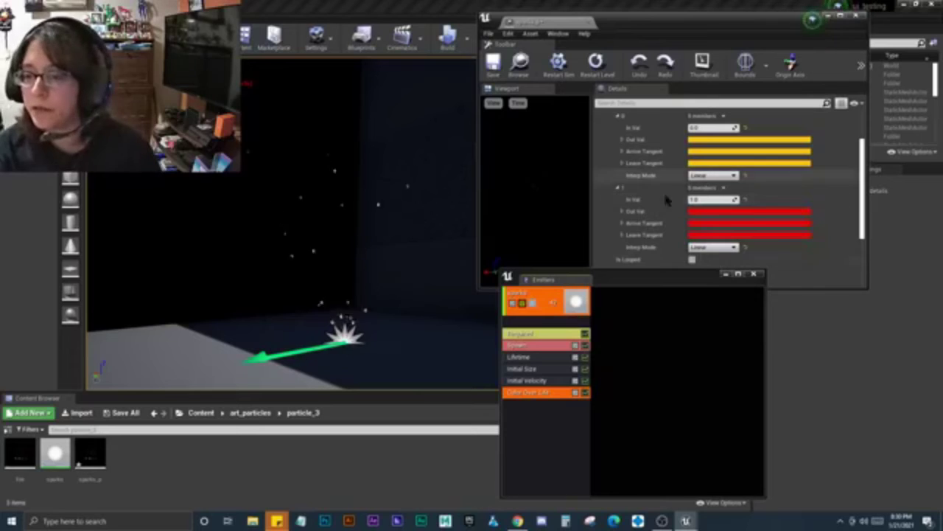
left_click(709, 200)
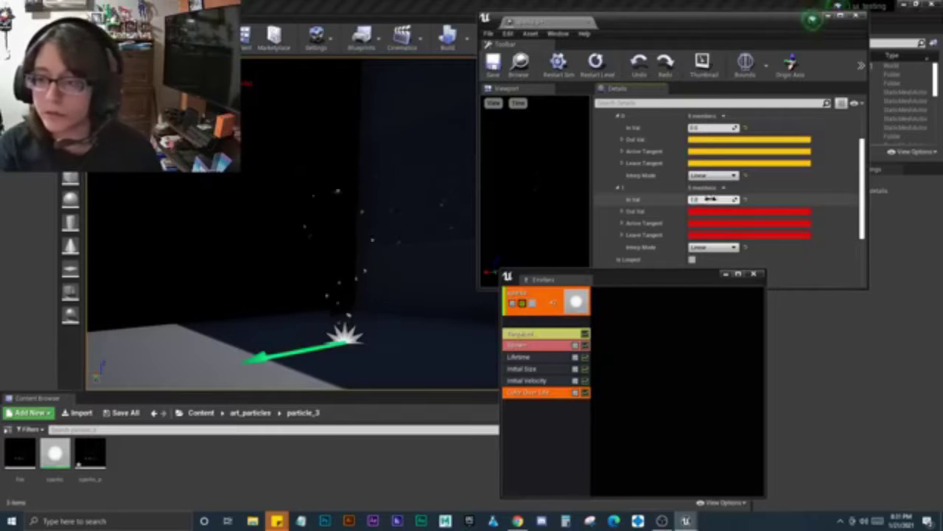
key("Return")
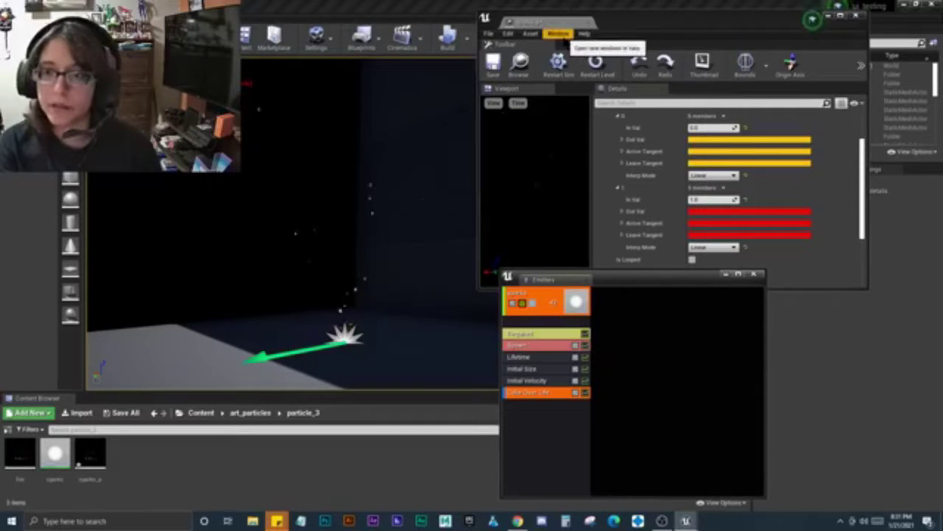
left_click(560, 34)
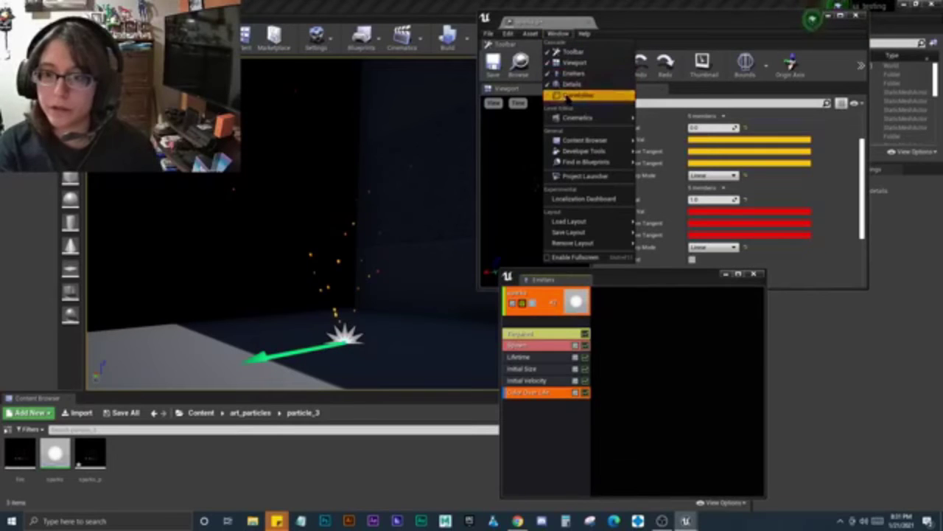
left_click(565, 97)
left_click_drag(683, 219, 635, 188)
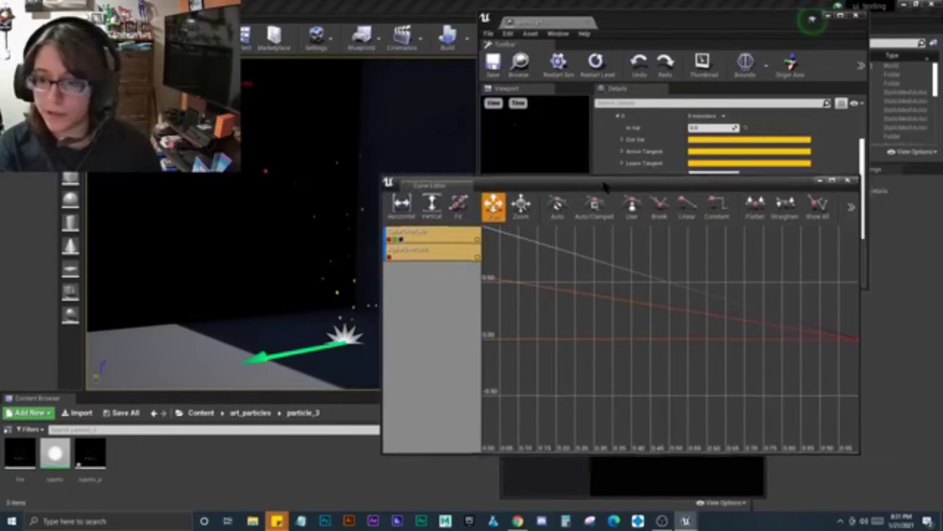
scroll(676, 302, "down", 4)
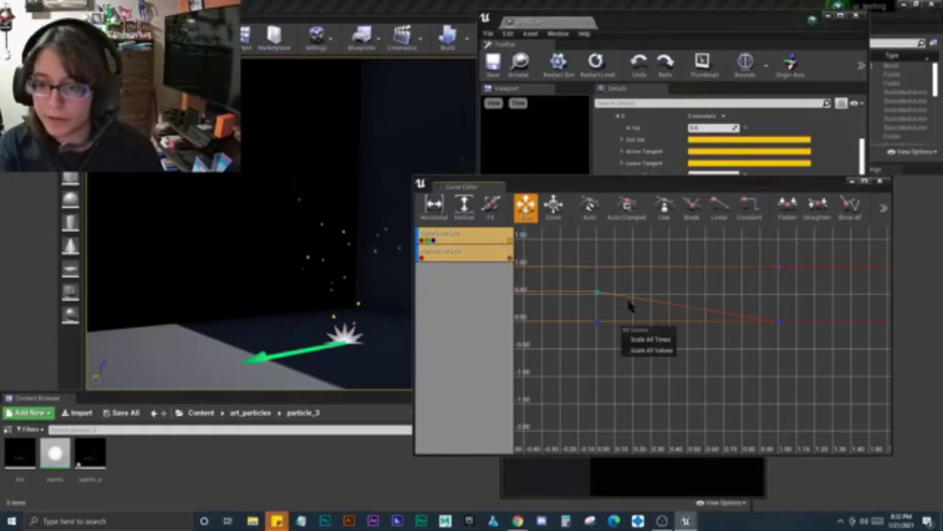
left_click_drag(634, 291, 639, 295)
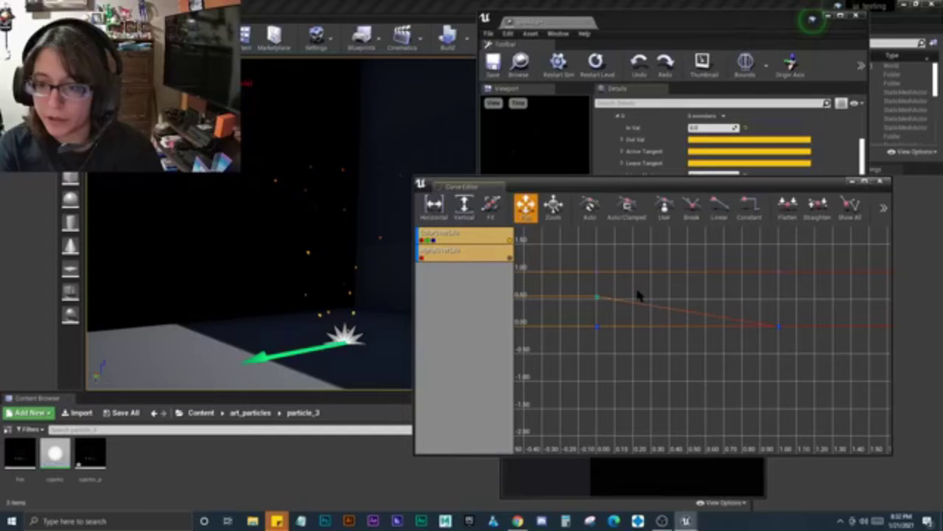
left_click_drag(639, 296, 692, 344)
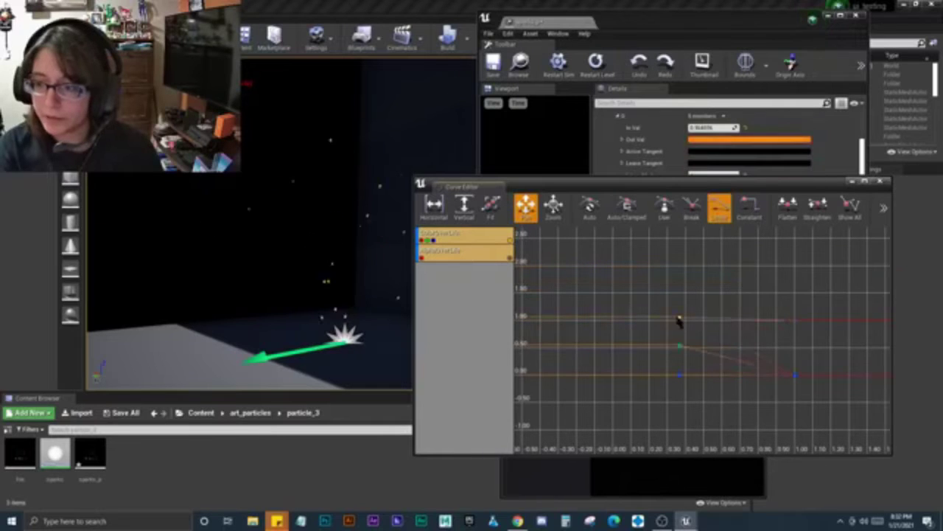
left_click(651, 357)
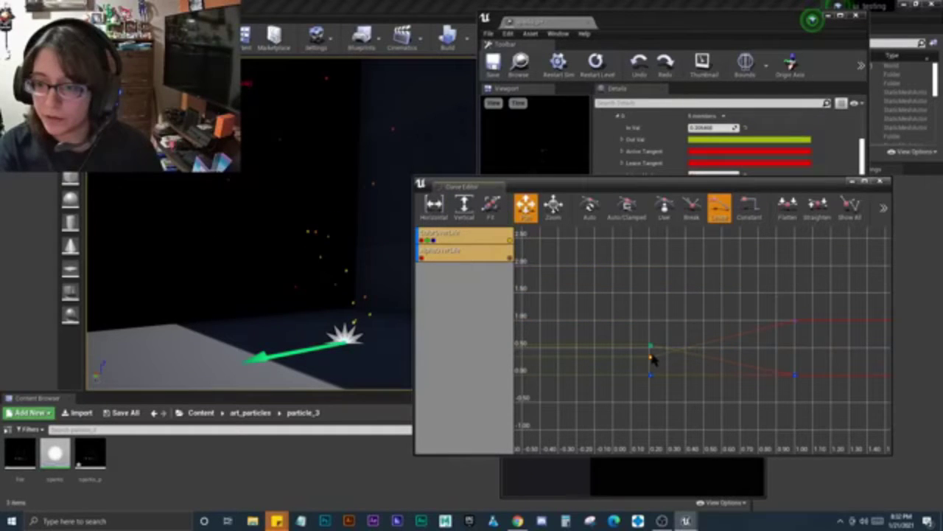
left_click_drag(651, 359, 675, 398)
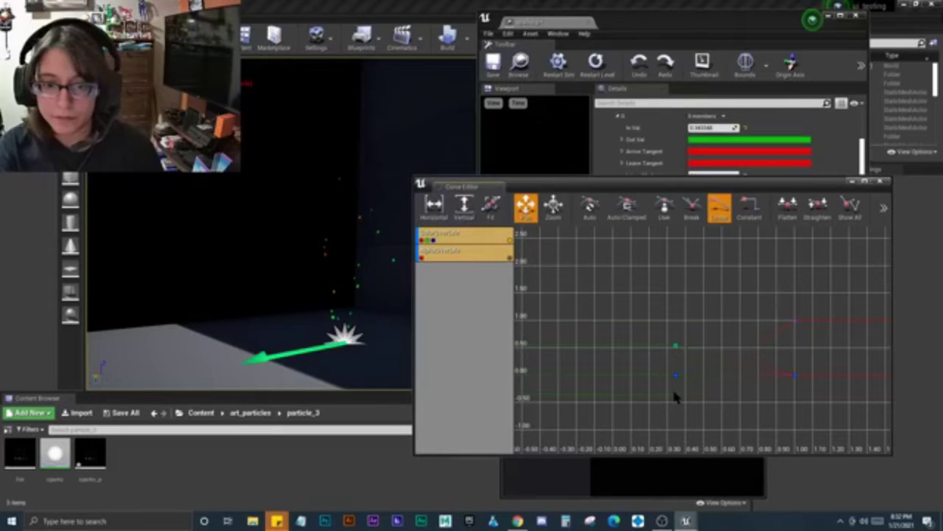
key("ctrl+z")
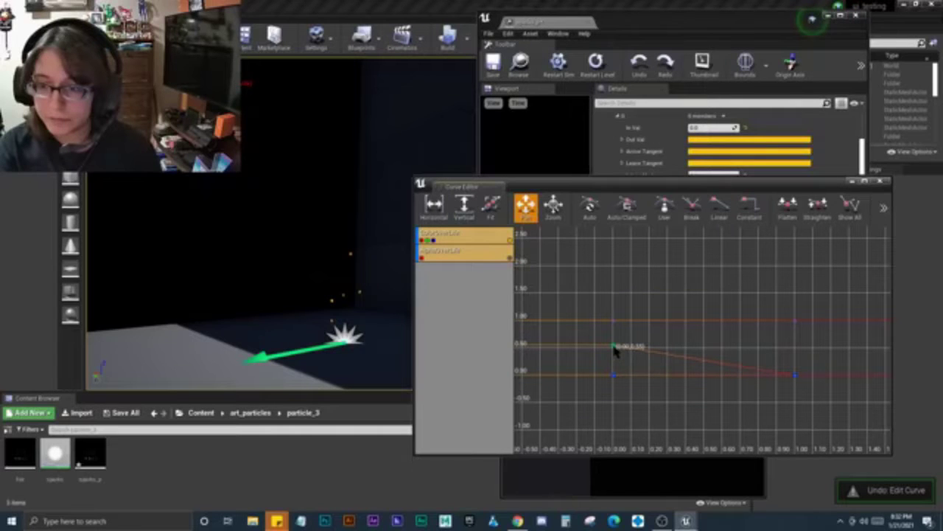
left_click_drag(616, 351, 698, 319)
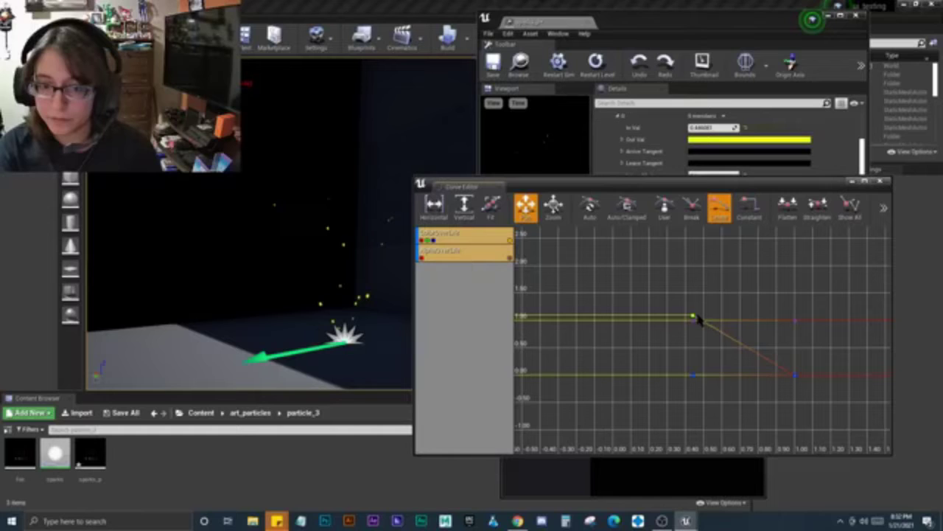
left_click_drag(698, 319, 630, 340)
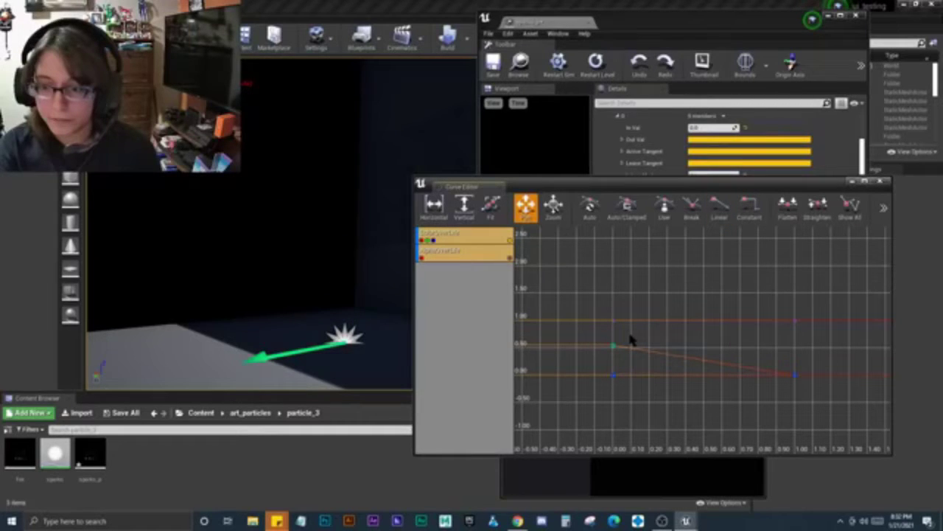
left_click_drag(630, 339, 633, 277)
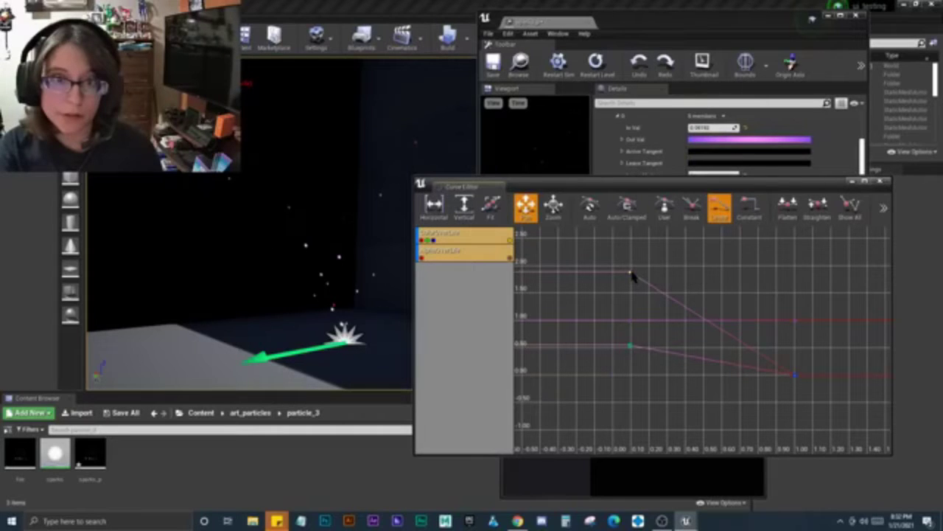
left_click_drag(632, 276, 641, 377)
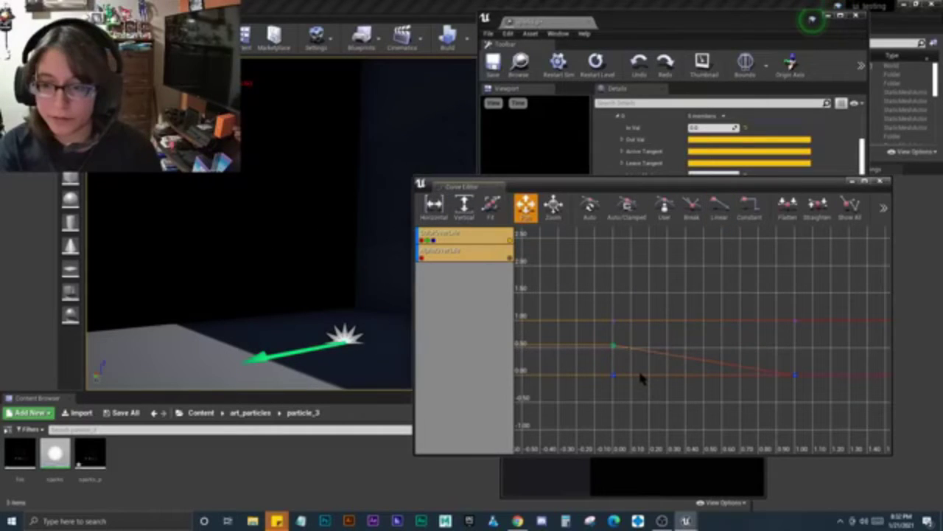
left_click(567, 420)
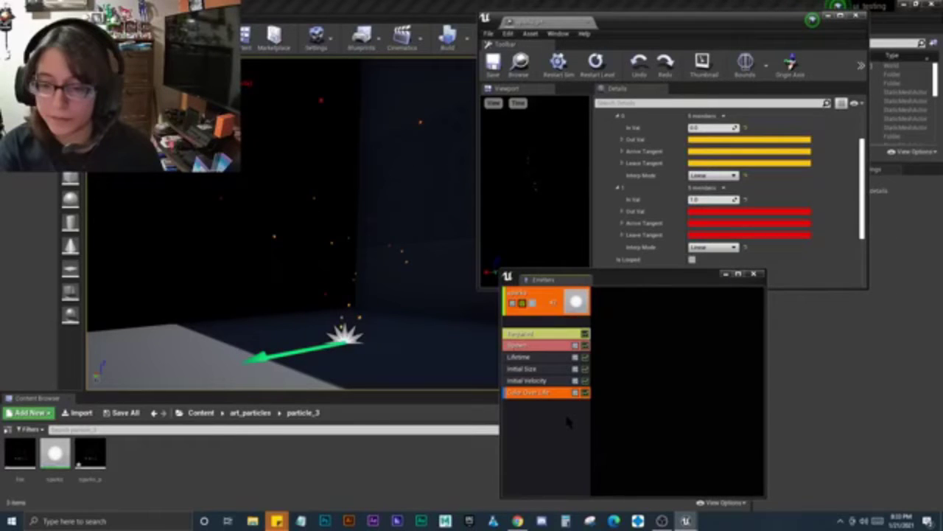
Select the sparks emitter itself, browse the add-module menu, and dismiss it without adding anything
left_click(566, 420)
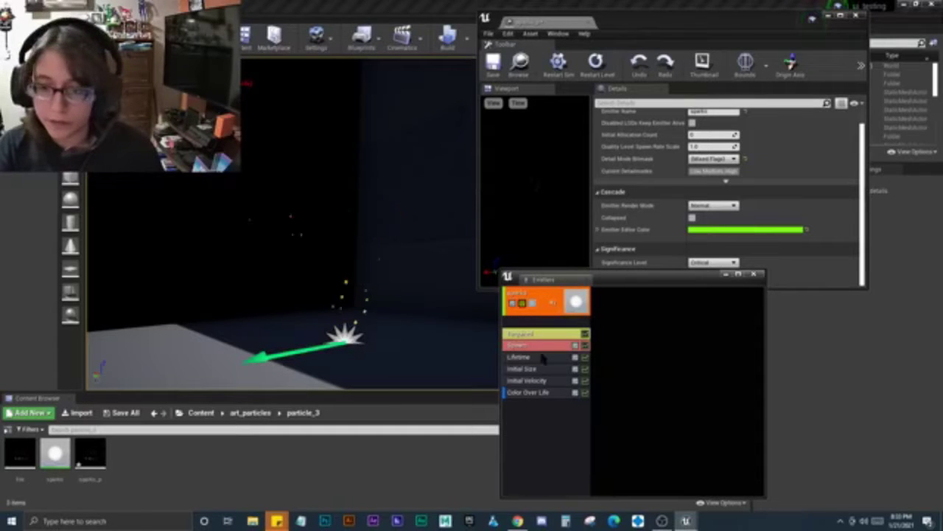
right_click(546, 431)
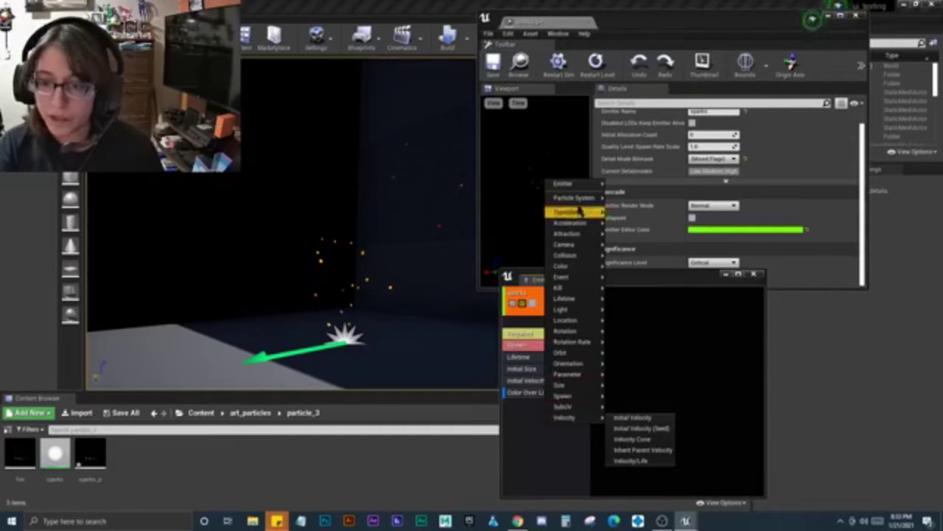
mouse_move(580, 188)
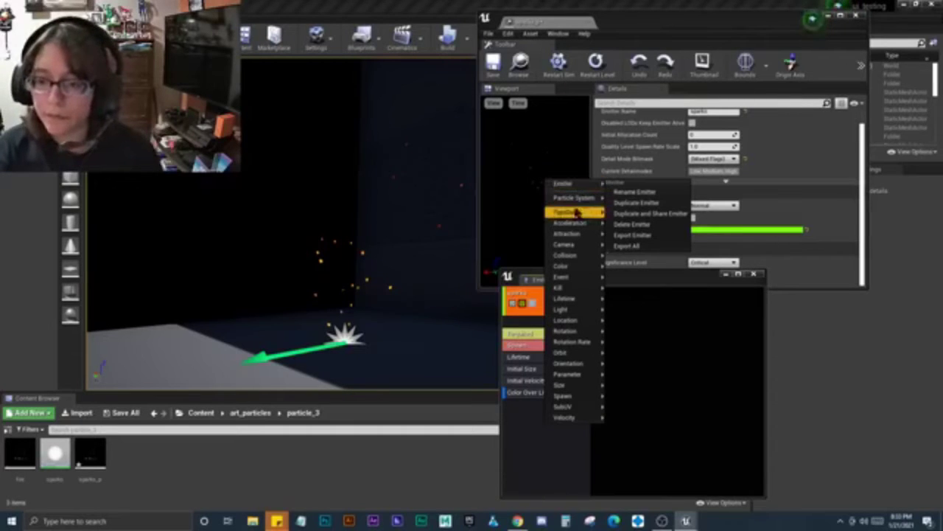
mouse_move(568, 214)
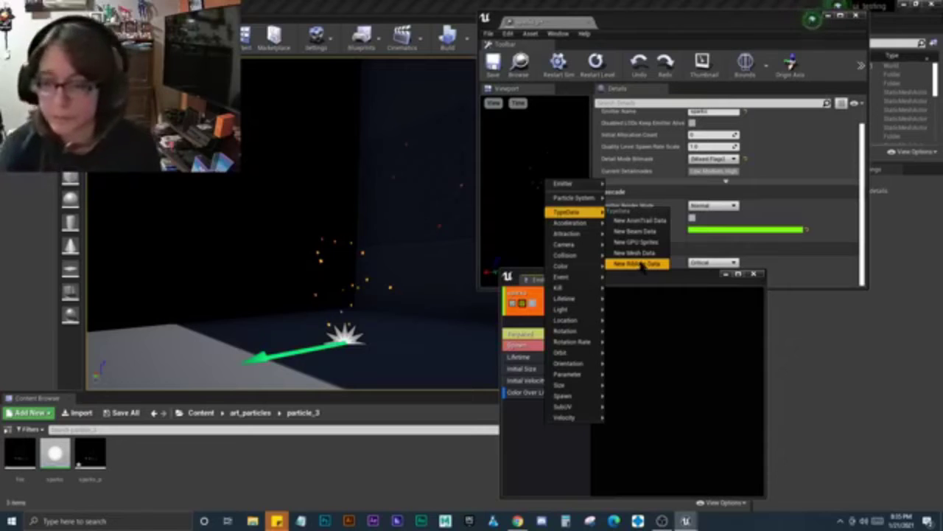
mouse_move(581, 213)
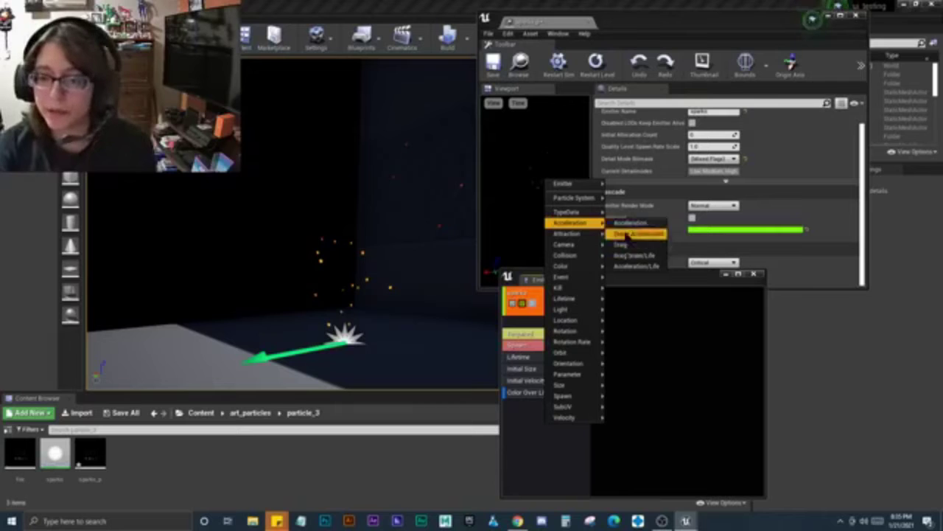
mouse_move(579, 406)
key("Escape")
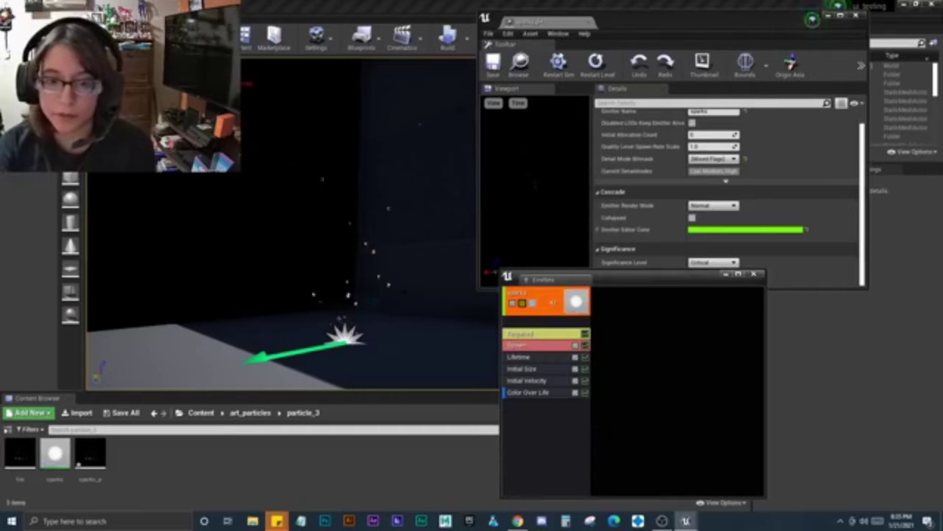
Add a Drag module to the sparks emitter
right_click(536, 459)
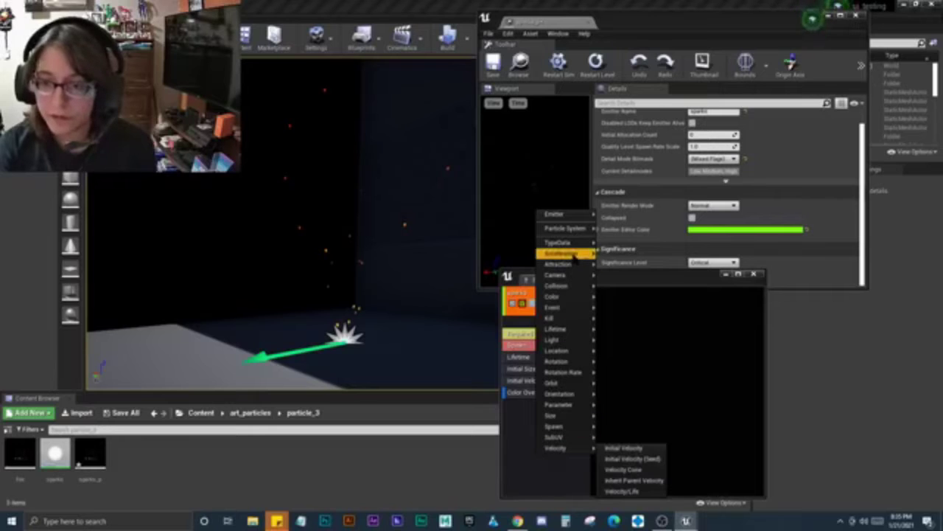
mouse_move(573, 255)
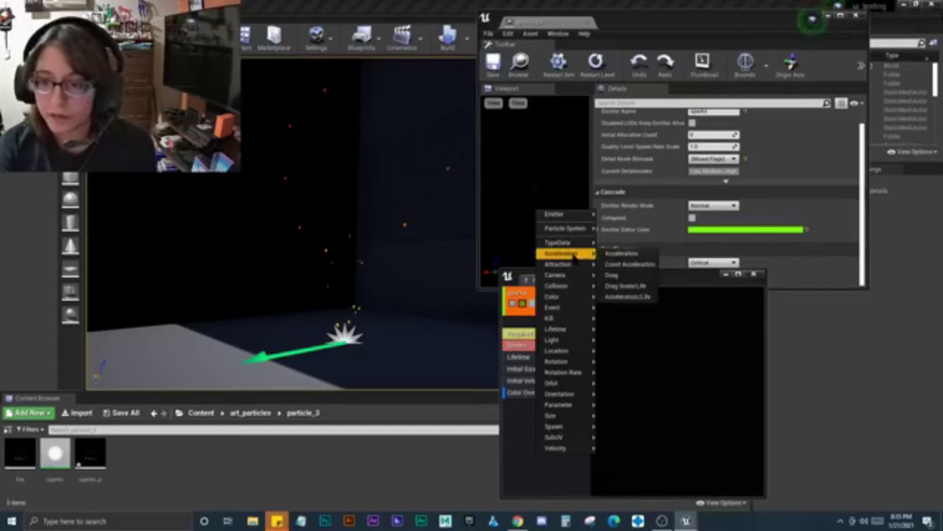
left_click(616, 277)
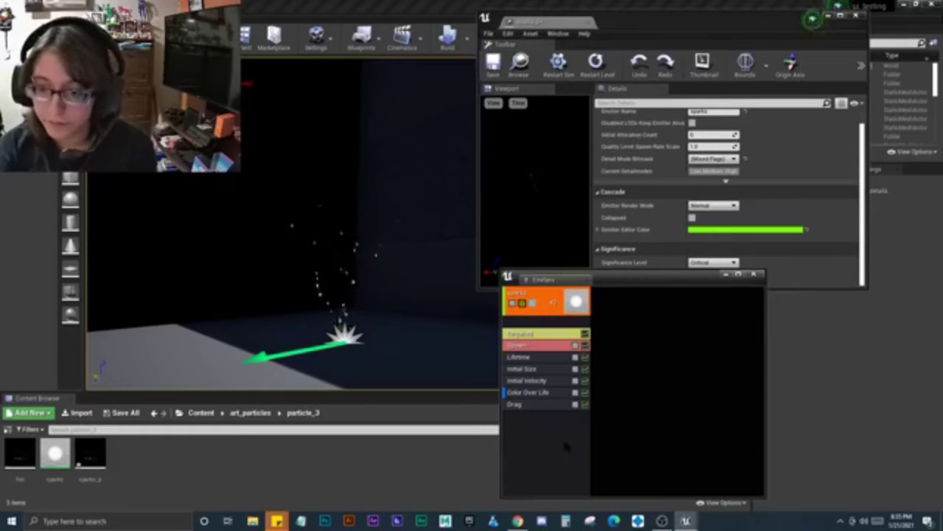
Set the Drag module's Drag Coefficient constant to 0.5
left_click(548, 406)
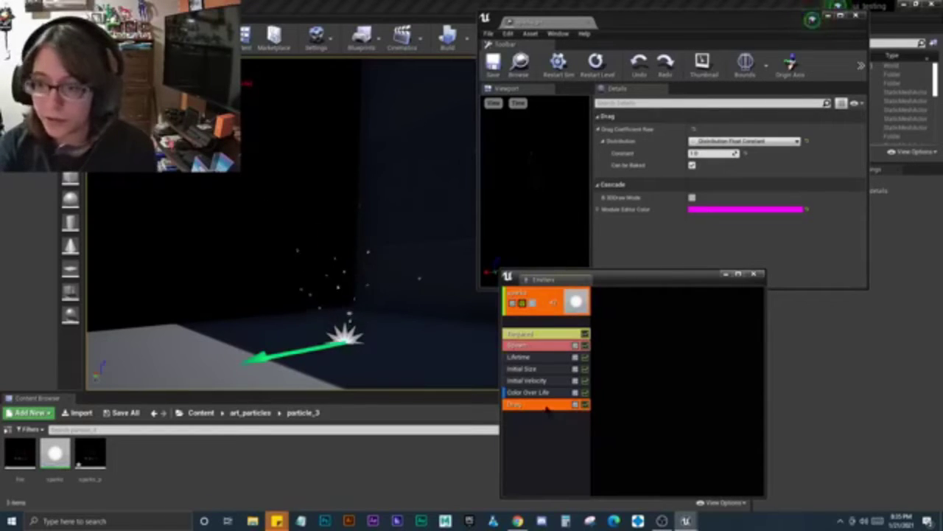
left_click(704, 153)
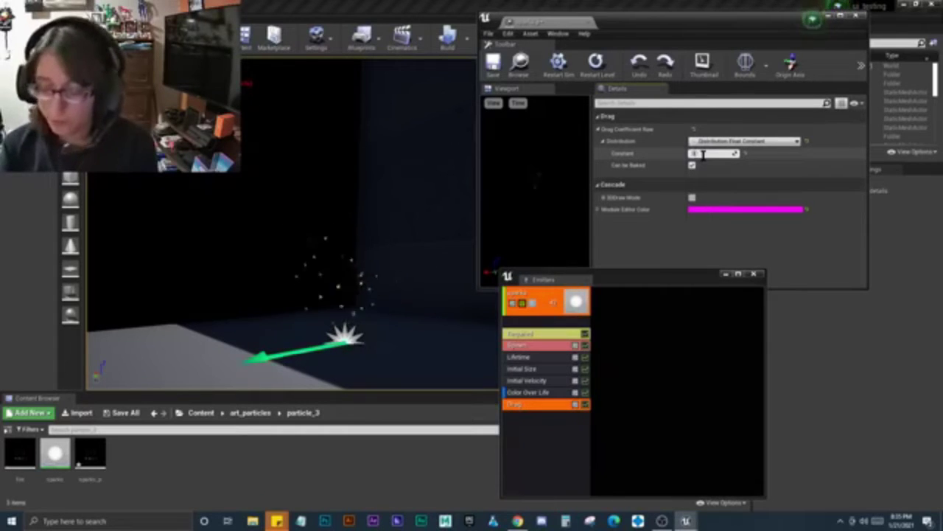
type("0.5")
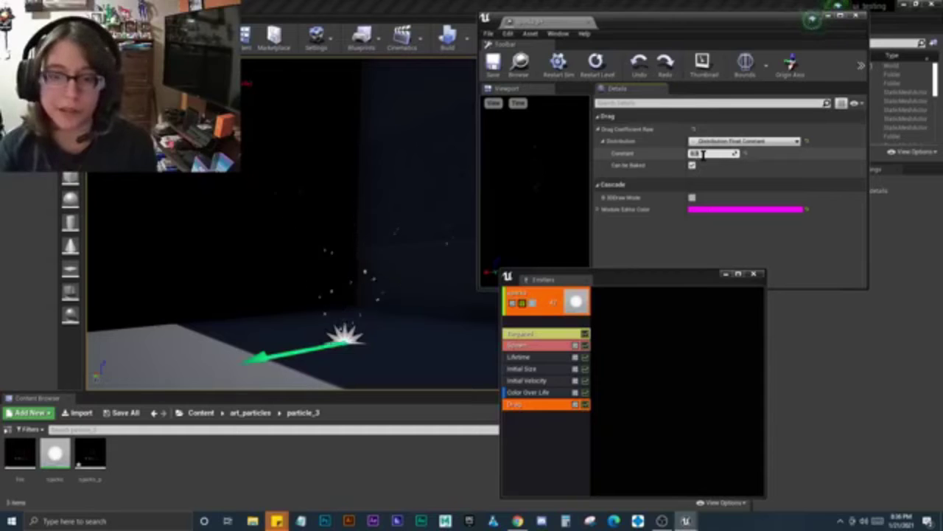
key("Return")
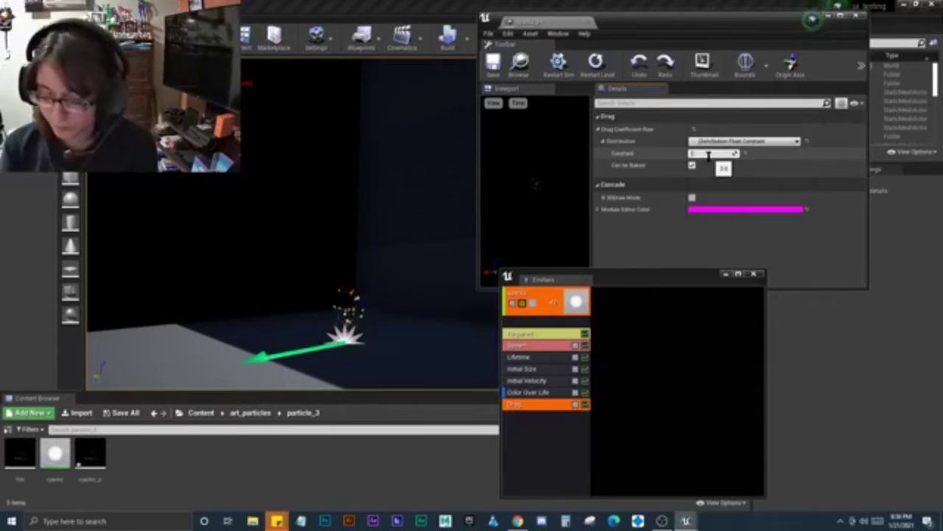
type(".3")
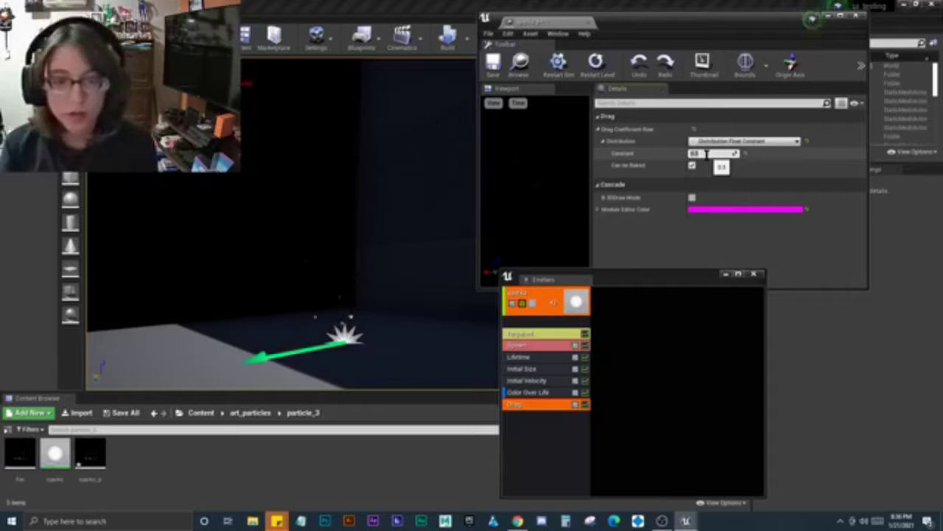
left_click(492, 65)
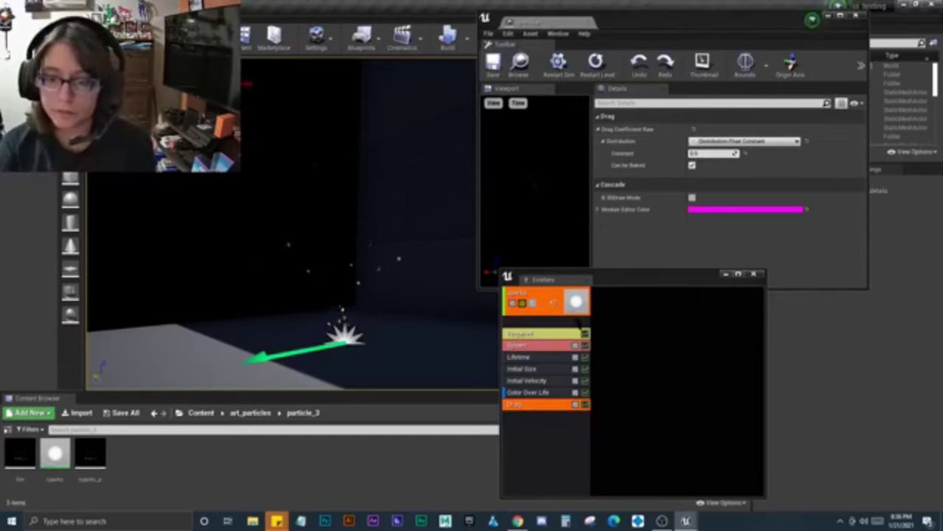
left_click(546, 429)
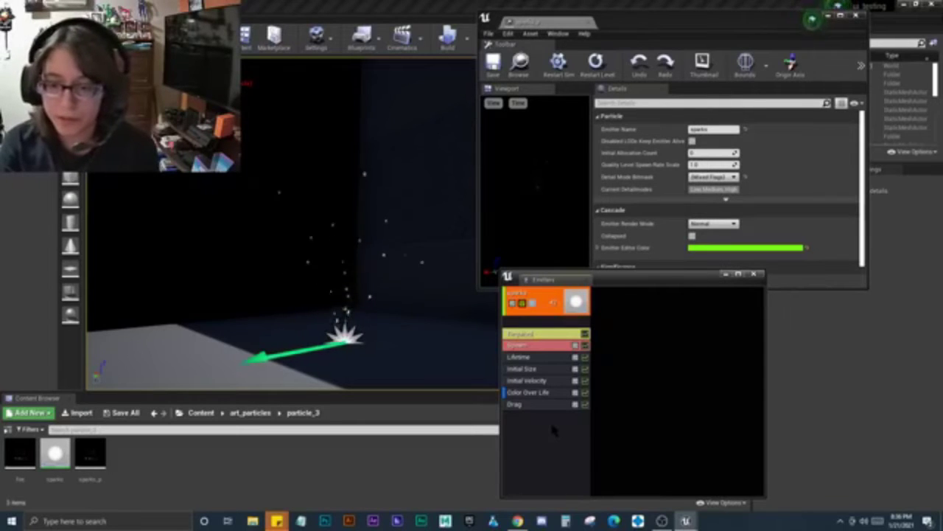
Add a Const Acceleration module and move it right after Initial Velocity
right_click(550, 420)
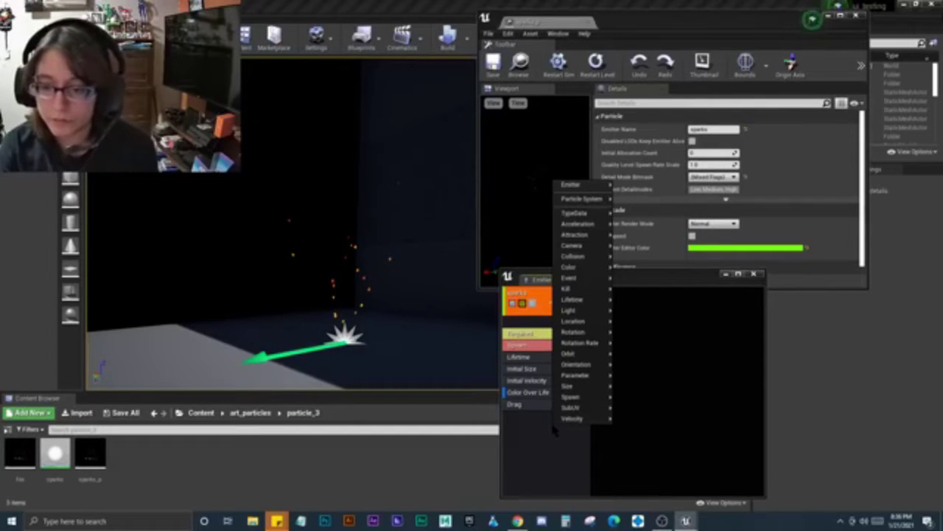
mouse_move(572, 418)
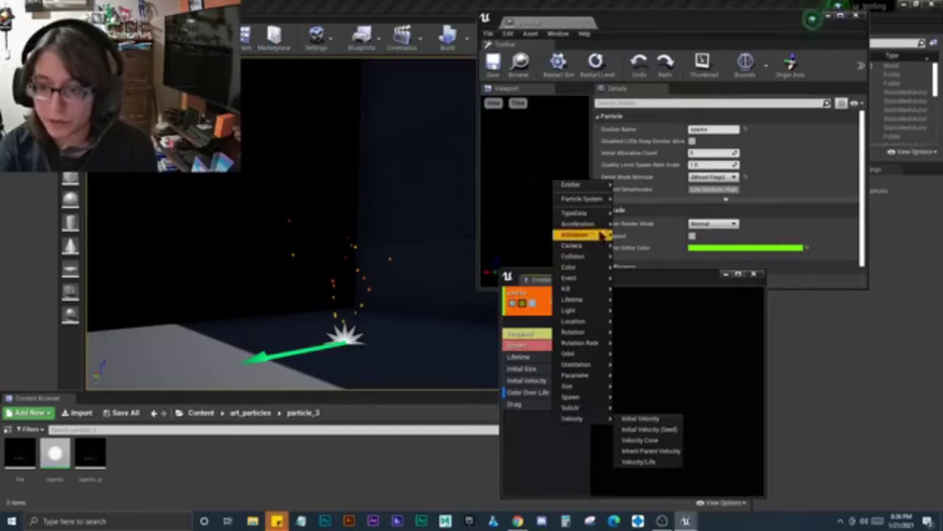
mouse_move(601, 229)
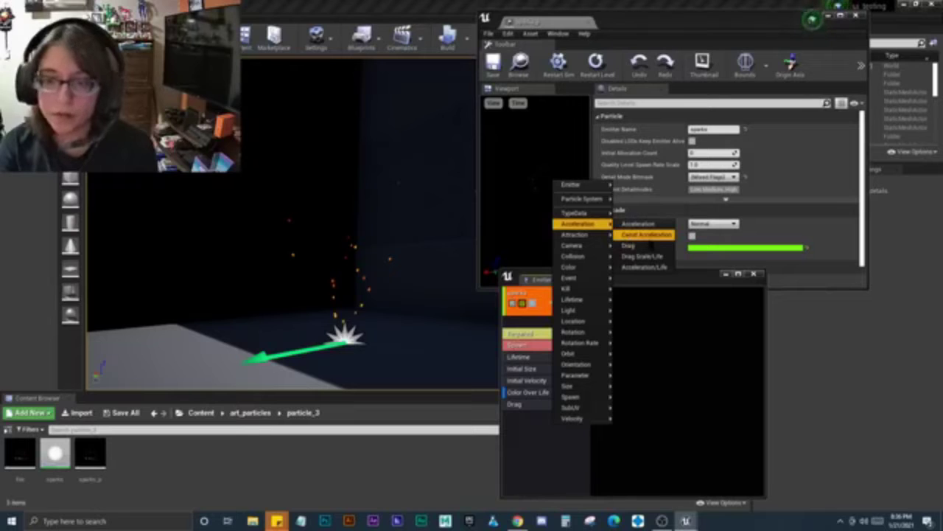
left_click(648, 235)
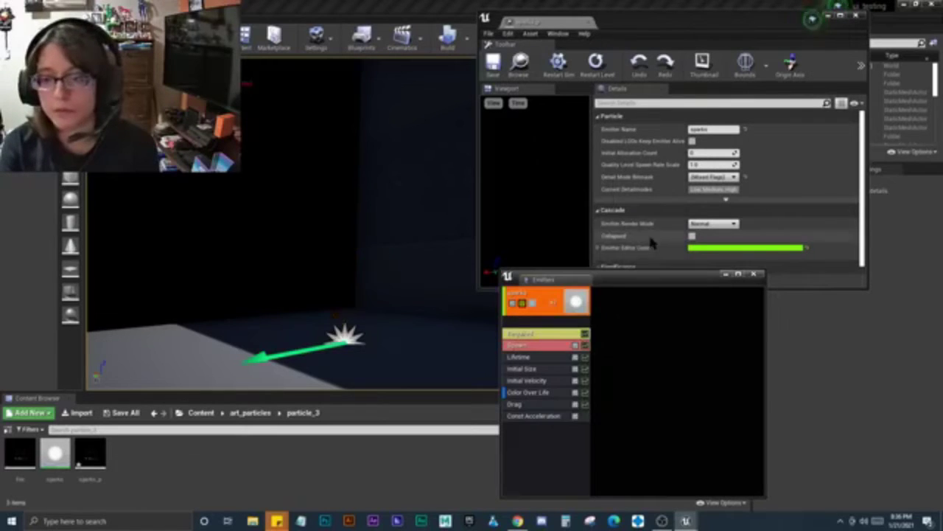
left_click_drag(547, 416, 547, 392)
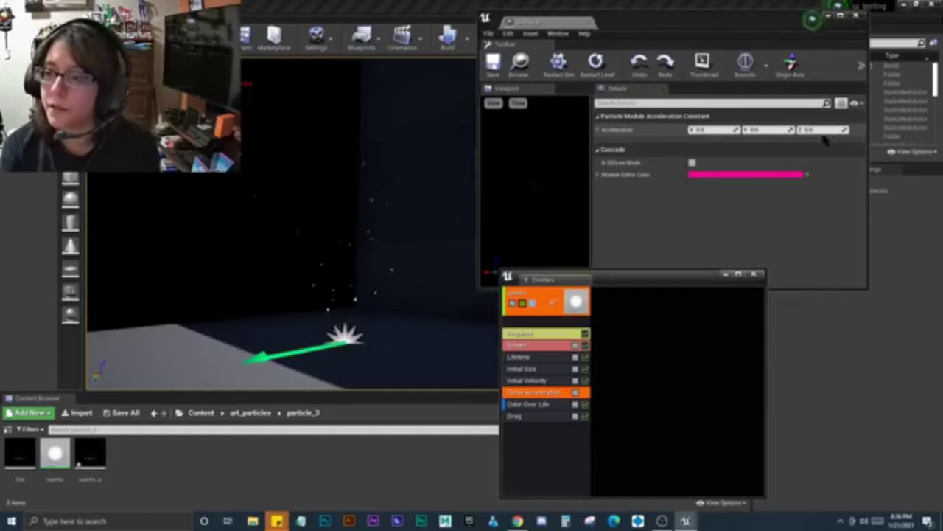
Set the Const Acceleration Z value to -200 so sparks fall back down
left_click(811, 130)
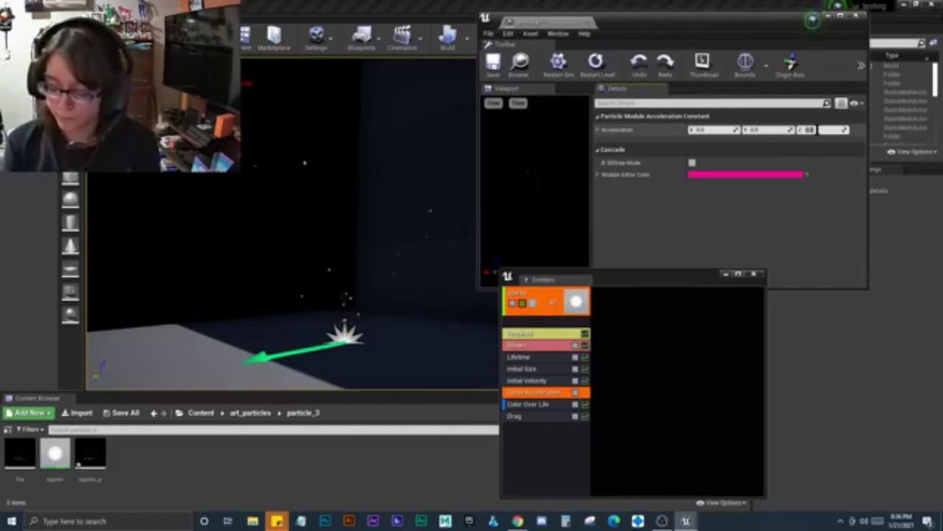
key("Return")
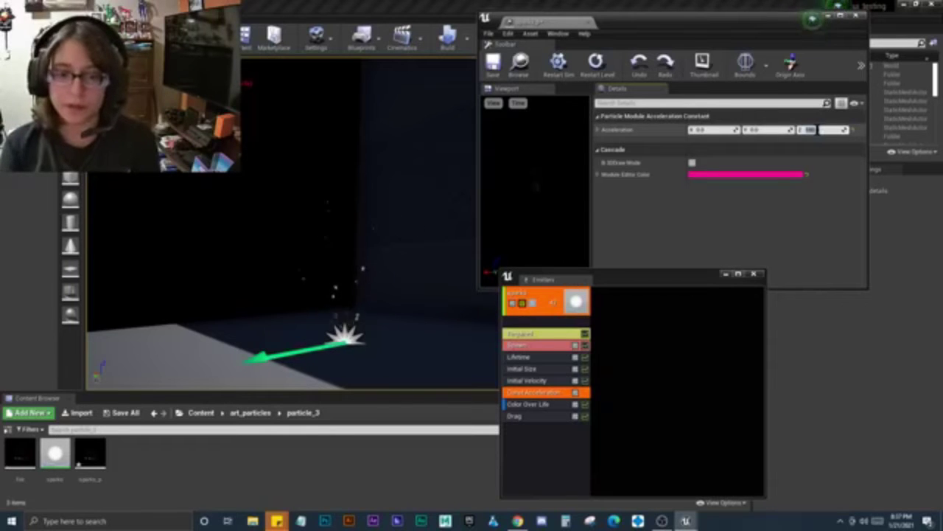
left_click(810, 130)
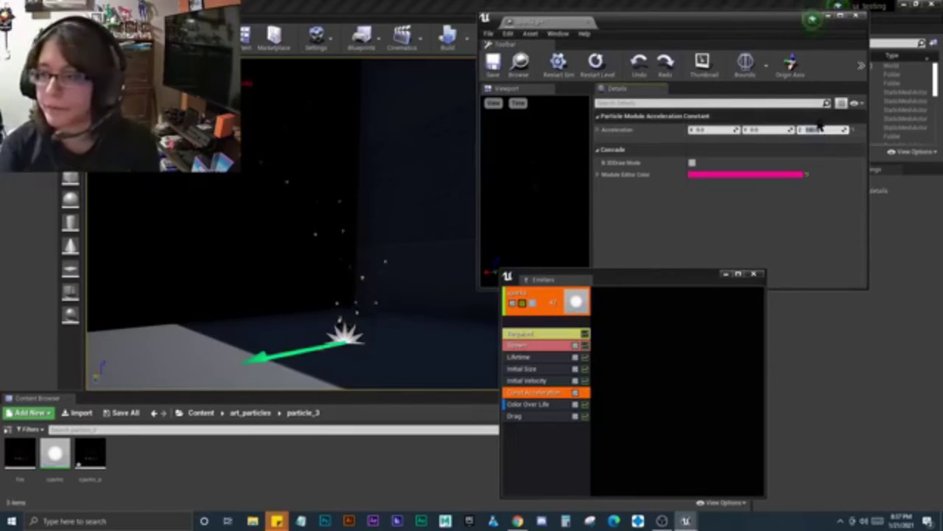
key("Return")
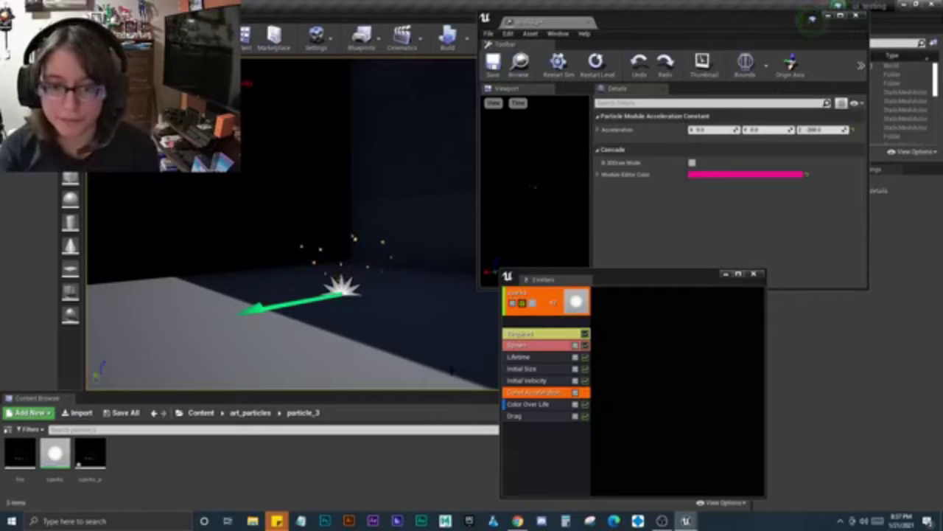
right_click_drag(294, 295, 295, 295)
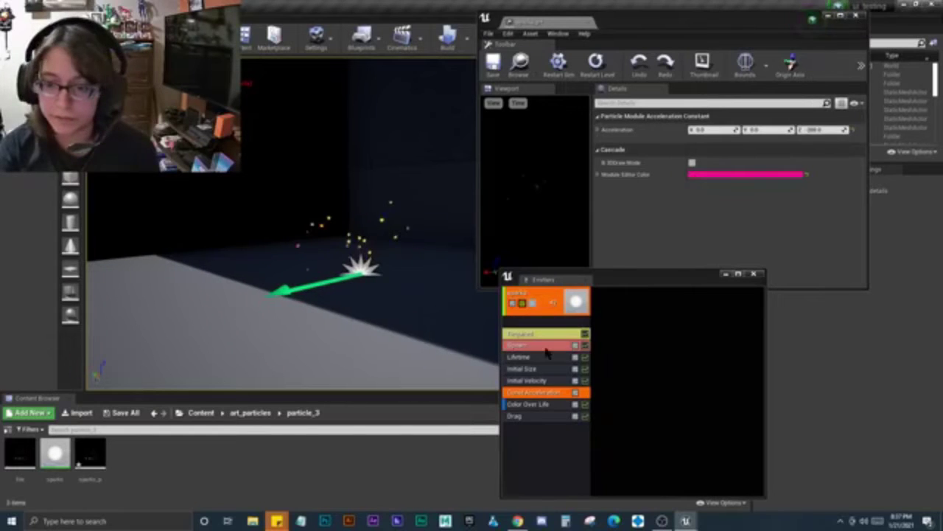
Set the Spawn module's Rate constant to 50 and check the denser sparks in the viewport
left_click(530, 345)
left_click(712, 153)
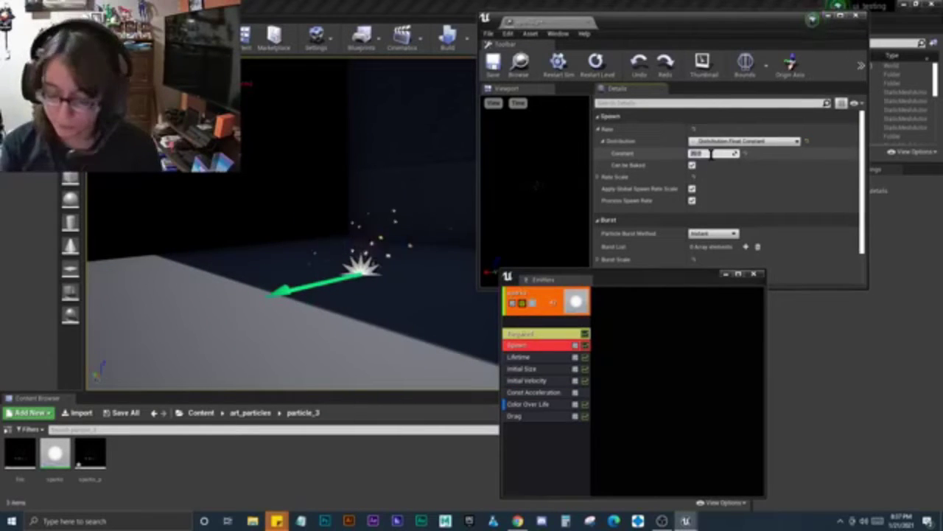
type("50")
key("Return")
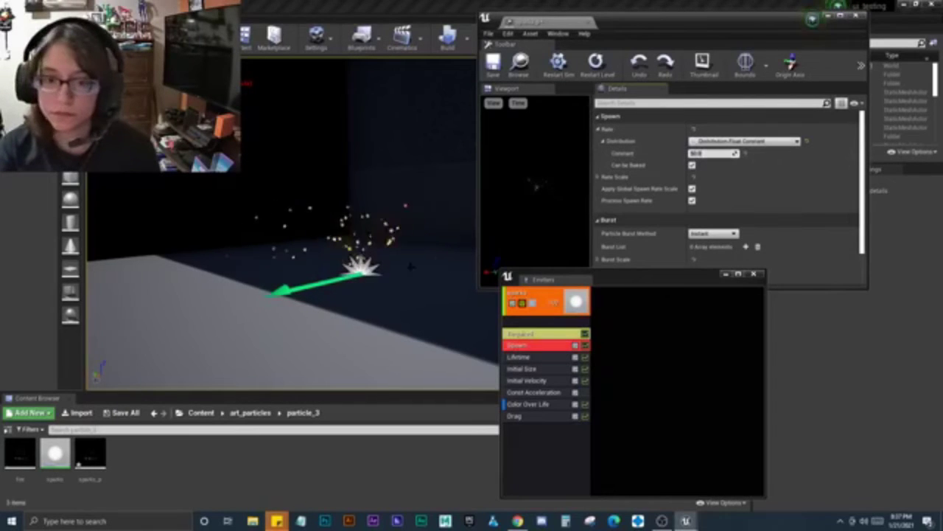
mouse_move(391, 231)
right_mouse_down()
mouse_move(413, 231)
mouse_move(391, 222)
right_mouse_up()
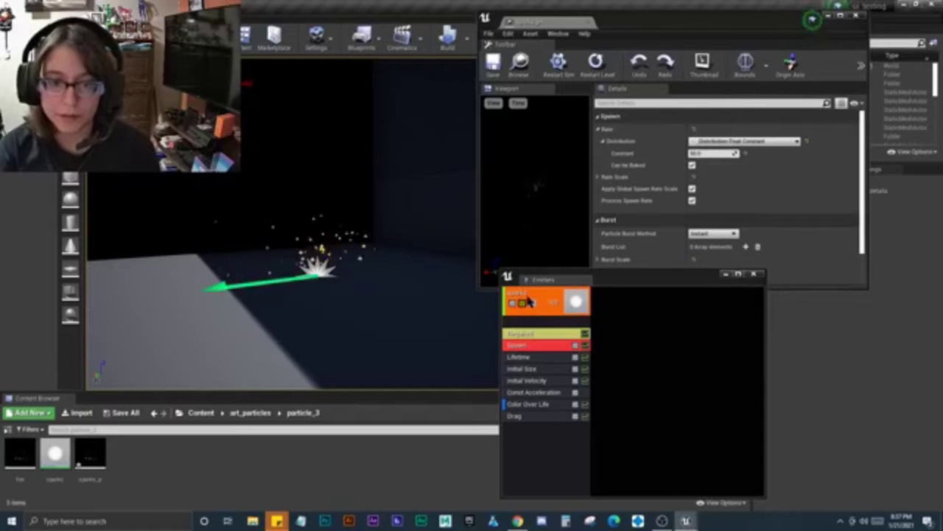
mouse_move(390, 221)
right_mouse_down()
mouse_move(413, 214)
mouse_move(368, 236)
right_mouse_up()
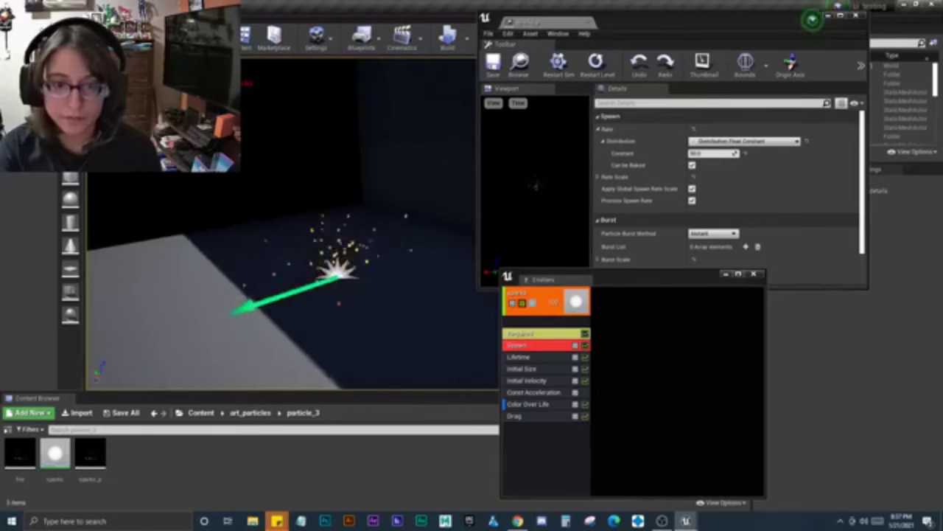
Add an Actor Collision module to the sparks emitter
left_click(557, 480)
right_click(557, 481)
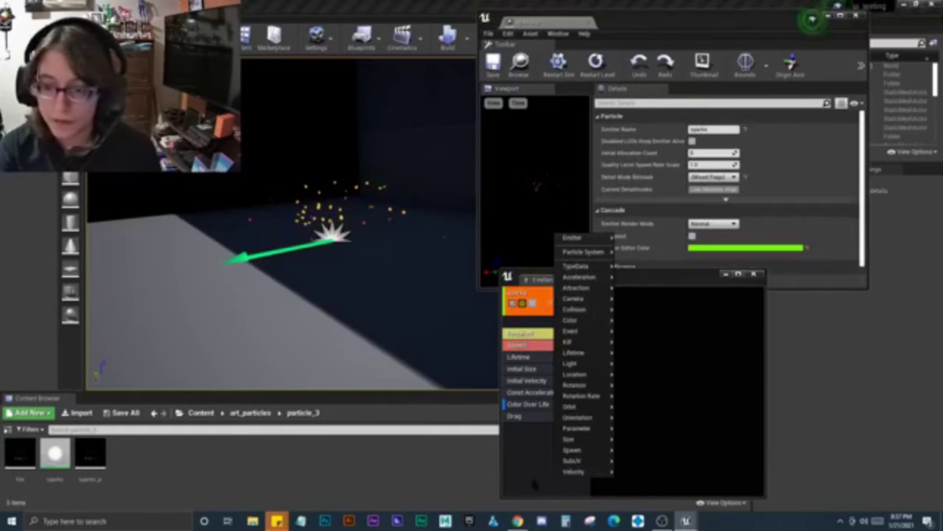
mouse_move(600, 310)
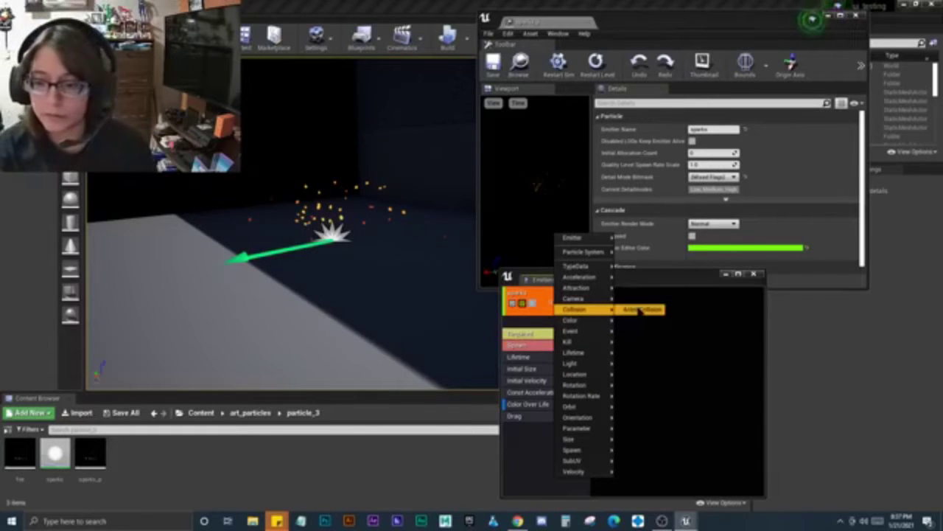
left_click(638, 310)
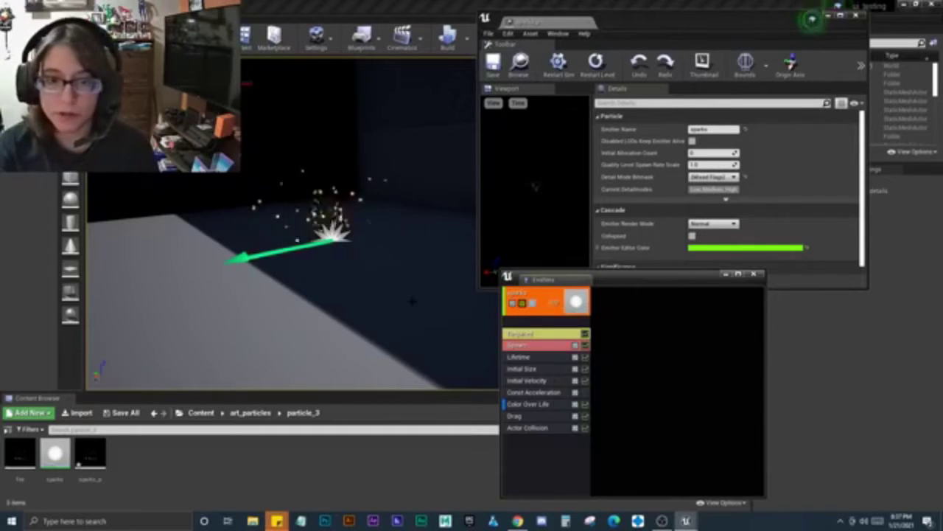
Make colliding particles die on collision and enable physics for them
left_click(534, 428)
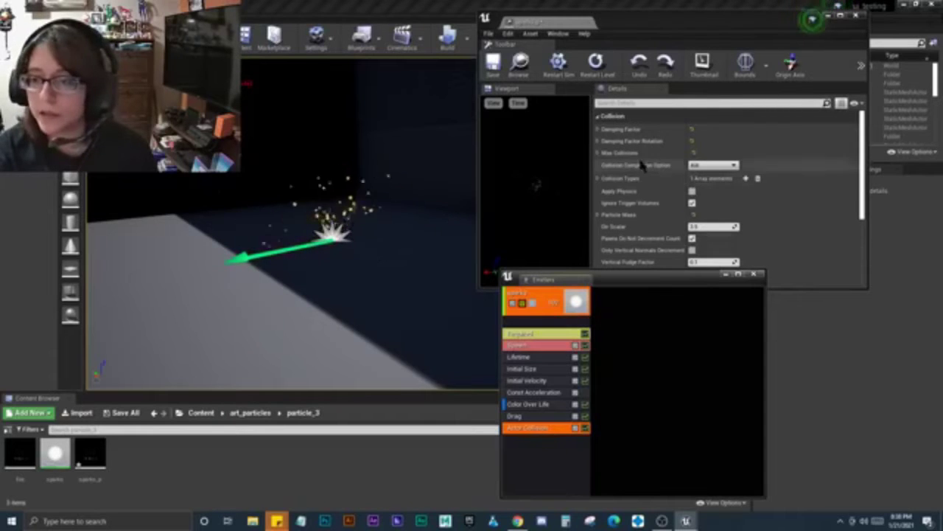
left_click(374, 241)
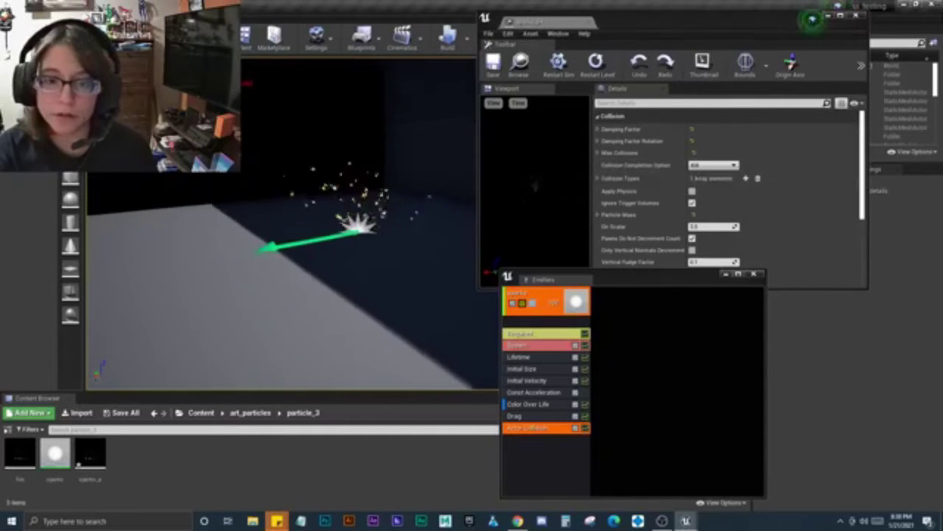
left_click(702, 166)
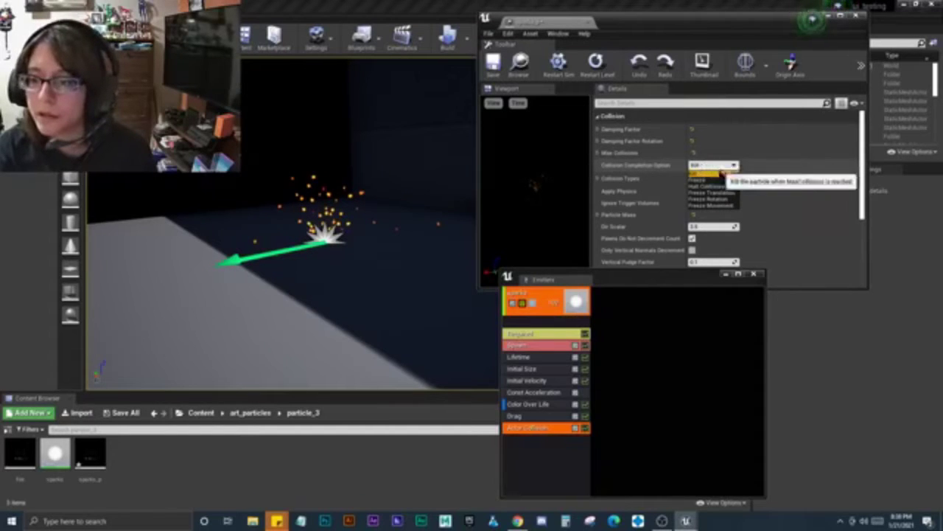
left_click(725, 171)
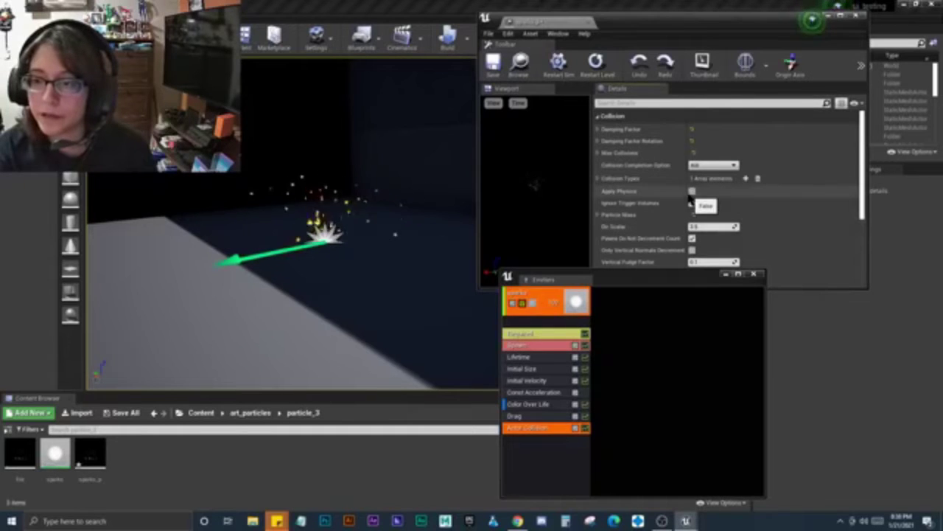
left_click(692, 192)
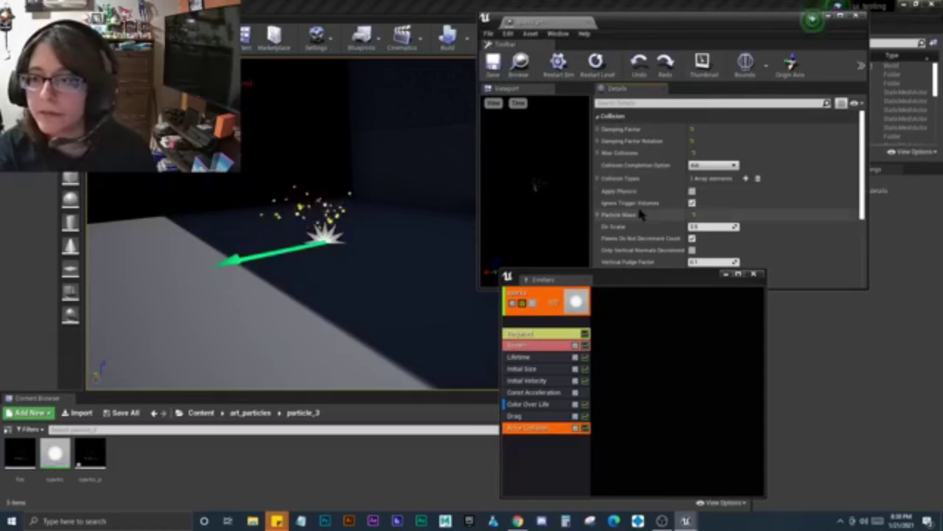
scroll(659, 211, "down", 2)
scroll(659, 212, "down", 1)
scroll(658, 212, "down", 1)
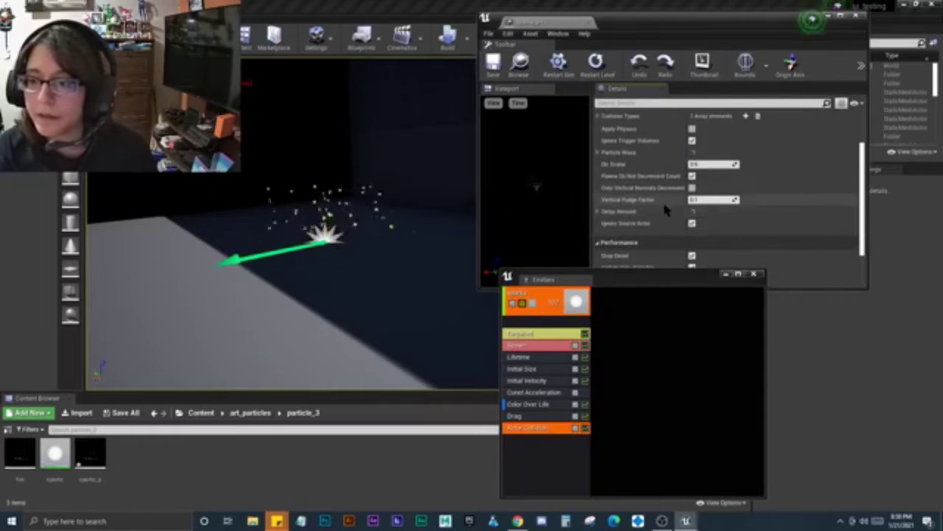
scroll(692, 207, "down", 2)
scroll(691, 206, "down", 1)
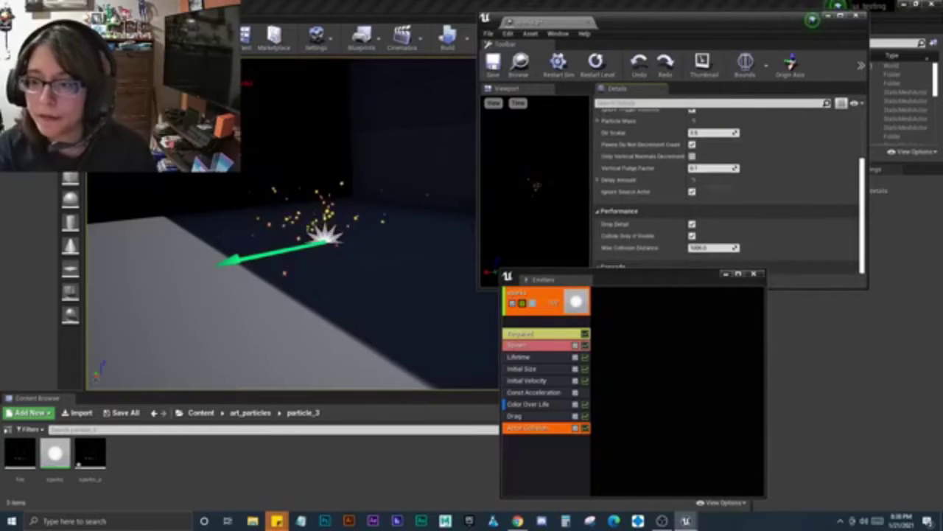
right_click_drag(418, 305, 413, 317)
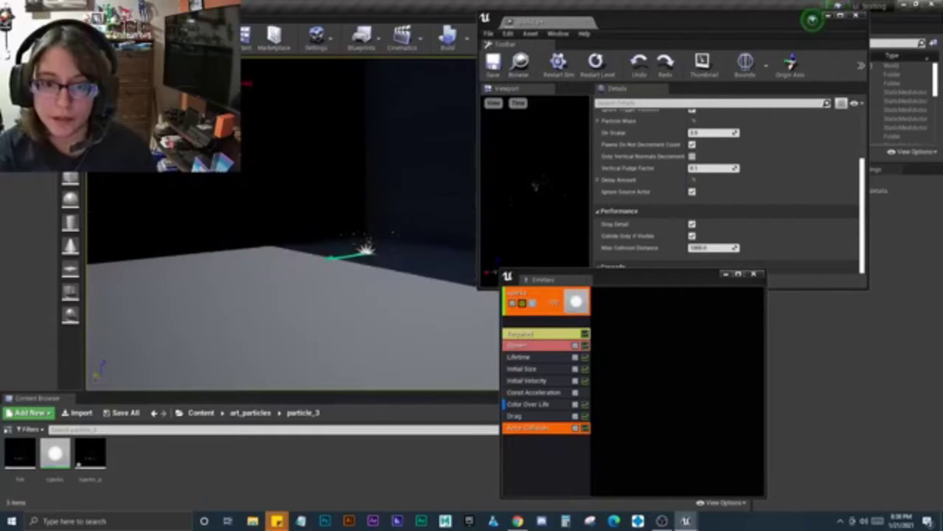
mouse_move(413, 317)
right_mouse_down()
mouse_move(409, 351)
mouse_move(409, 295)
mouse_move(412, 343)
right_mouse_up()
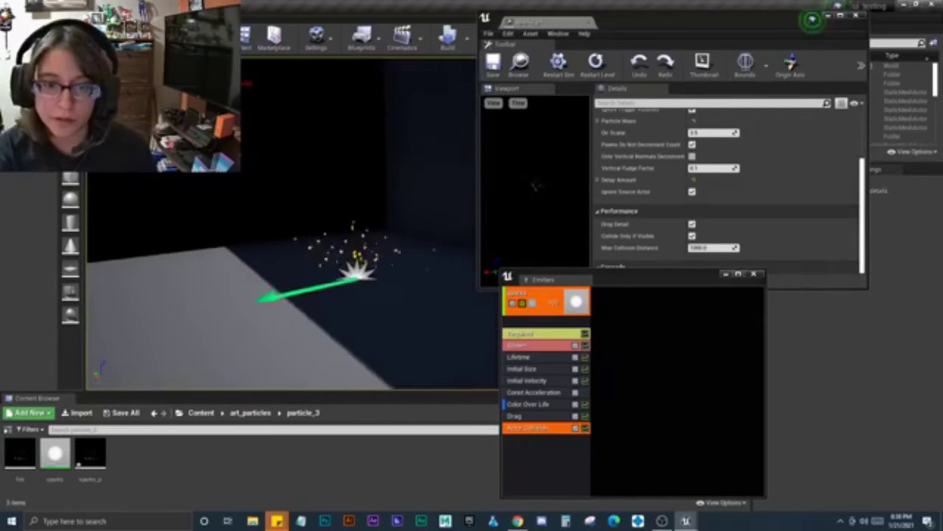
Set the Actor Collision Damping Factor distribution Max to 10
left_click(522, 452)
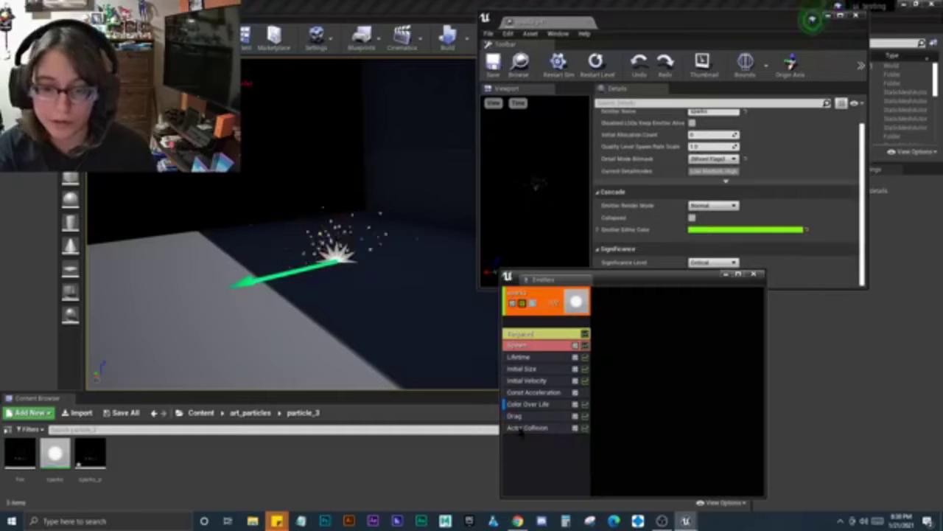
left_click(525, 427)
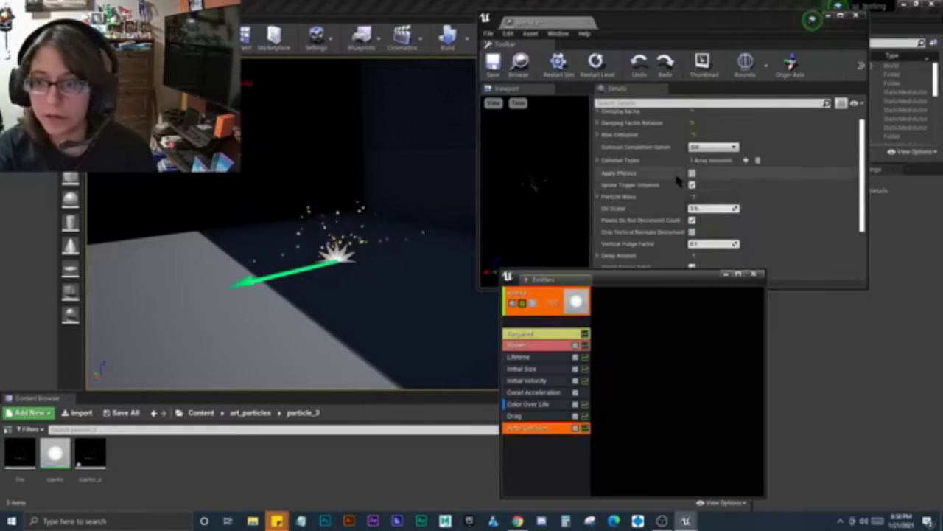
scroll(667, 178, "down", 2)
scroll(667, 179, "down", 2)
scroll(664, 193, "up", 2)
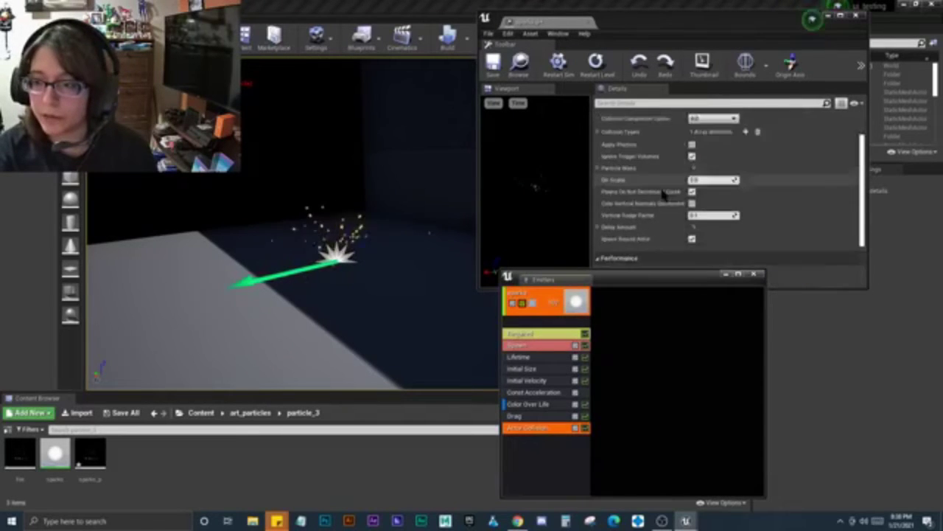
scroll(662, 199, "up", 2)
left_click(598, 129)
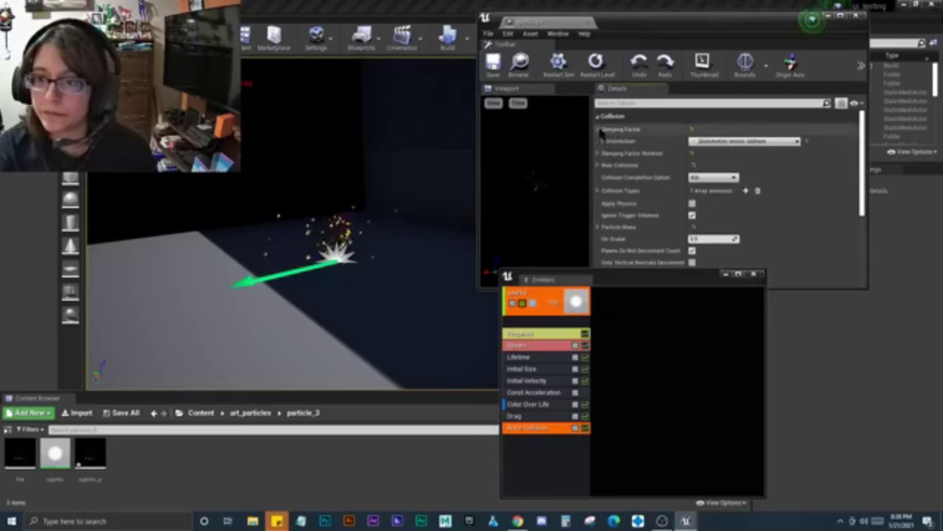
left_click(602, 141)
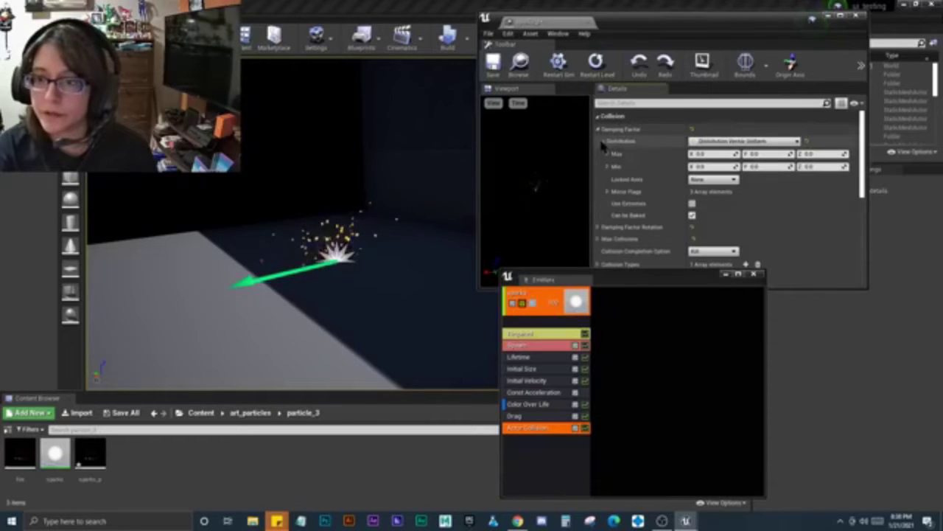
left_click(713, 153)
type("10")
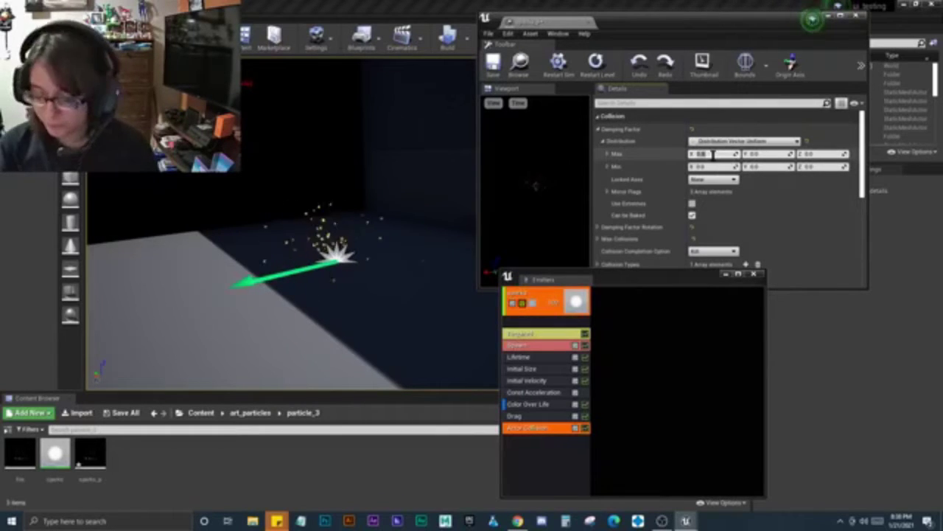
key("Return")
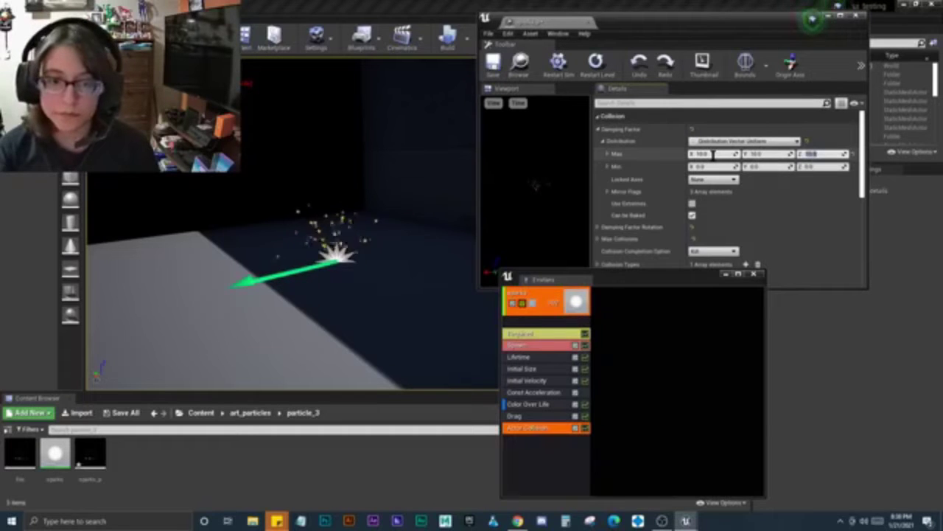
Save the sparks particle system
mouse_move(354, 221)
left_mouse_down()
mouse_move(332, 219)
mouse_move(317, 236)
left_mouse_up()
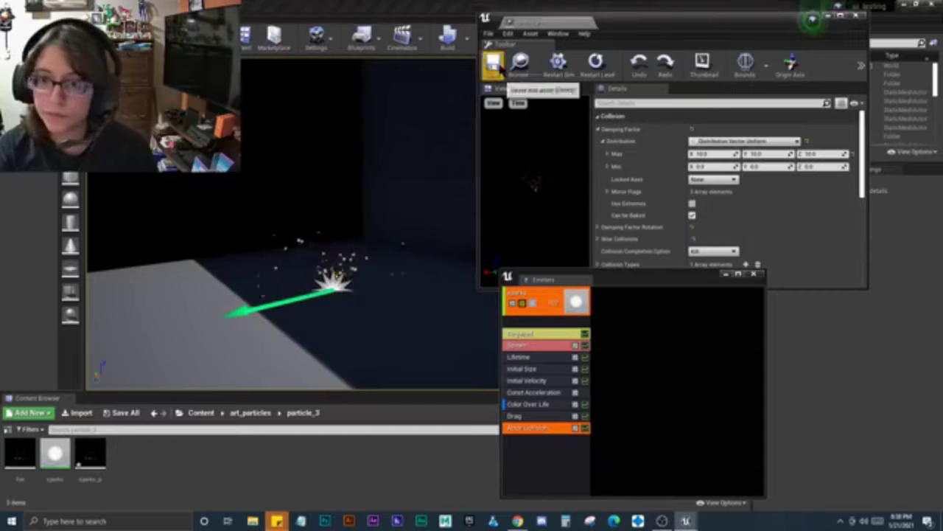
left_click(495, 65)
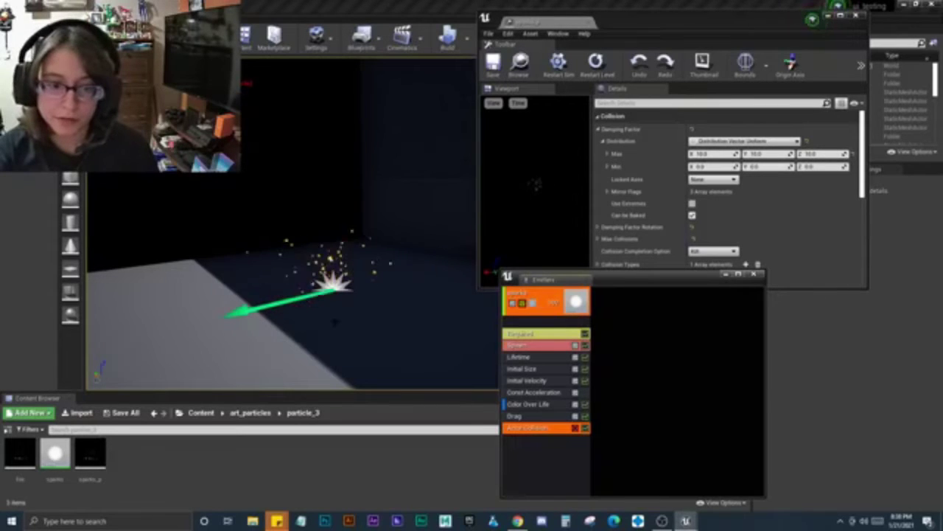
right_click_drag(294, 331, 317, 346)
mouse_move(26, 464)
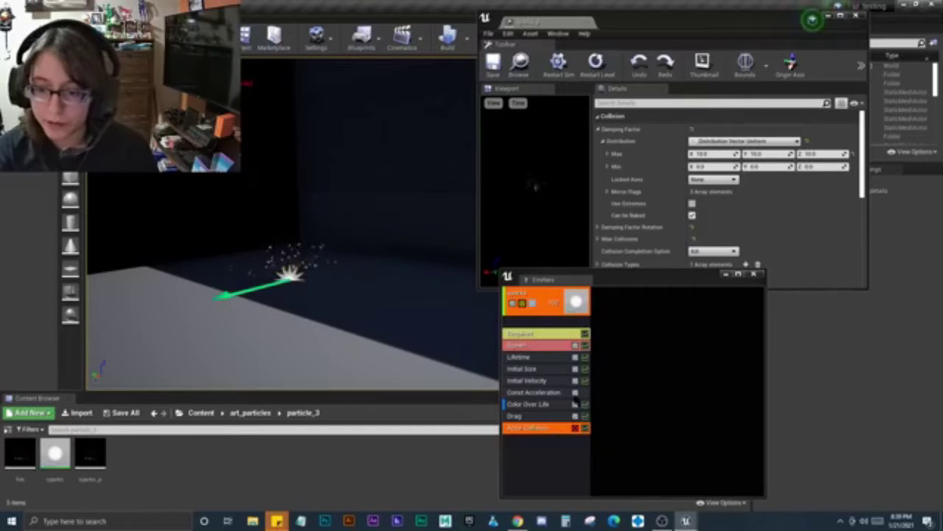
Disable the Const Acceleration and Actor Collision modules
left_click(575, 393)
right_click_drag(490, 380, 476, 373)
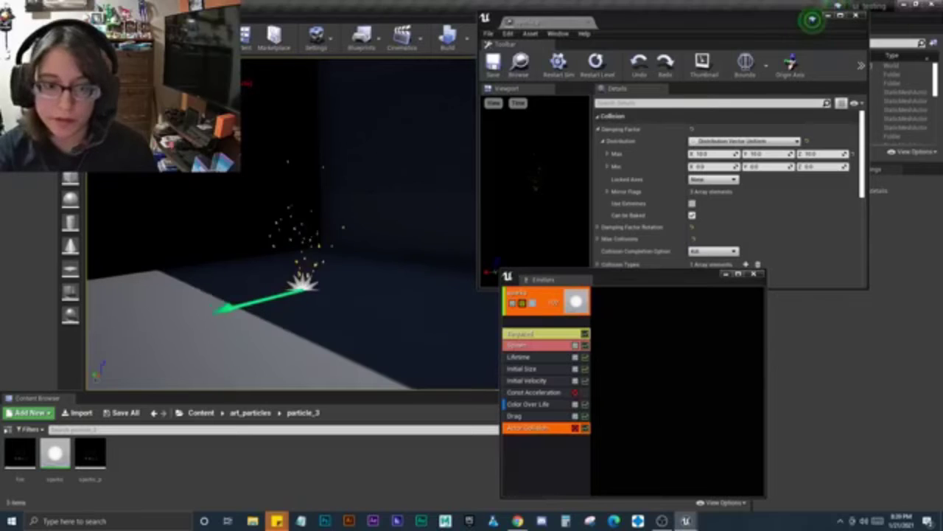
left_click(576, 428)
right_click_drag(443, 353, 413, 346)
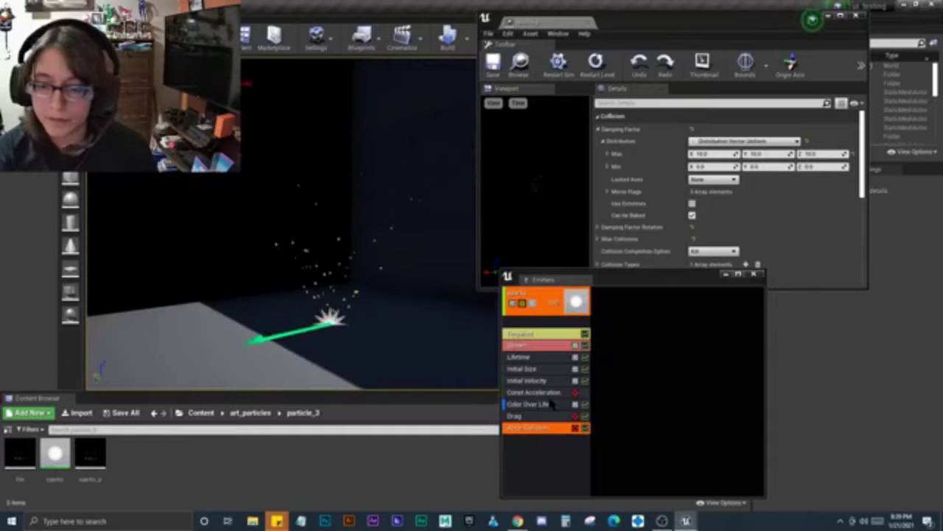
Raise the Spawn Rate constant to 100
left_click(527, 345)
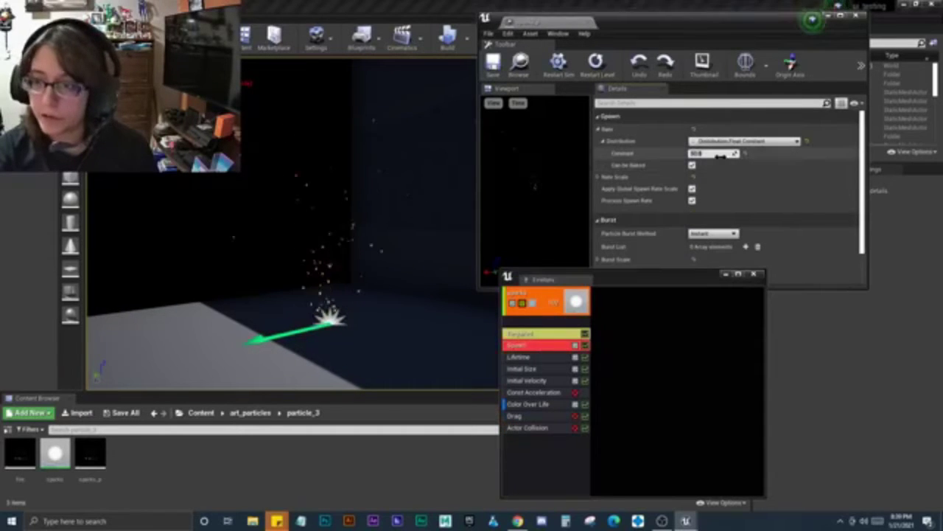
type("100")
key("Return")
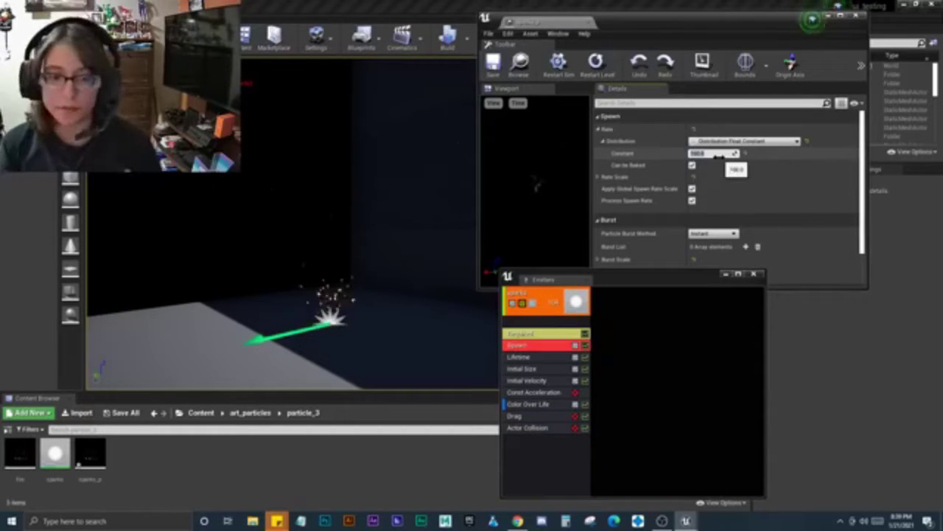
Set Initial Velocity Max to 0,0,200 and Min to 0,0,100 so sparks shoot straight up
left_click(526, 380)
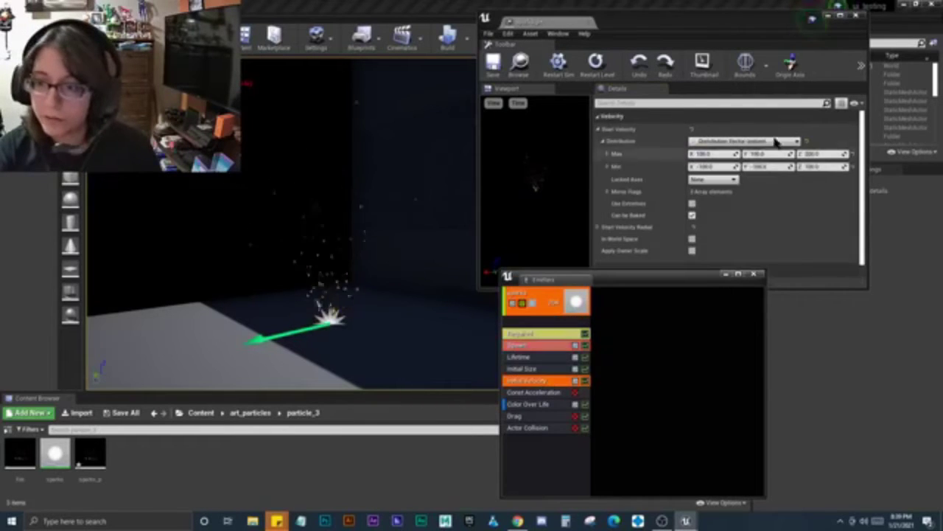
left_click(719, 155)
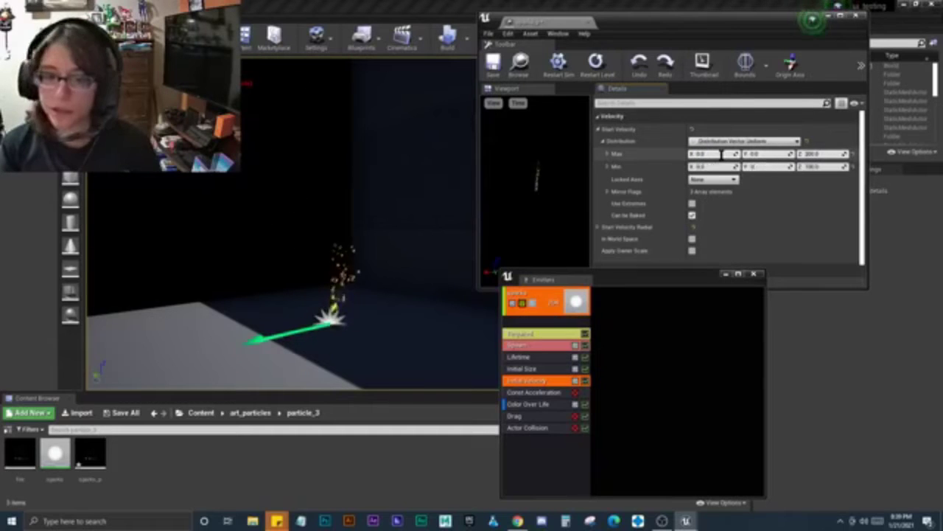
left_click(811, 167)
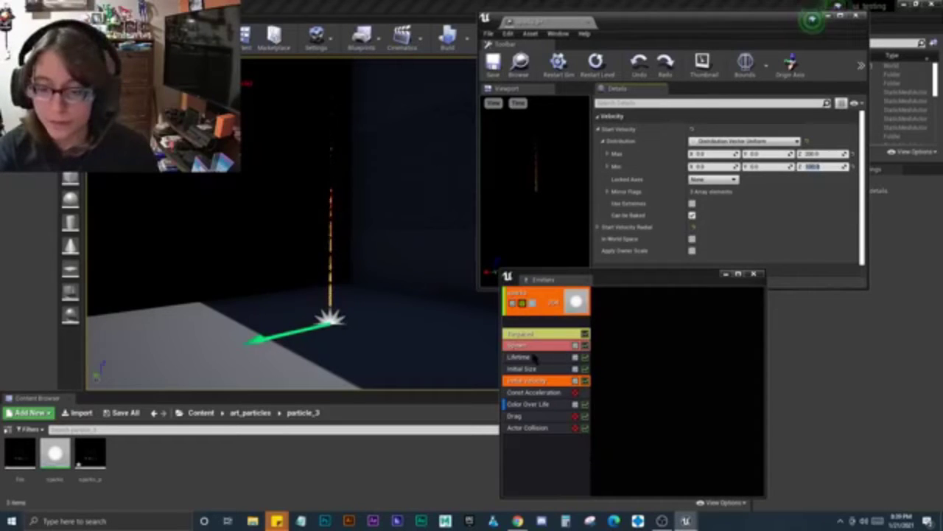
mouse_move(295, 294)
right_mouse_down()
mouse_move(317, 287)
mouse_move(361, 309)
right_mouse_up()
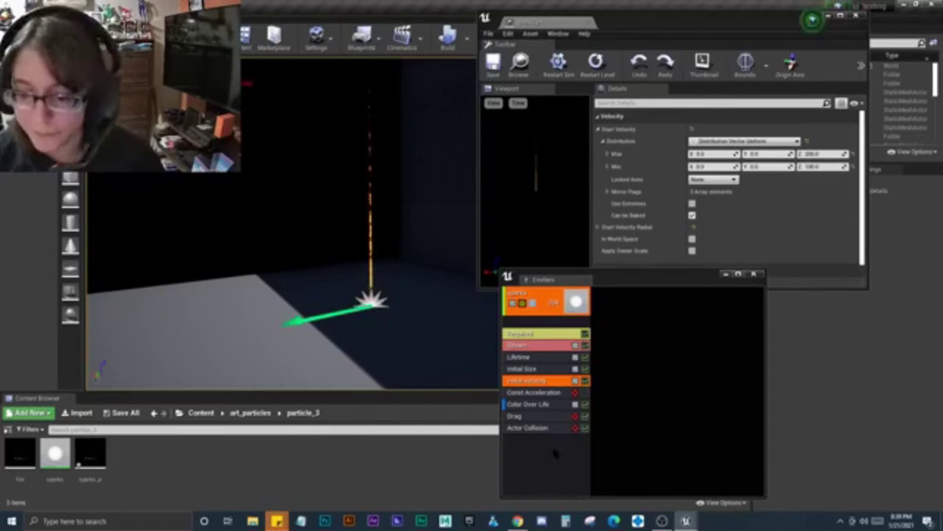
Add an Initial Location module to the sparks emitter
left_click(553, 463)
right_click(552, 466)
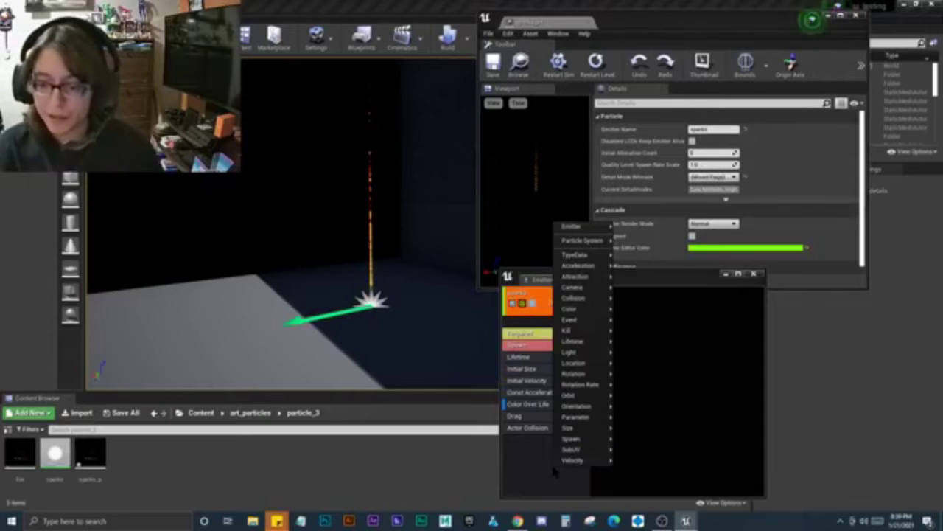
mouse_move(575, 460)
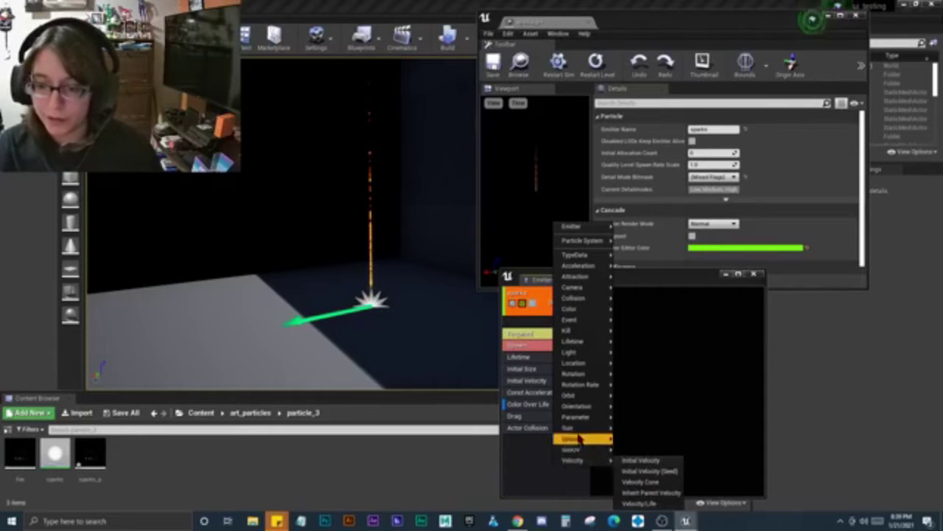
mouse_move(580, 366)
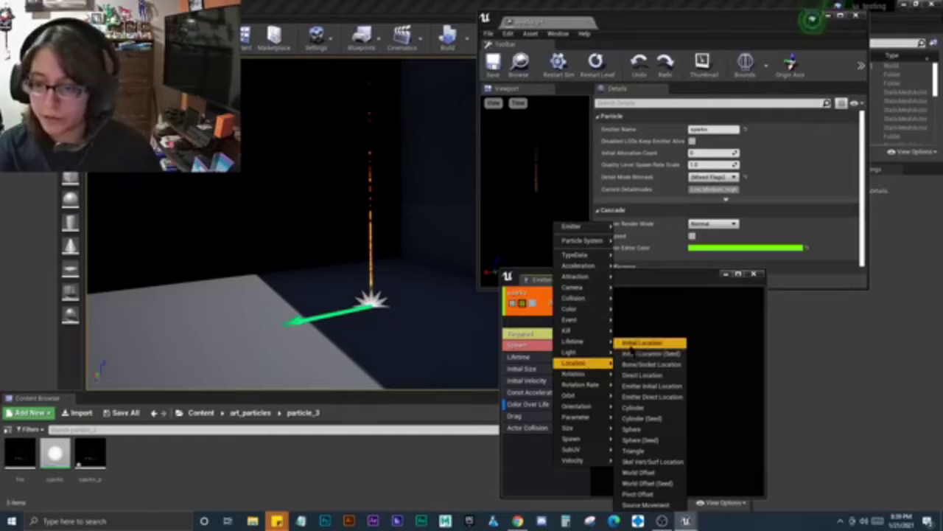
left_click(631, 345)
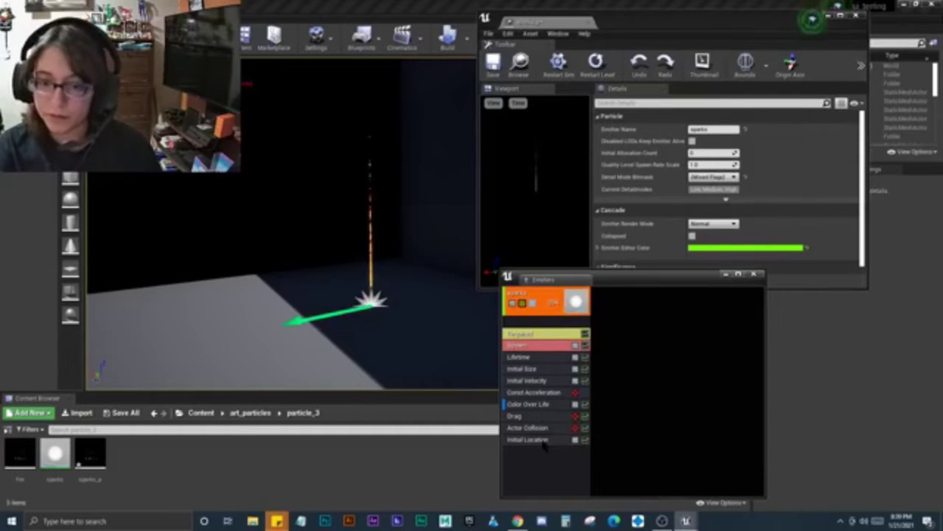
Set Start Location Max to 100,100,100 and Min to -100,-100,0
left_click(538, 440)
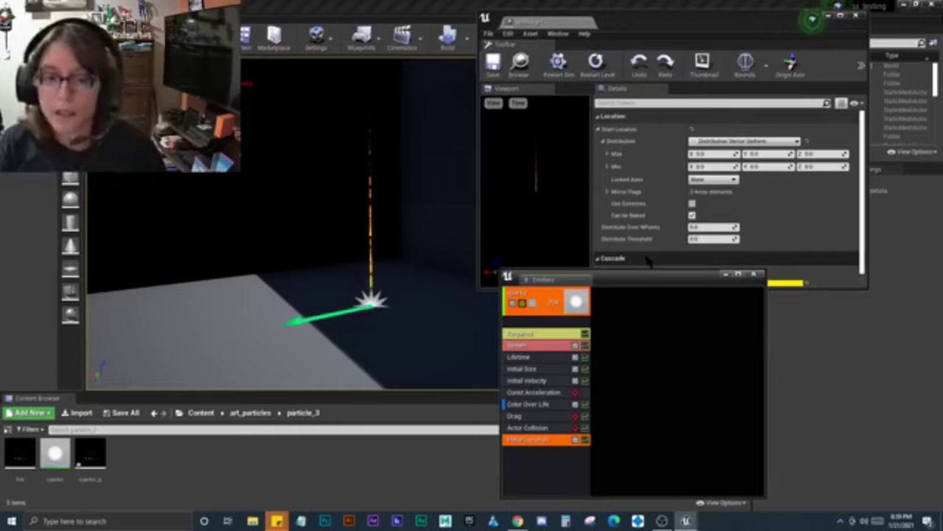
left_click(708, 154)
type("100")
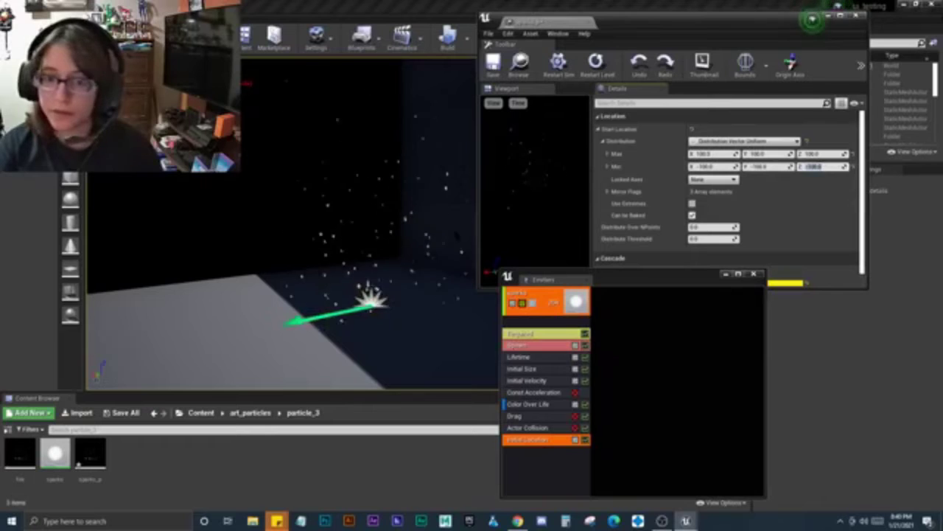
mouse_move(295, 221)
right_mouse_down()
mouse_move(339, 207)
mouse_move(310, 221)
mouse_move(353, 221)
right_mouse_up()
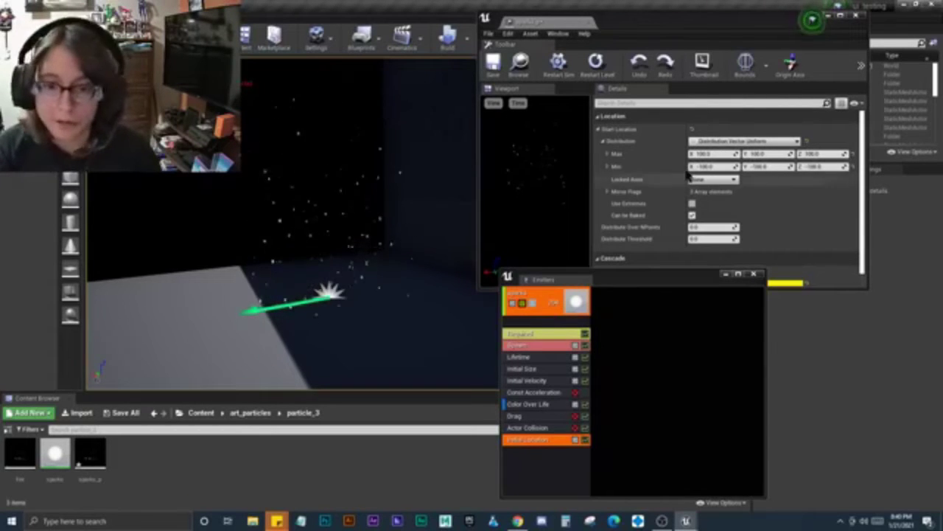
left_click(814, 166)
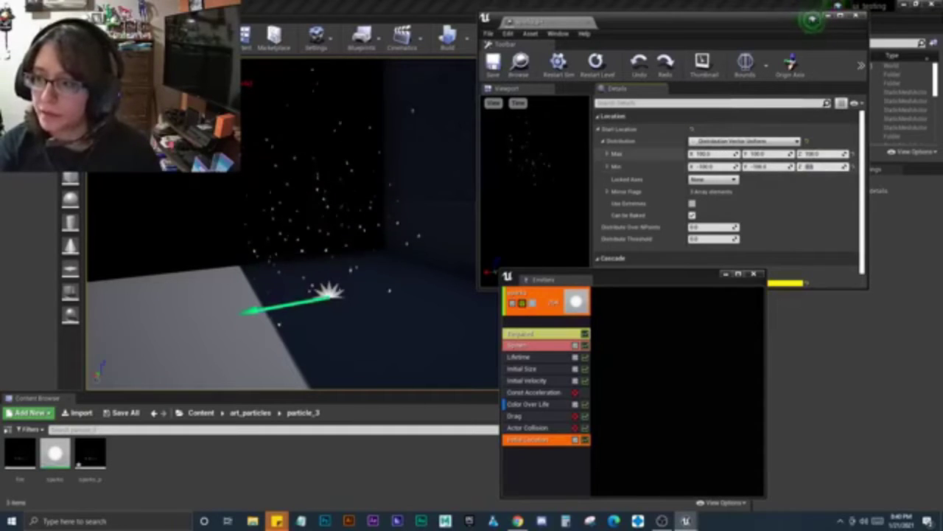
type("0")
key("Return")
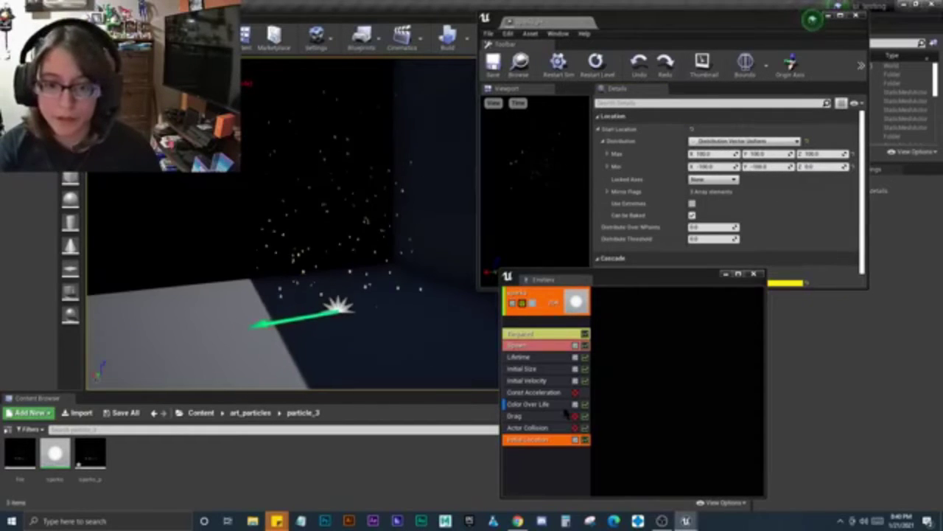
left_click(543, 368)
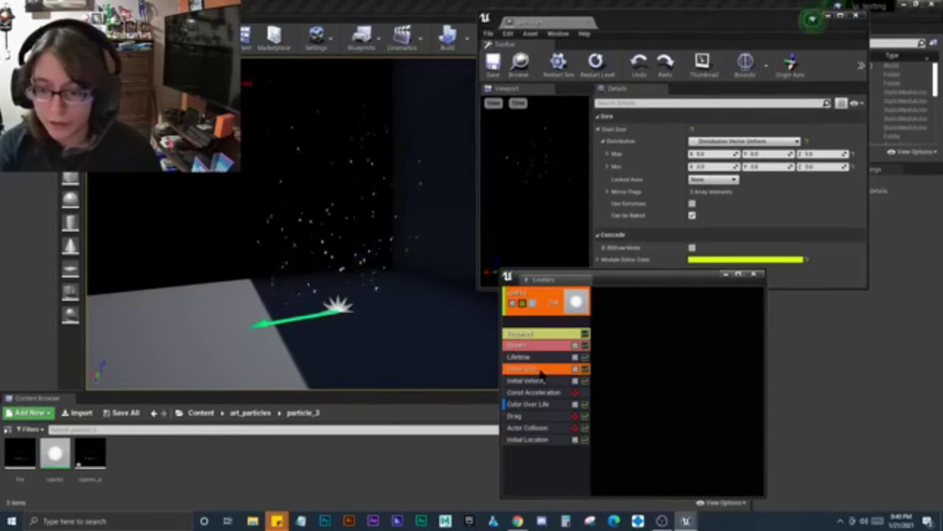
Shrink the Initial Size start size to 30
left_click(716, 153)
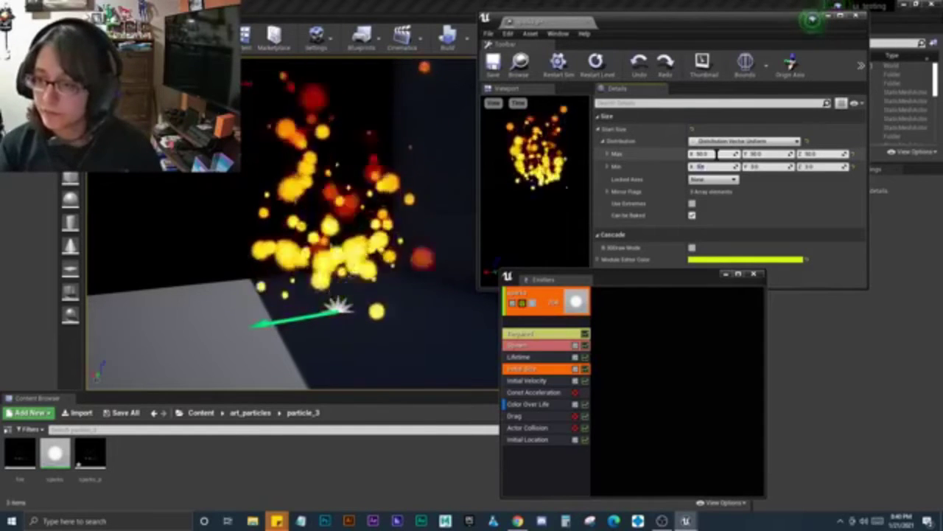
key("Tab")
key("Tab")
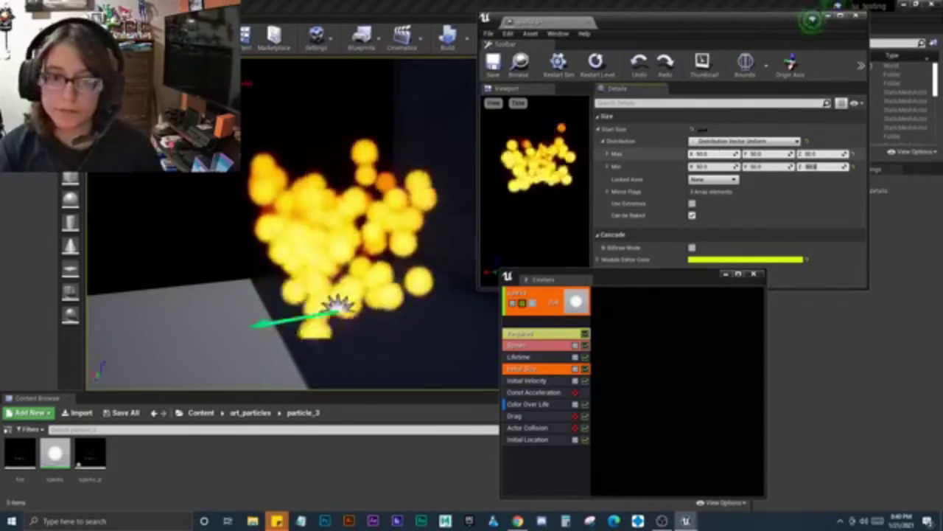
left_click(718, 154)
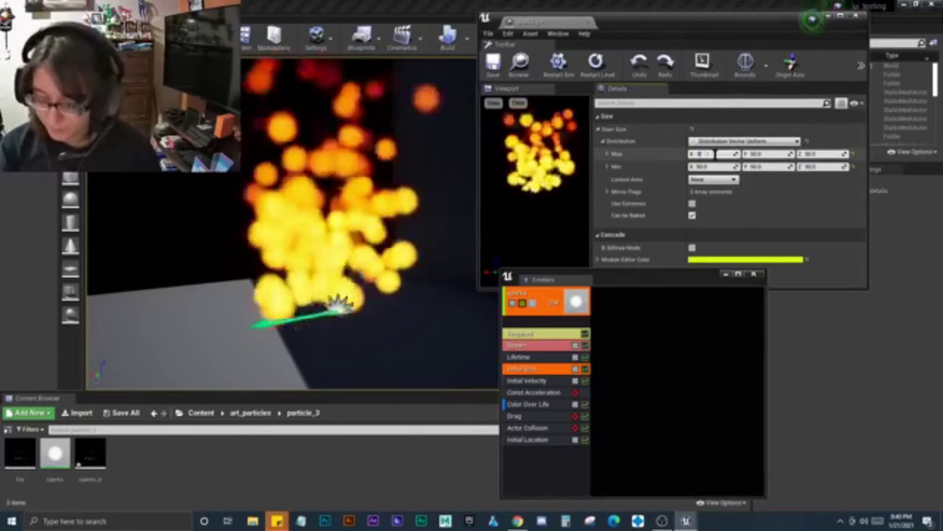
type("30")
key("Tab")
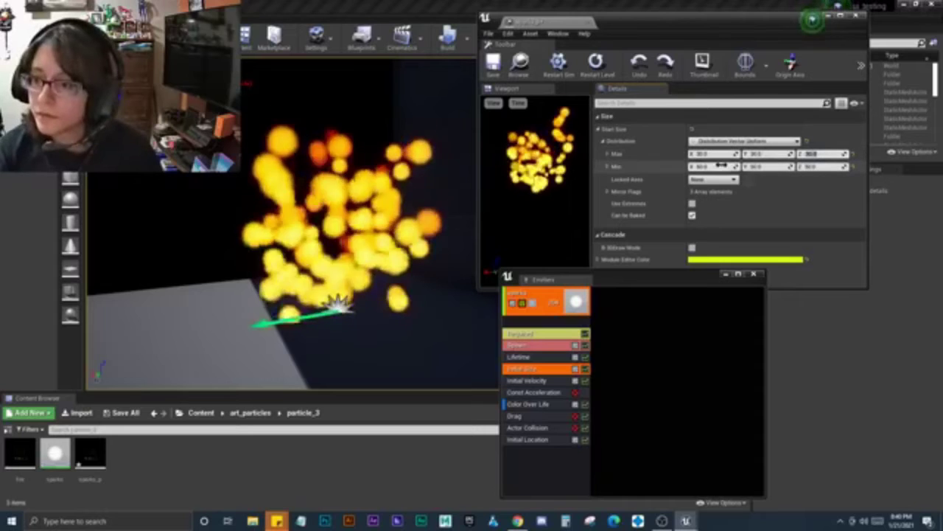
Raise the Spawn Rate constant to 150
left_click(518, 345)
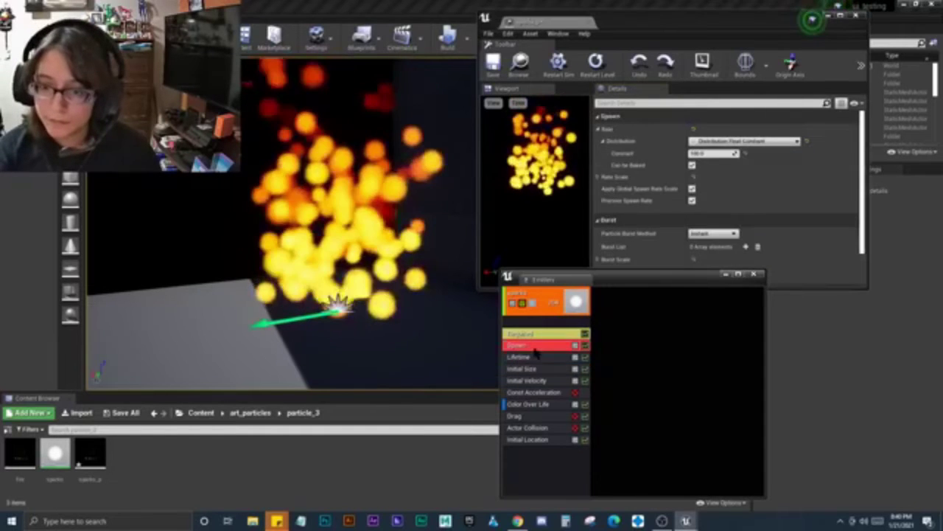
left_click(706, 153)
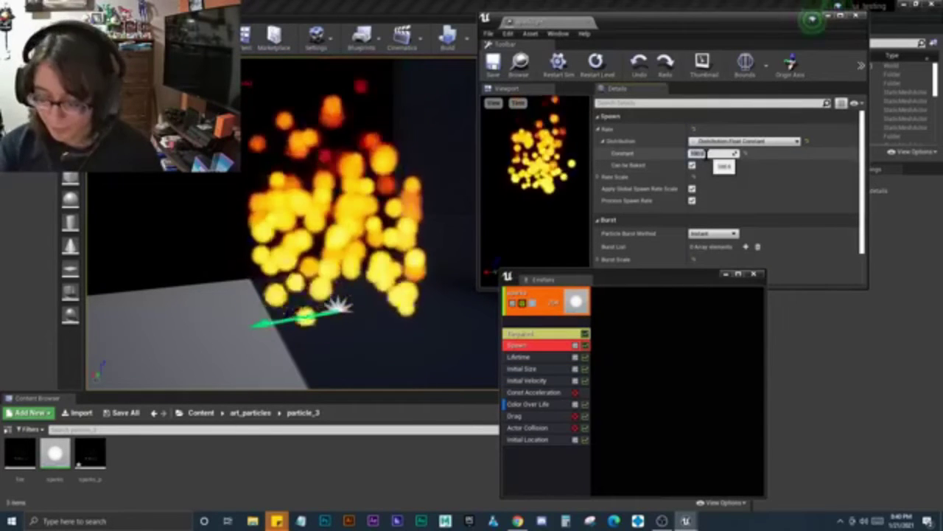
type("150")
key("Return")
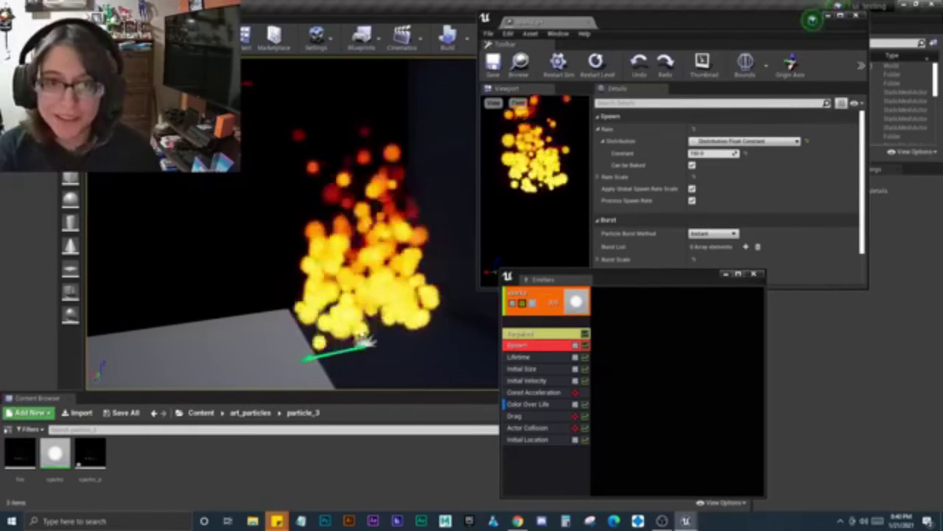
Set the Const Acceleration Z value to 100 to push sparks upward
left_click(544, 381)
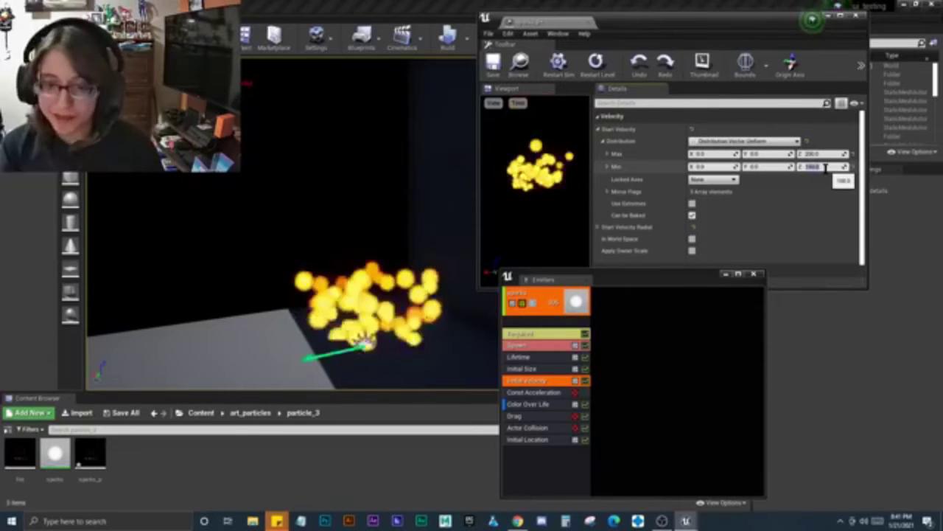
left_click(563, 392)
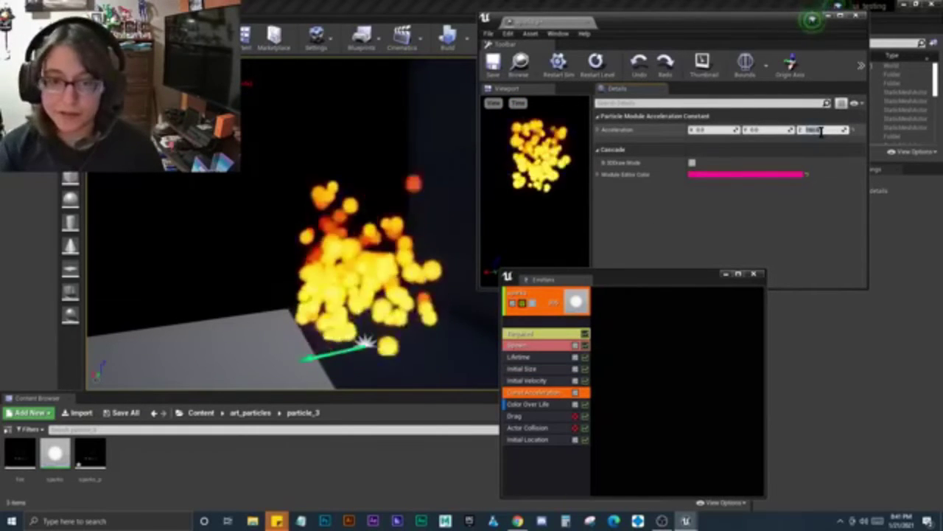
type("100")
key("Return")
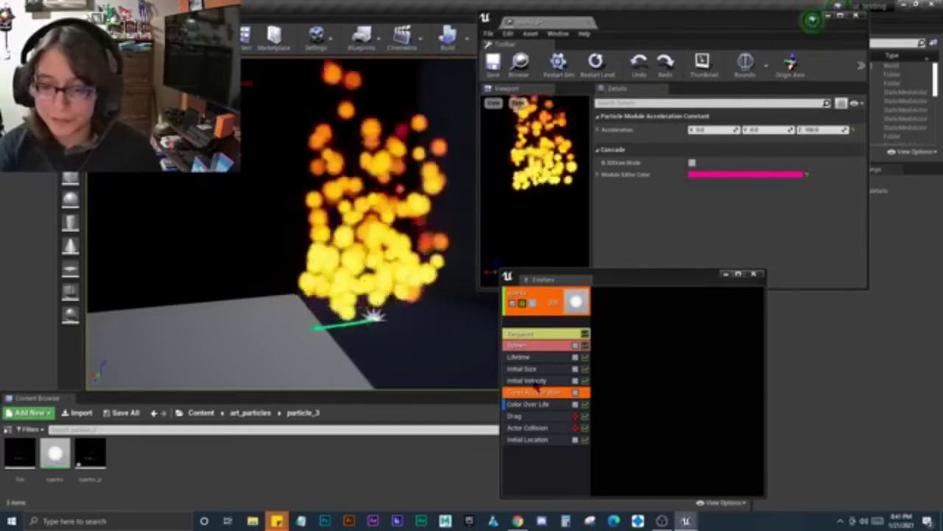
Delete the Actor Collision module, undoing an accidental Color Over Life deletion
left_click(549, 428)
right_click(550, 428)
left_click(574, 437)
right_click(547, 417)
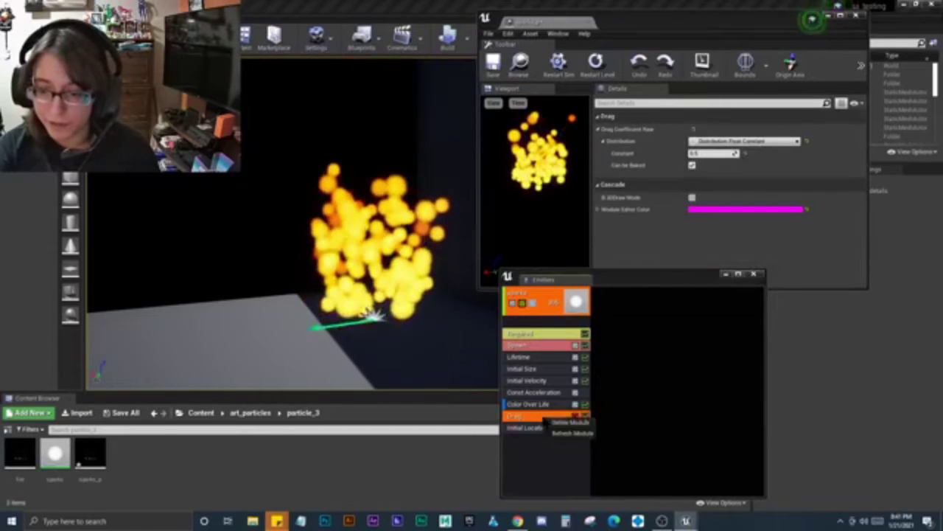
left_click(546, 457)
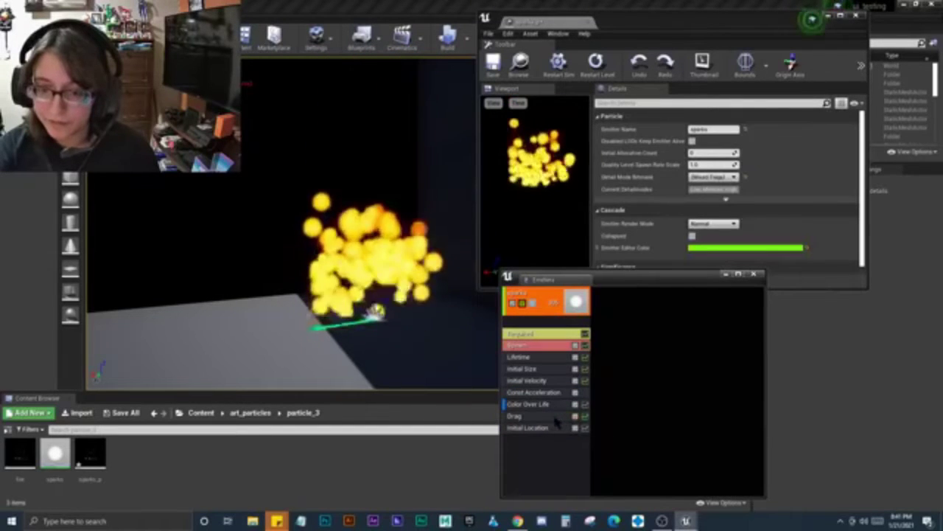
left_click(555, 417)
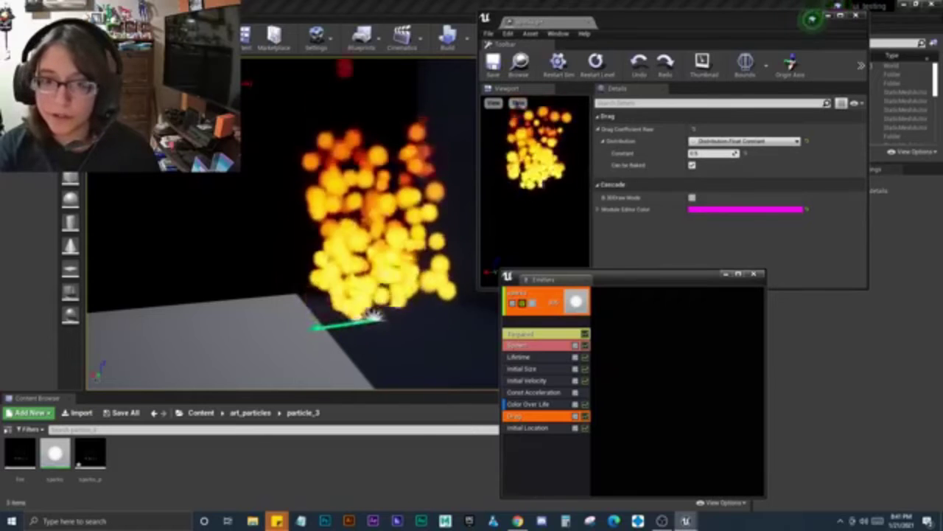
key("Delete")
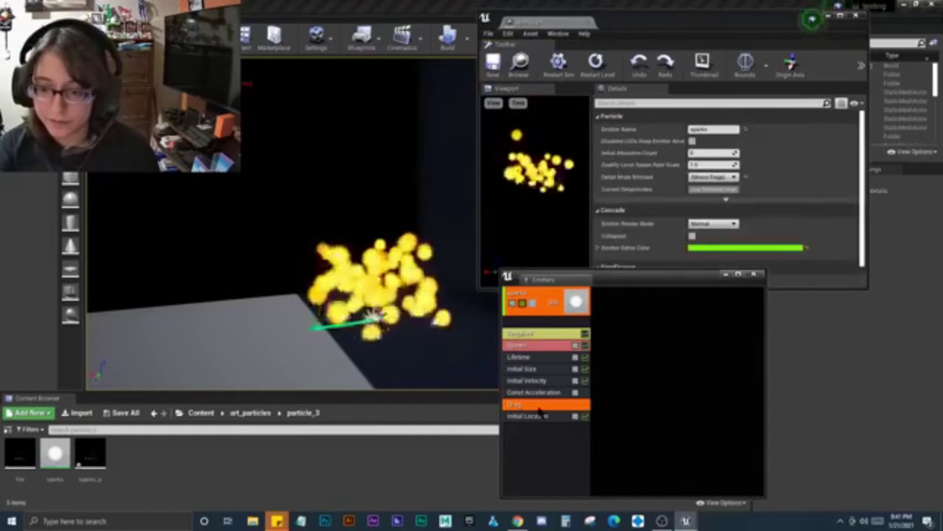
key("ctrl+z")
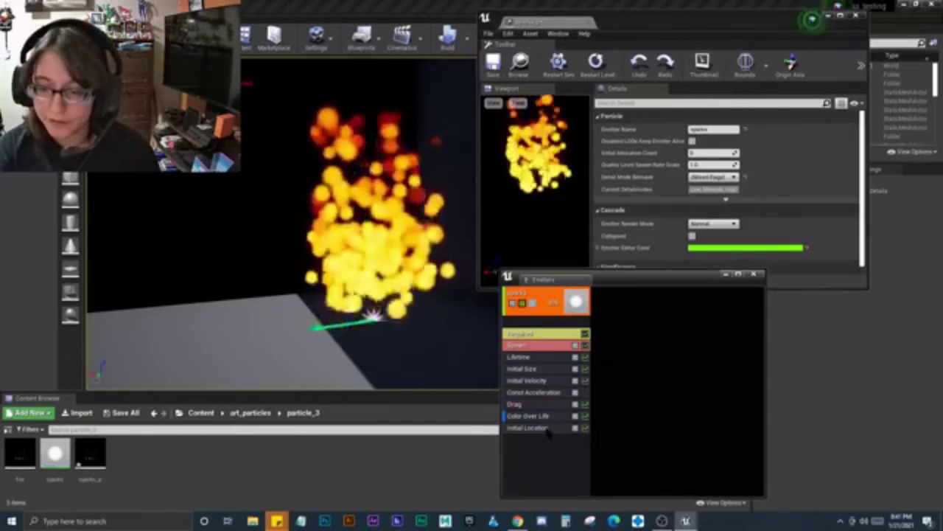
Add a Size By Life module to the sparks emitter
right_click(546, 458)
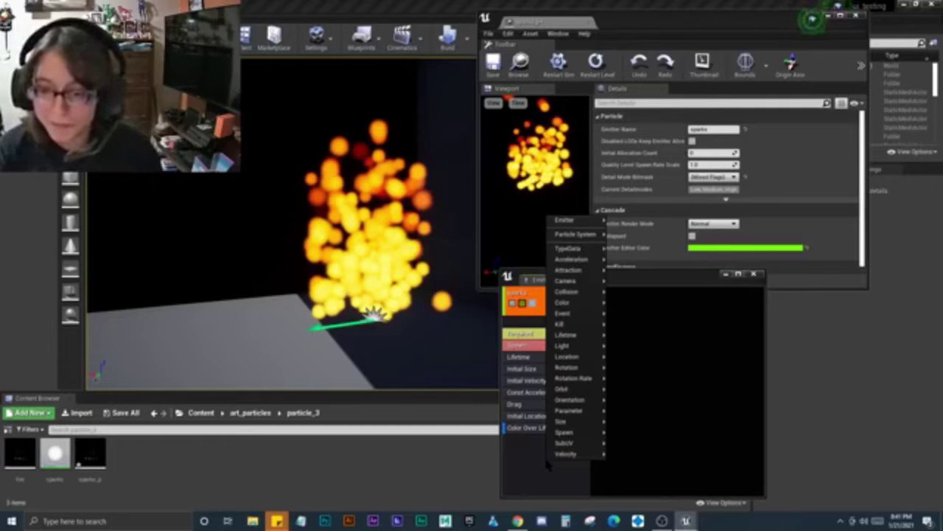
mouse_move(563, 421)
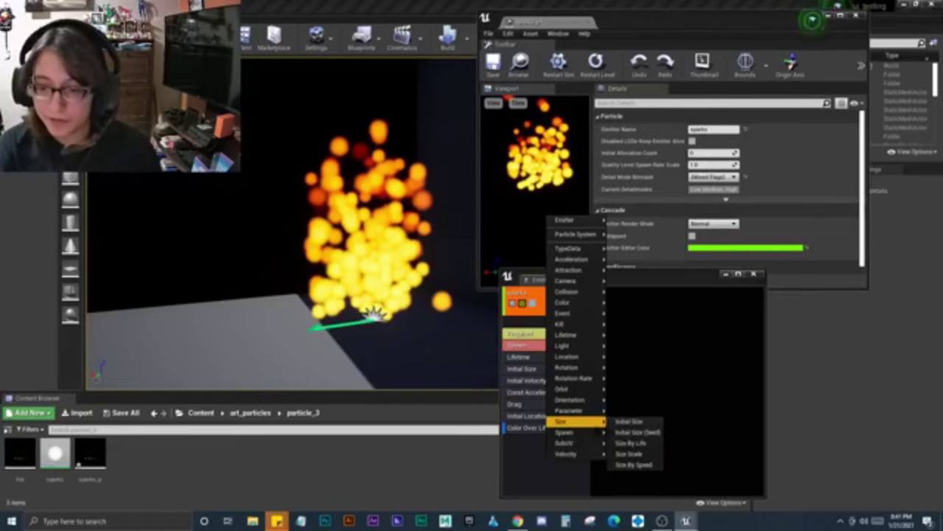
left_click(626, 443)
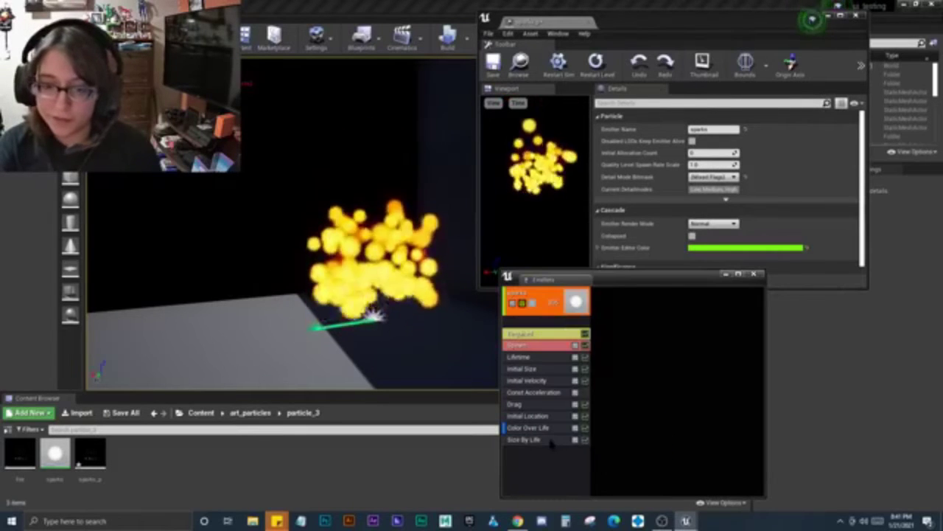
Set the Size By Life curve's second point In Val to 1.0
scroll(654, 141, "down", 2)
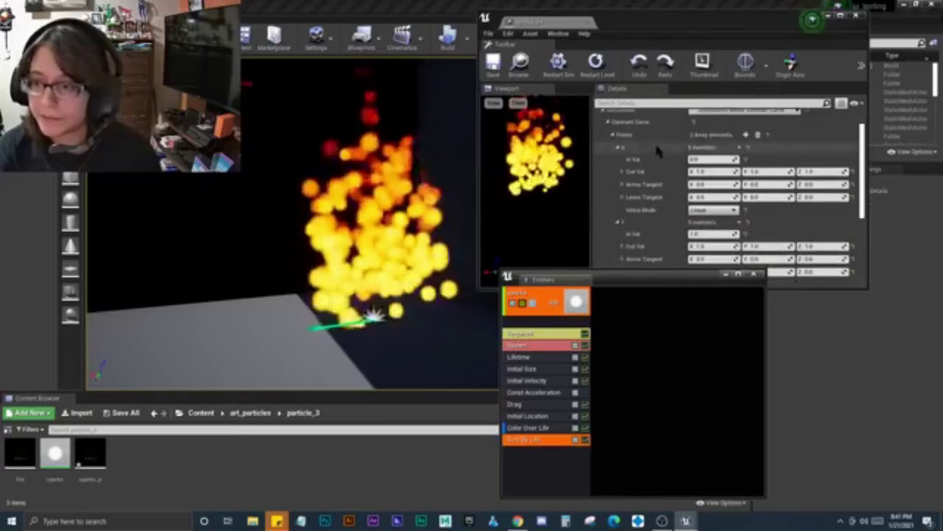
scroll(656, 177, "down", 1)
scroll(648, 184, "up", 3)
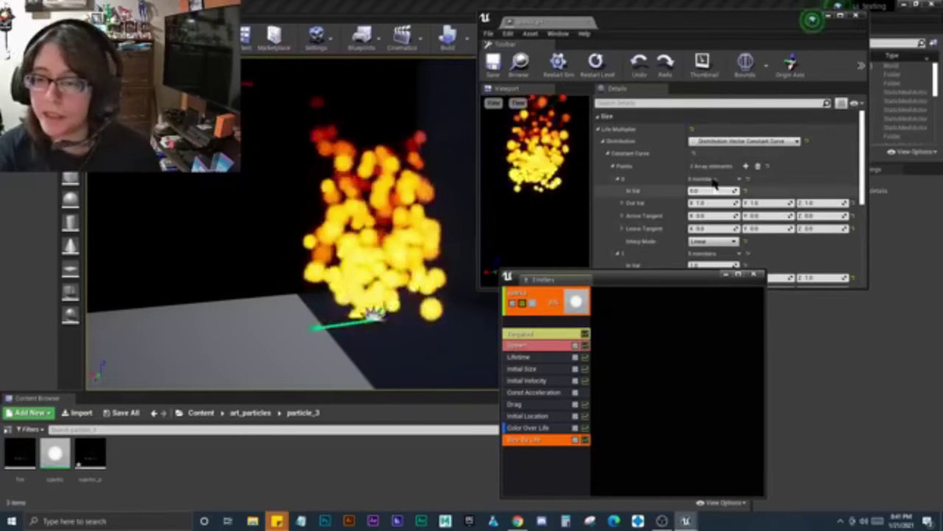
scroll(667, 188, "down", 3)
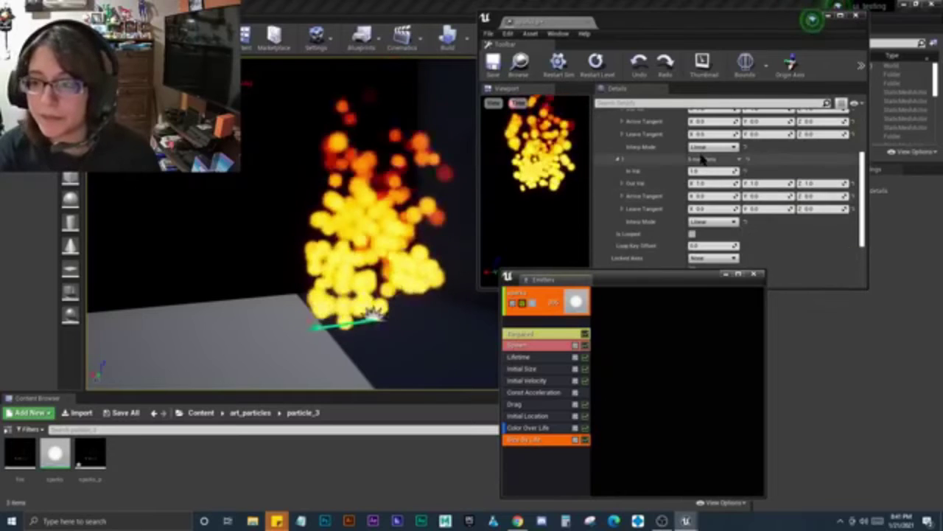
scroll(717, 195, "up", 1)
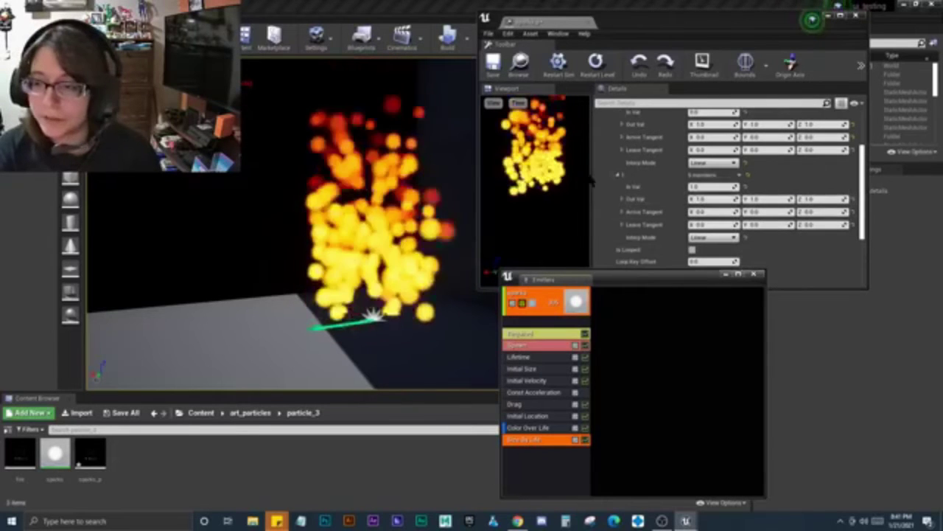
left_click(702, 188)
key("Return")
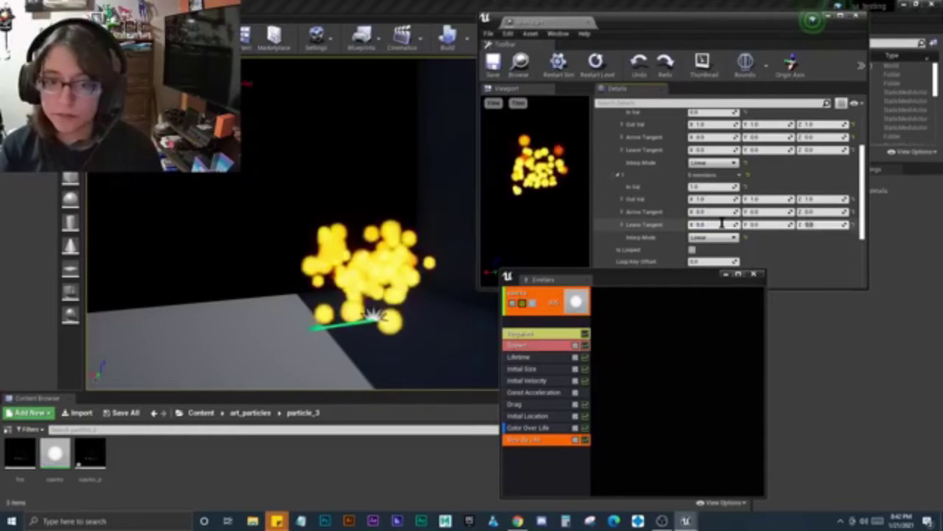
Check the larger glowing sparks in the viewport and save the particle system
scroll(722, 223, "up", 3)
right_click_drag(413, 287, 413, 250)
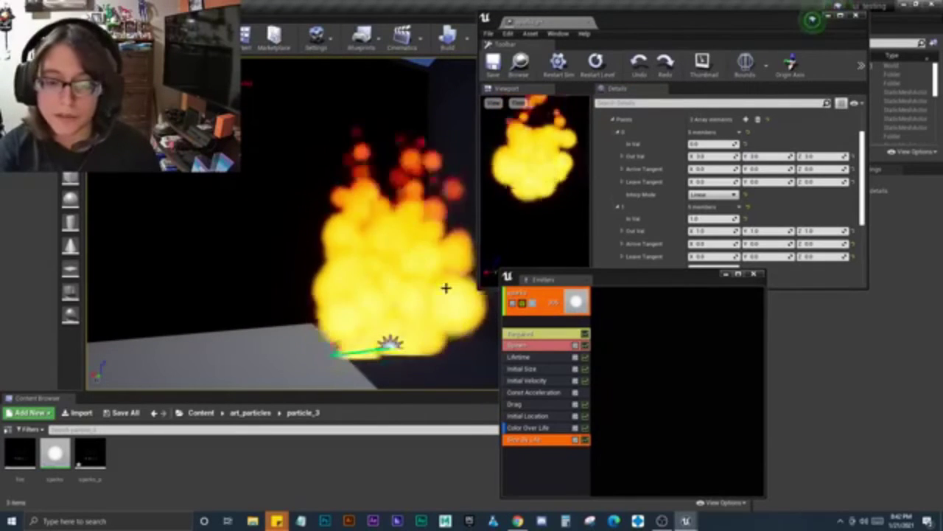
right_click_drag(447, 284, 487, 283)
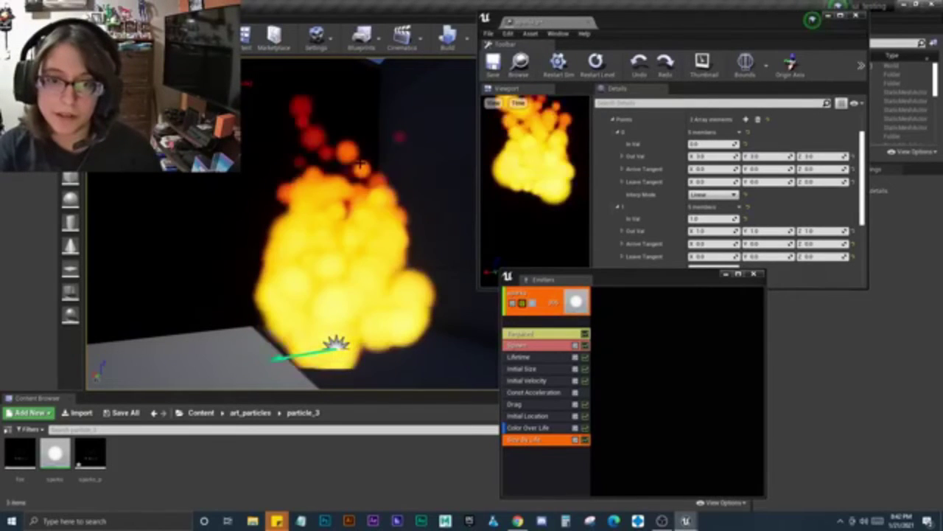
mouse_move(418, 330)
left_mouse_down()
mouse_move(442, 295)
mouse_move(442, 328)
left_mouse_up()
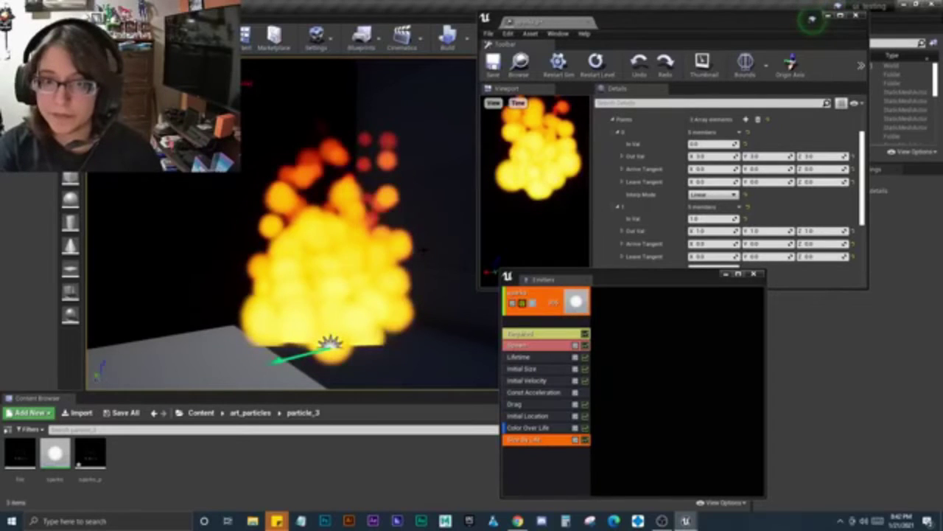
left_click(494, 65)
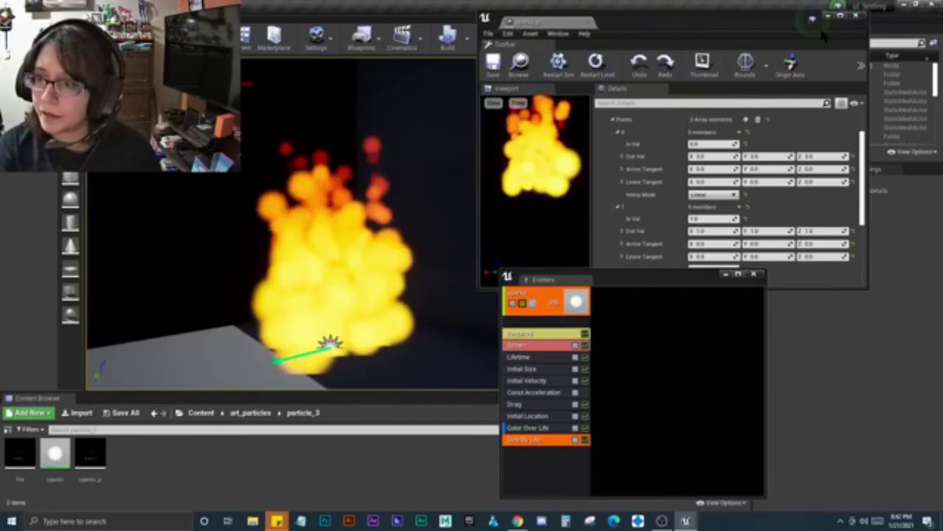
Close Cascade and move the level camera around the map past the fiery sparks plume
left_click(856, 15)
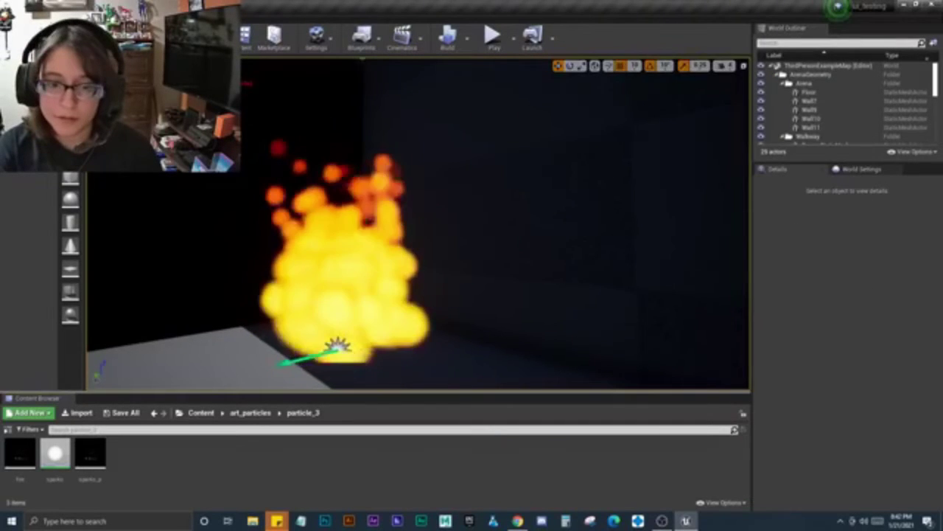
mouse_move(413, 222)
right_mouse_down()
mouse_move(442, 236)
mouse_move(457, 229)
right_mouse_up()
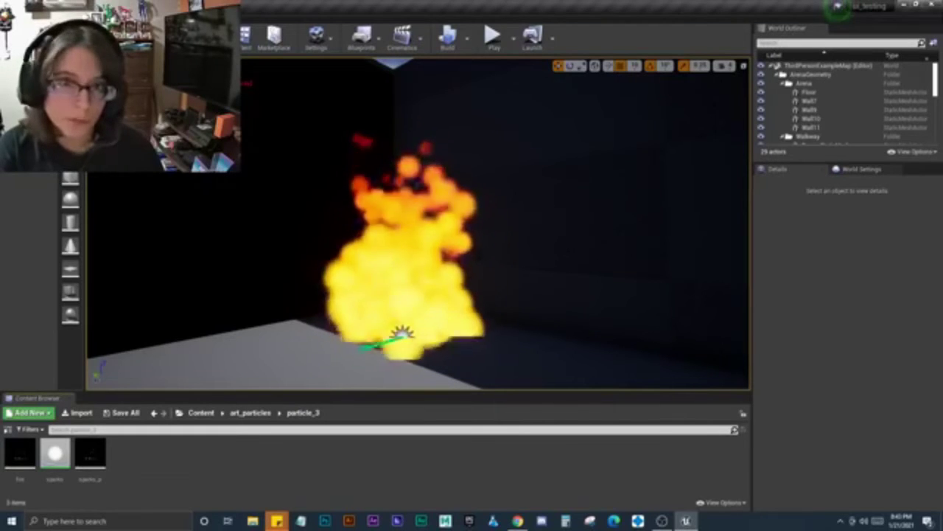
mouse_move(413, 221)
right_mouse_down()
mouse_move(443, 243)
mouse_move(398, 221)
mouse_move(310, 228)
mouse_move(580, 308)
mouse_move(459, 325)
right_mouse_up()
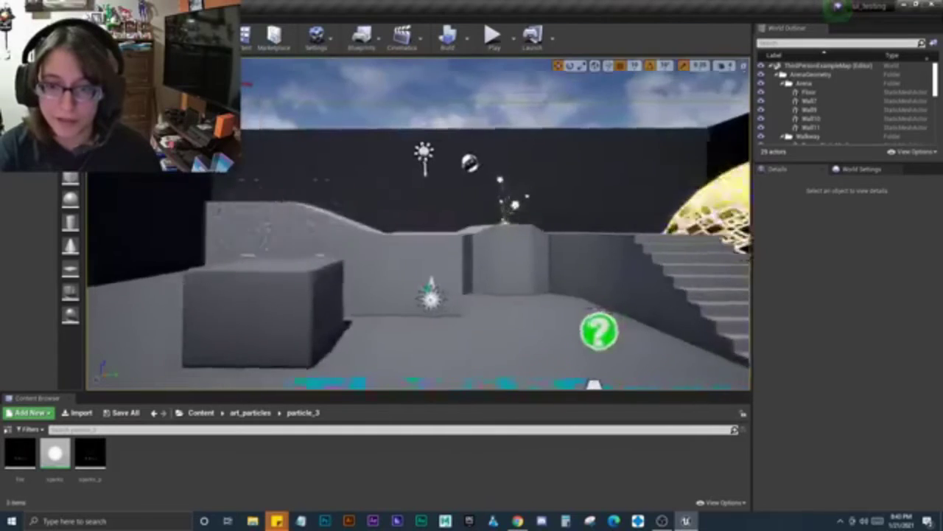
left_click(251, 413)
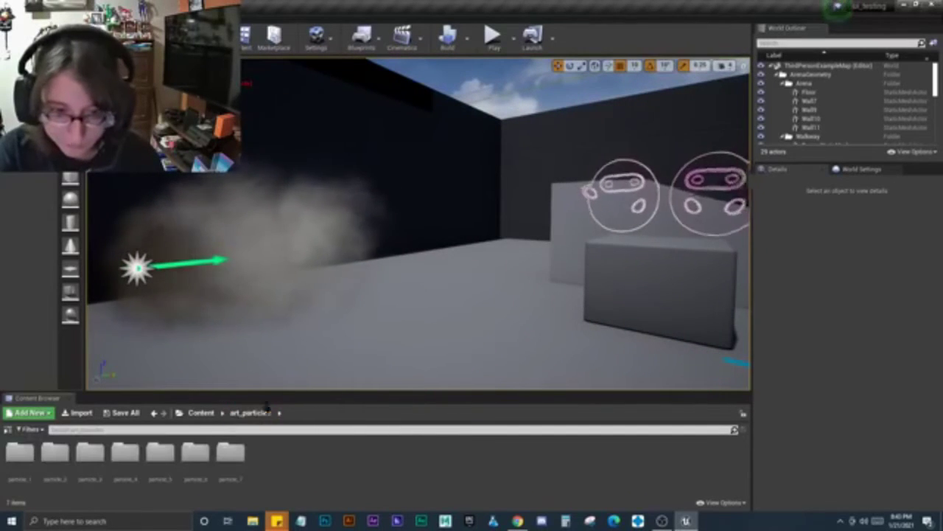
double_click(20, 452)
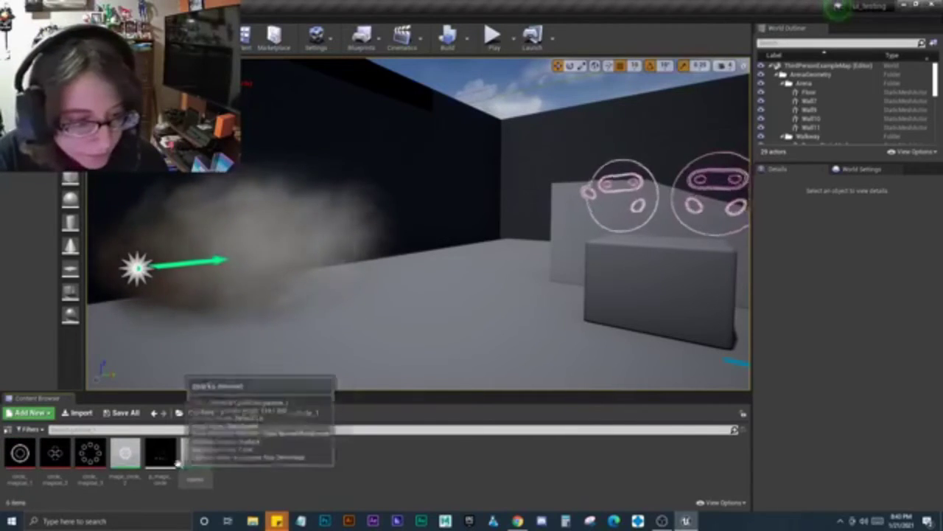
right_click_drag(331, 379, 413, 379)
key("w")
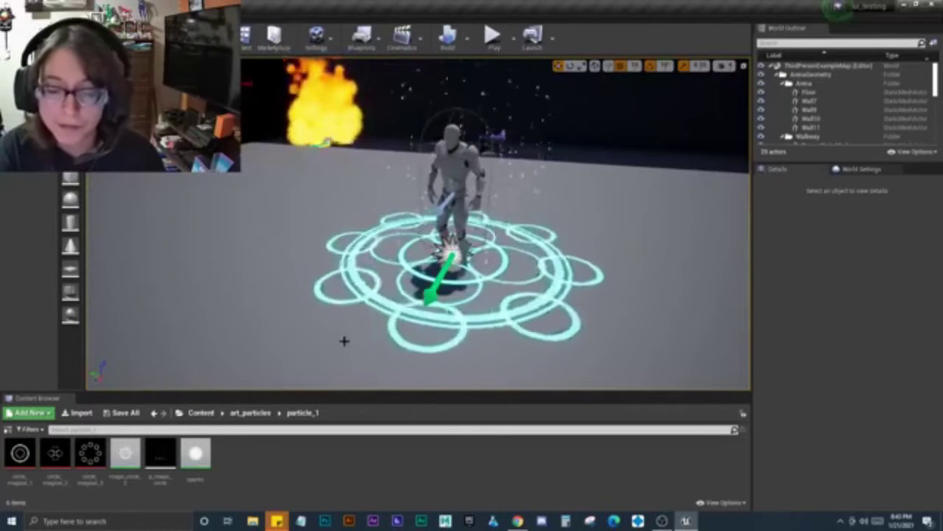
mouse_move(343, 339)
right_mouse_down()
mouse_move(383, 335)
mouse_move(440, 273)
right_mouse_up()
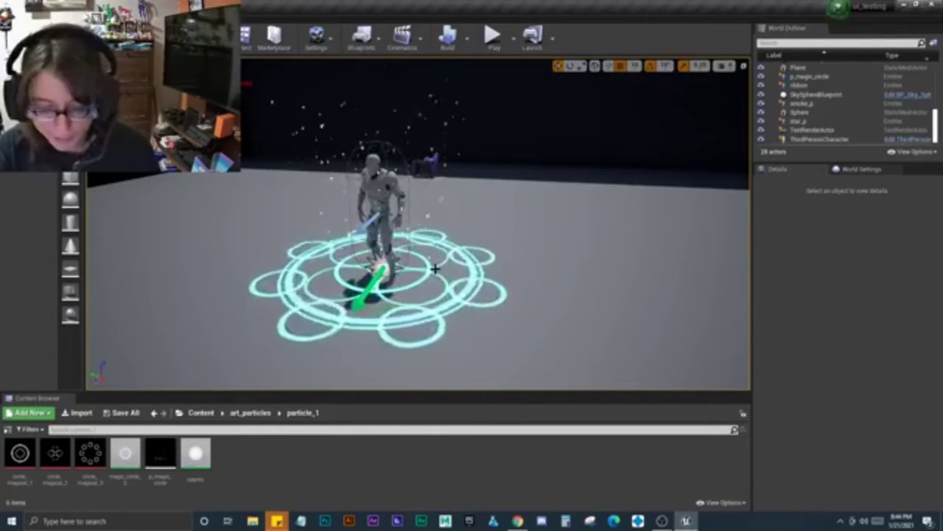
right_click_drag(440, 273, 391, 295)
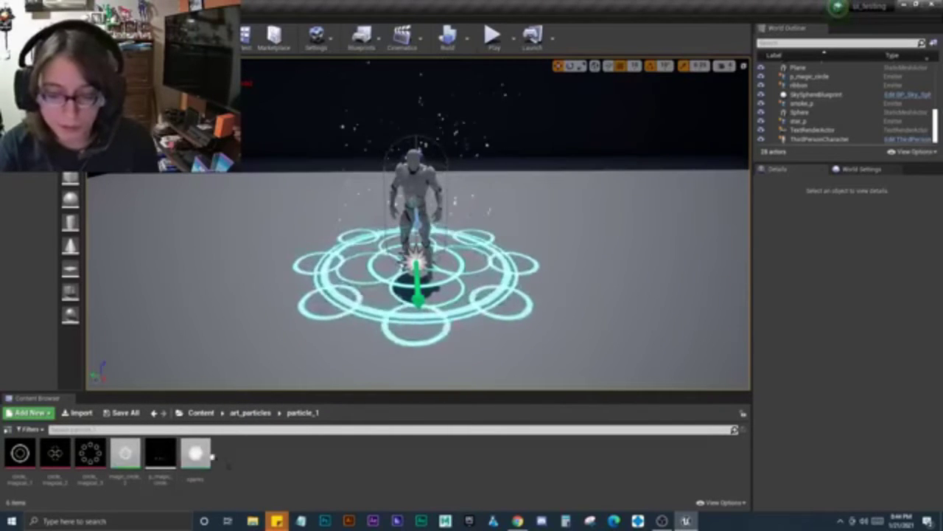
double_click(126, 452)
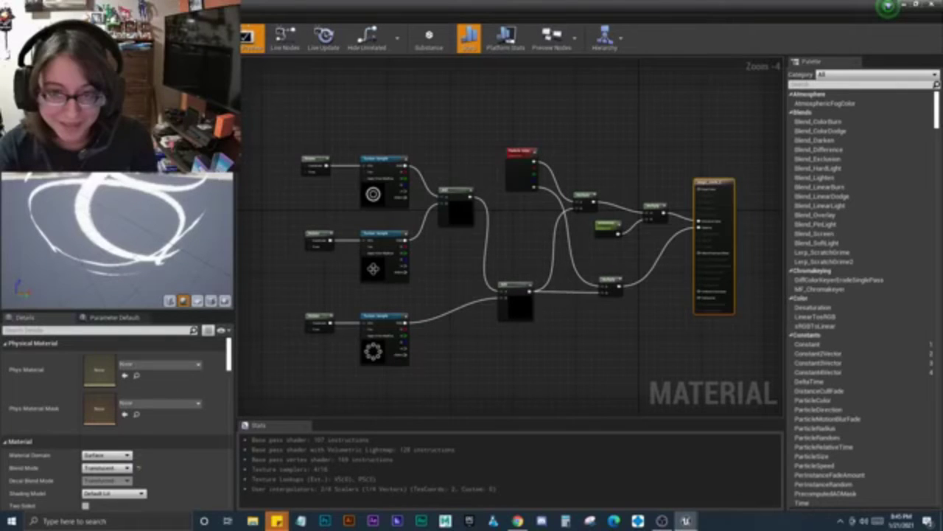
scroll(370, 307, "up", 2)
mouse_move(324, 149)
right_mouse_down()
mouse_move(385, 174)
mouse_move(380, 160)
right_mouse_up()
scroll(361, 236, "up", 1)
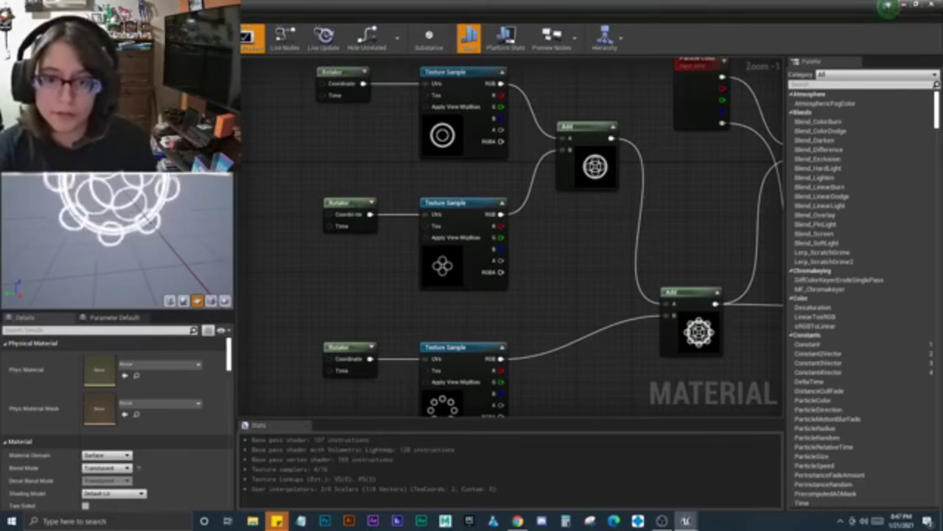
left_click(341, 82)
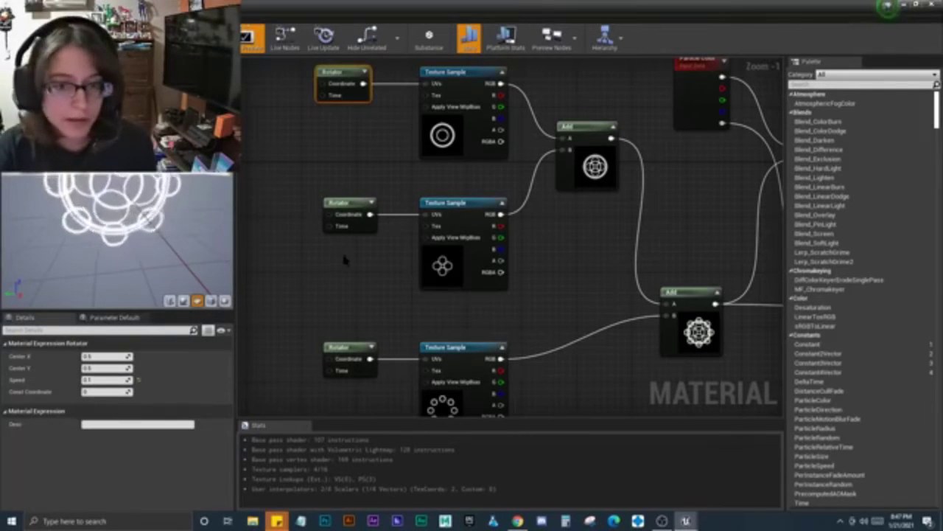
left_click(345, 213)
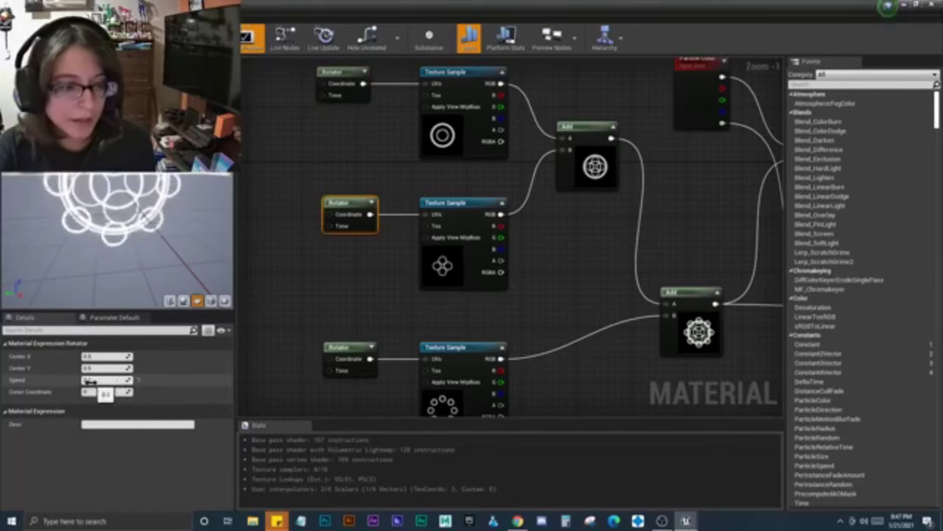
left_click(345, 358)
left_click(524, 260)
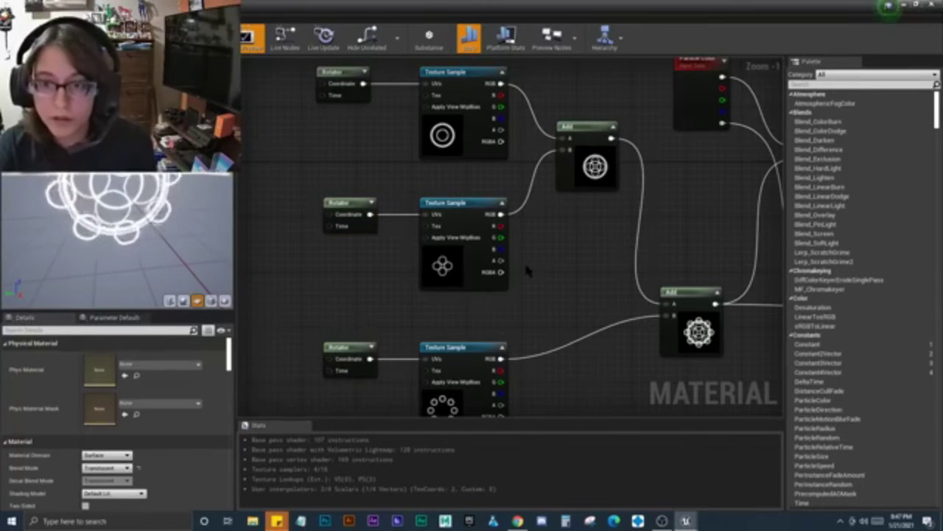
scroll(524, 260, "down", 1)
right_click_drag(546, 250, 430, 235)
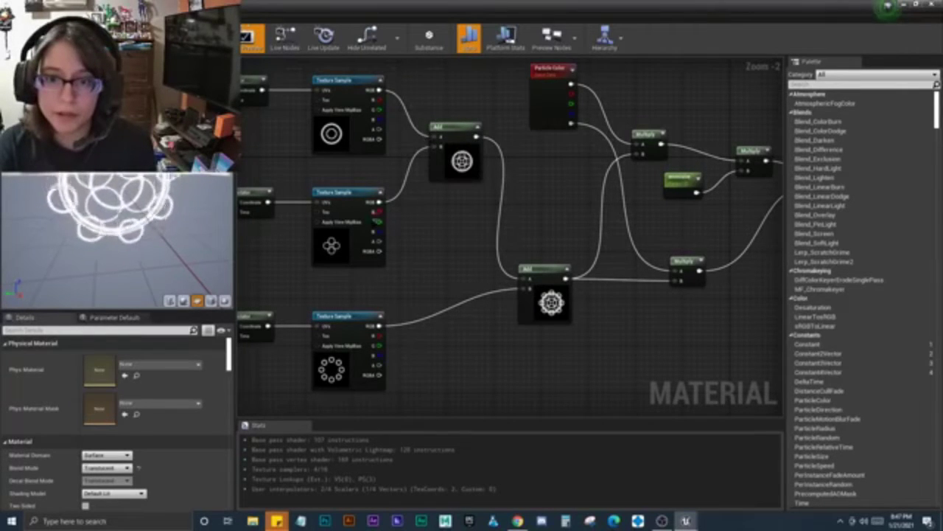
right_click_drag(472, 258, 421, 227)
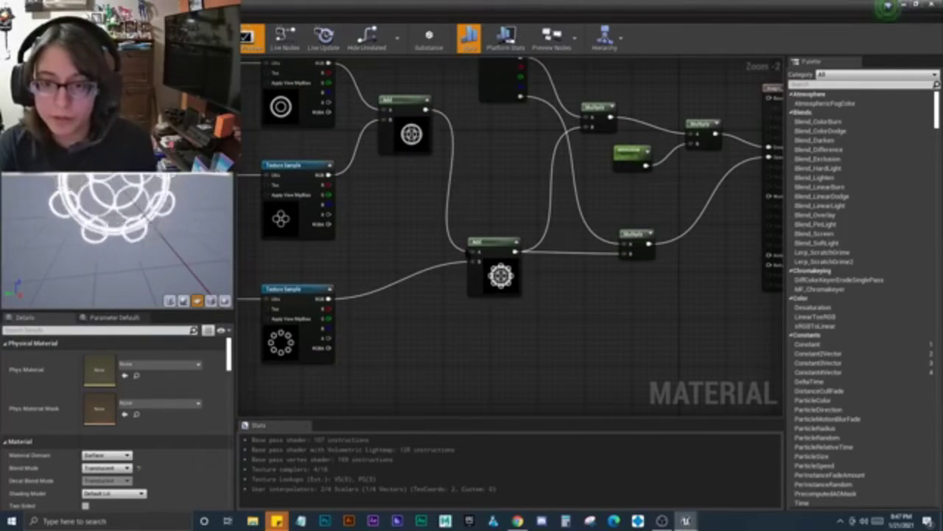
key("Home")
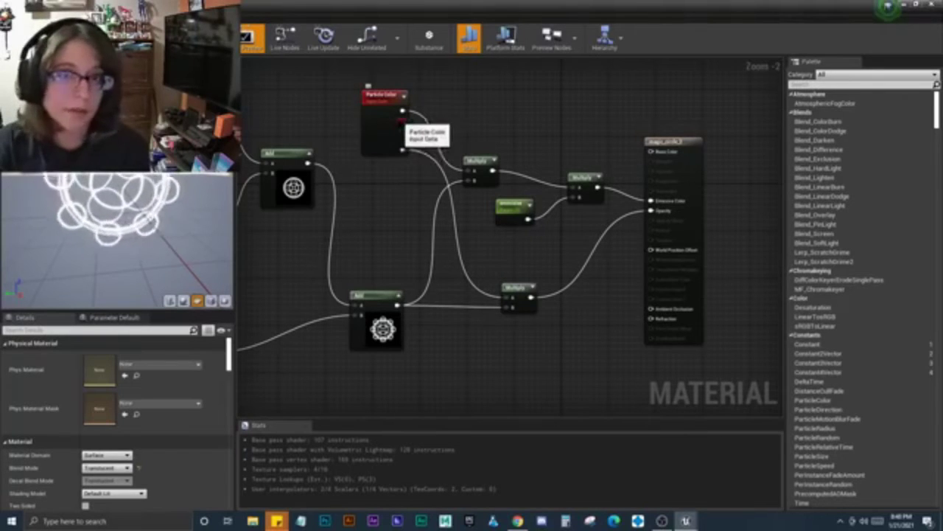
right_click_drag(501, 136, 450, 142)
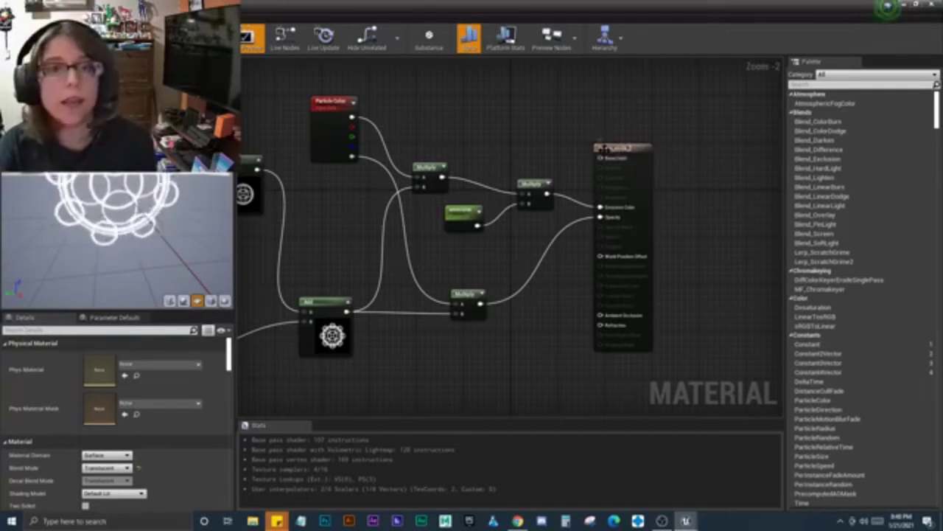
right_click_drag(525, 171, 599, 165)
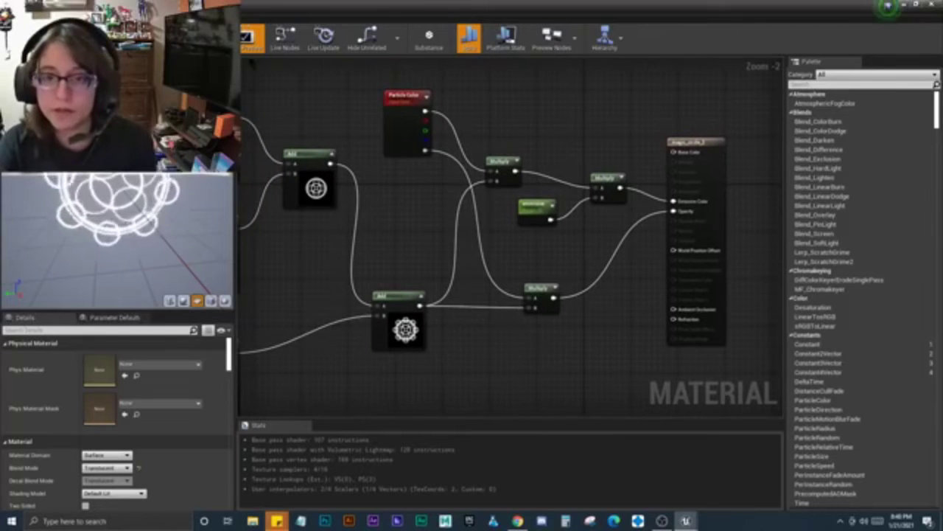
scroll(430, 237, "down", 1)
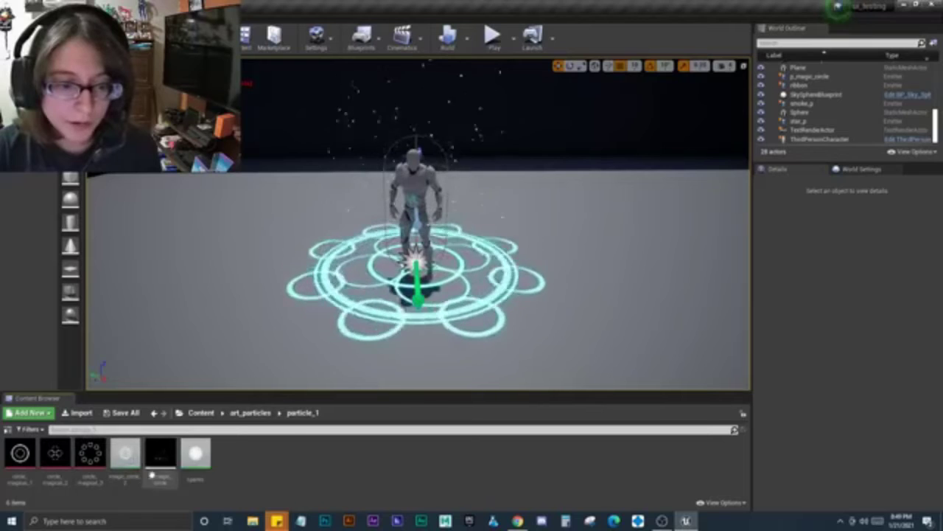
Open p_magic_circle in Cascade beside the level, with the Emitters panel shifted right
double_click(161, 451)
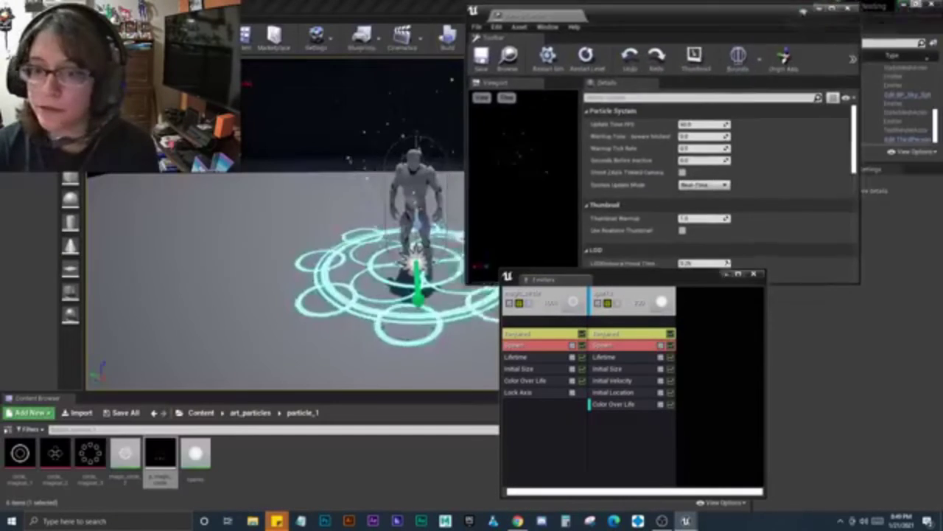
left_click(916, 5)
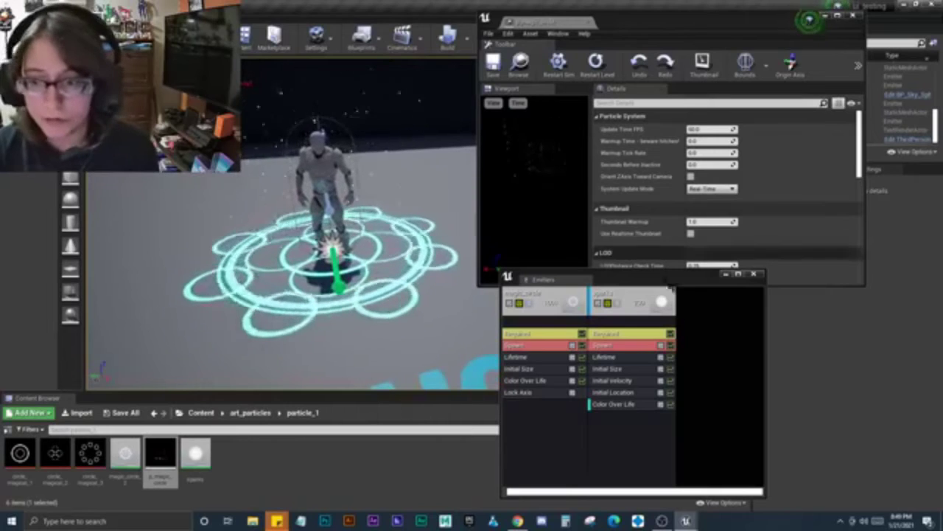
left_click_drag(680, 278, 726, 281)
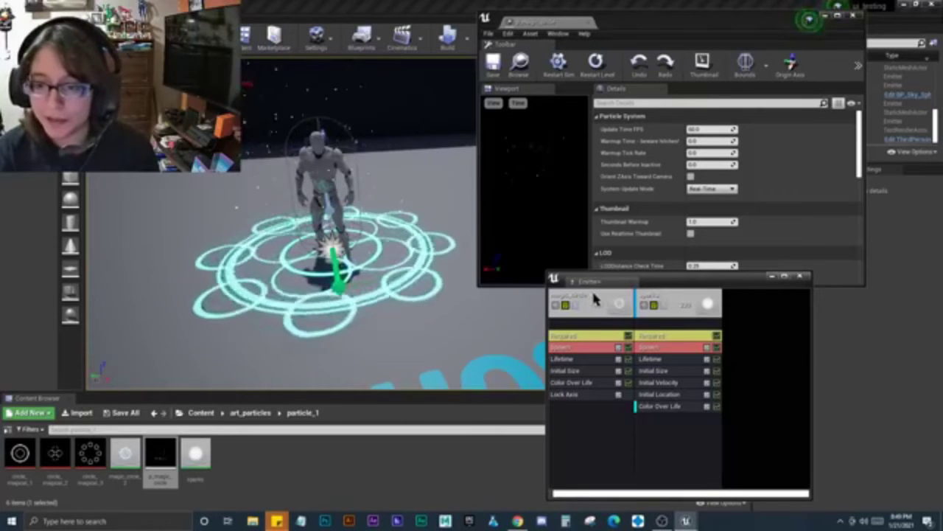
Set magic_circle_2 as the material of the magic_circle emitter's Required module
left_click(586, 297)
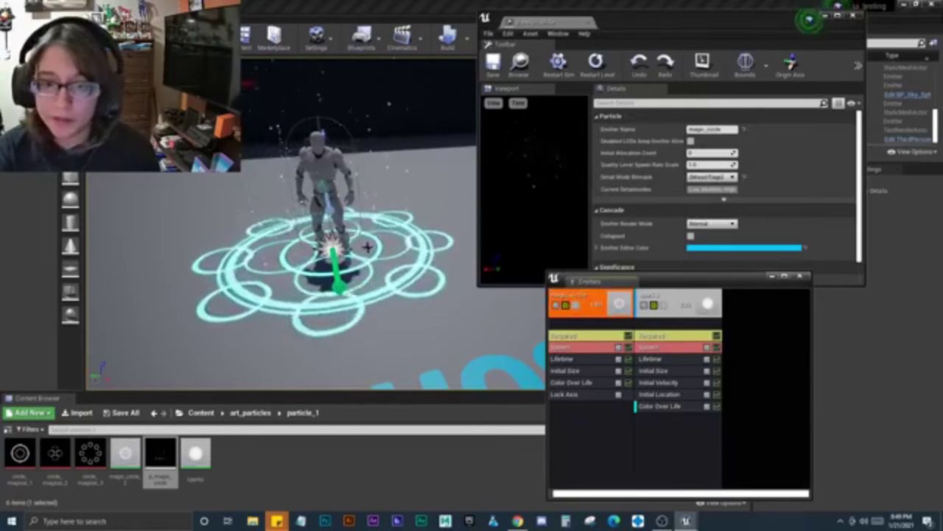
left_click(672, 300)
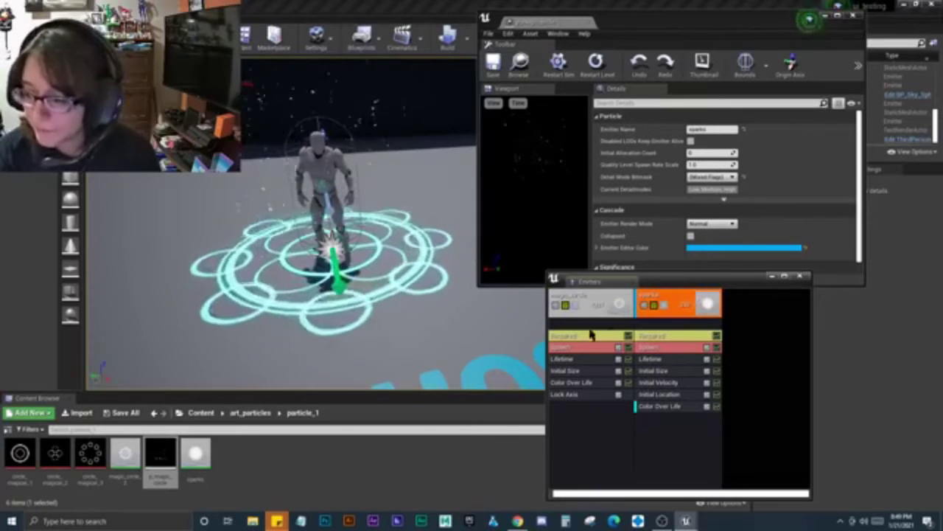
left_click(596, 303)
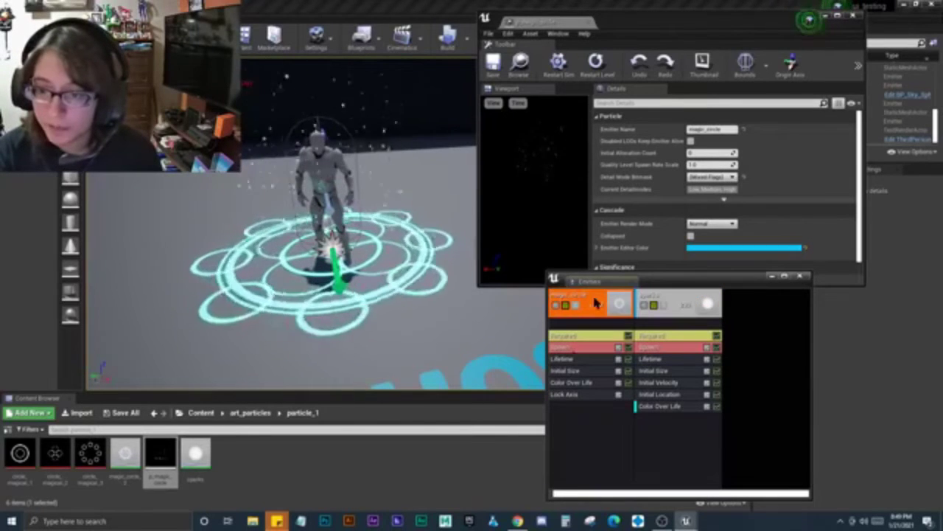
left_click(565, 338)
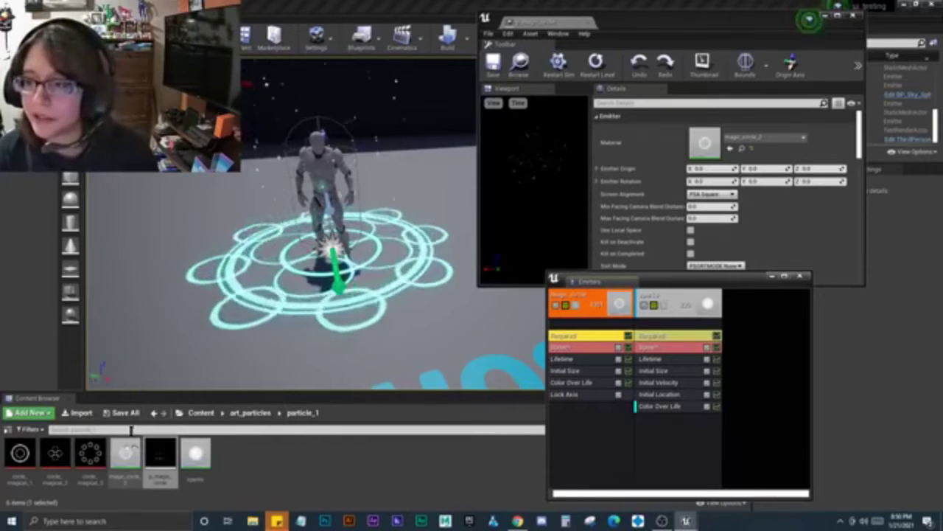
left_click_drag(127, 450, 704, 145)
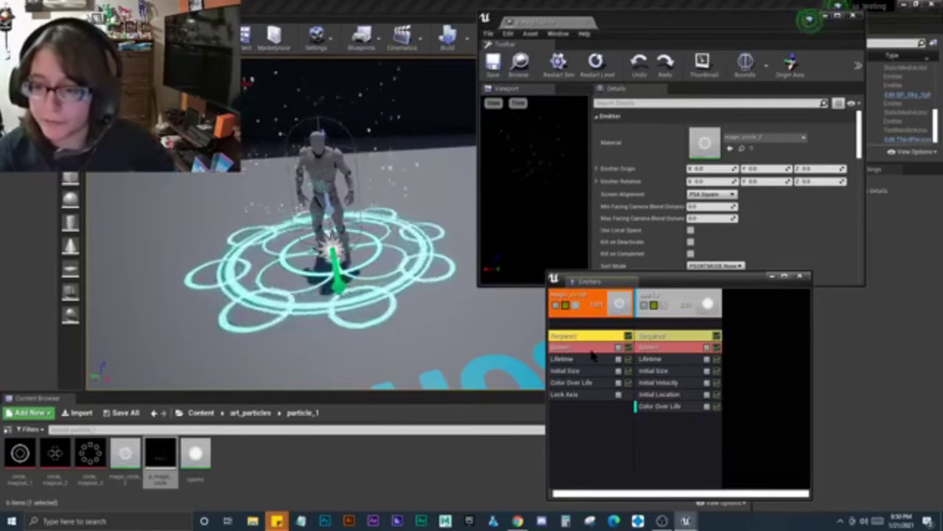
Review the magic_circle emitter's Spawn, Lifetime and constant 500 Initial Size settings
left_click(591, 349)
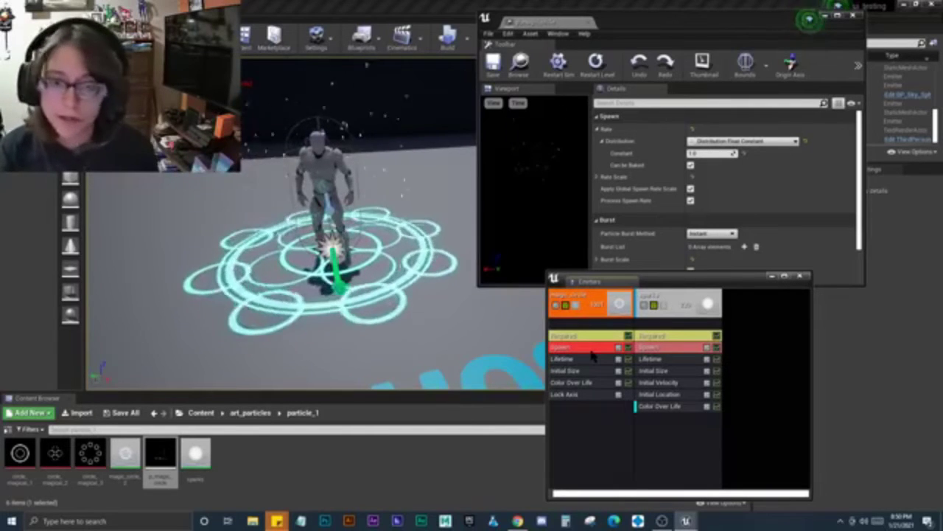
left_click(598, 360)
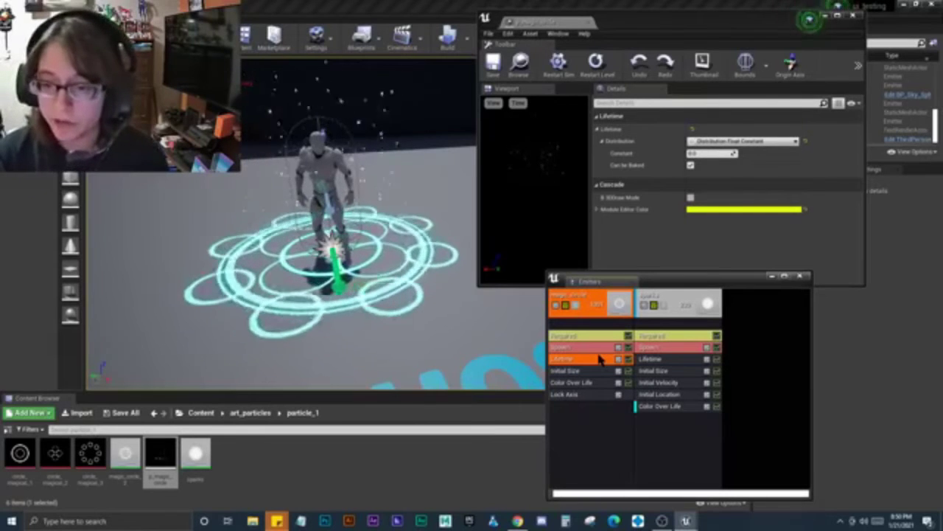
left_click(590, 371)
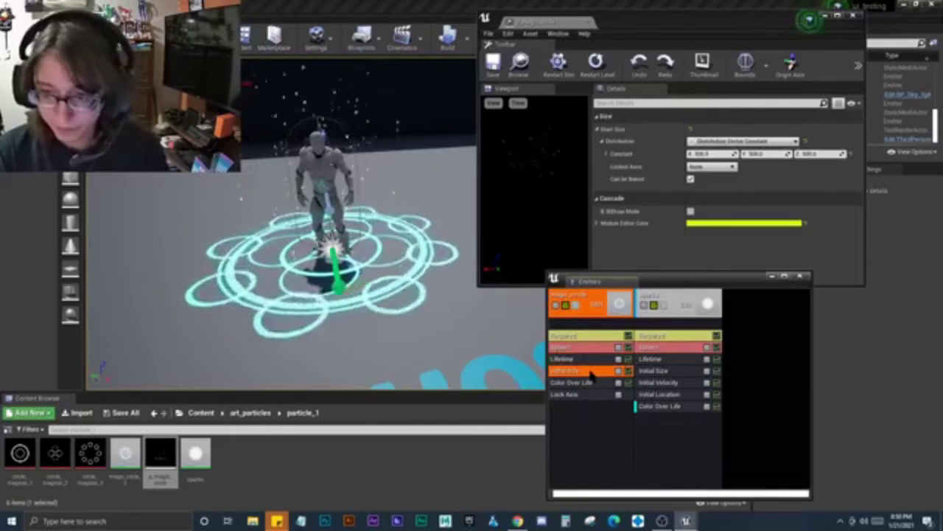
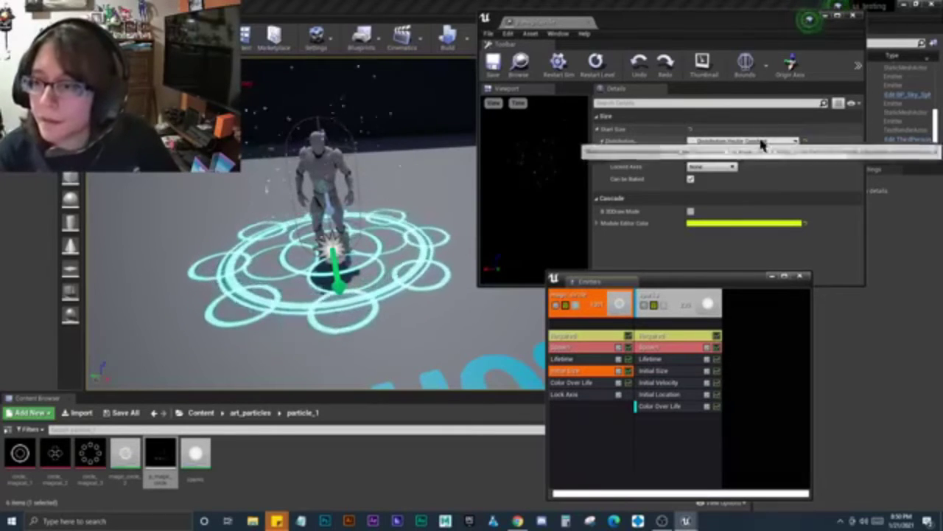
Inspect magic_circle's Initial Size distribution, Color Over Life and Lock Axis (Z), then its emitter properties
left_click(739, 141)
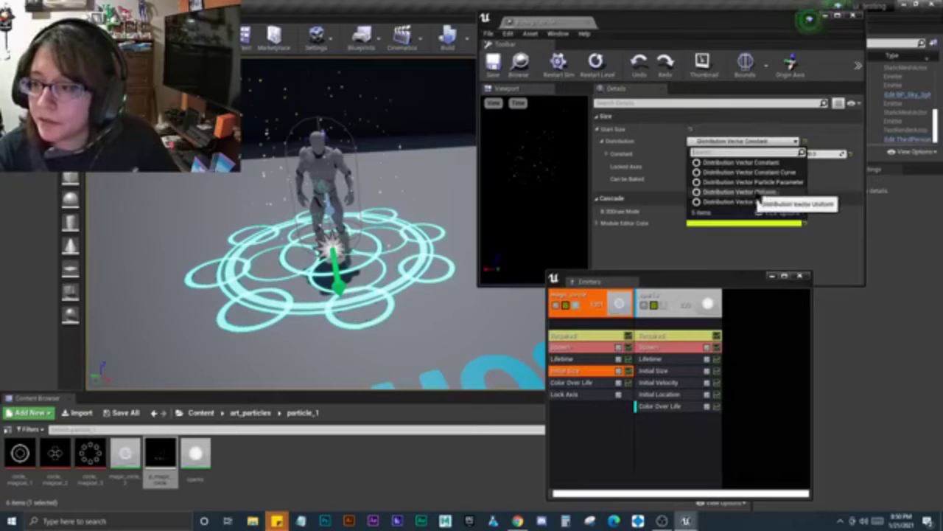
left_click(780, 144)
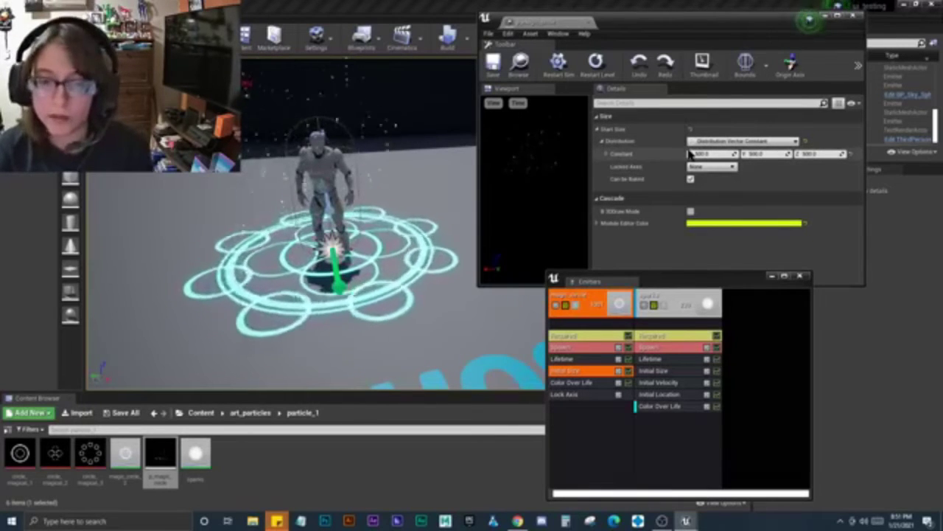
left_click(594, 385)
scroll(641, 230, "down", 1)
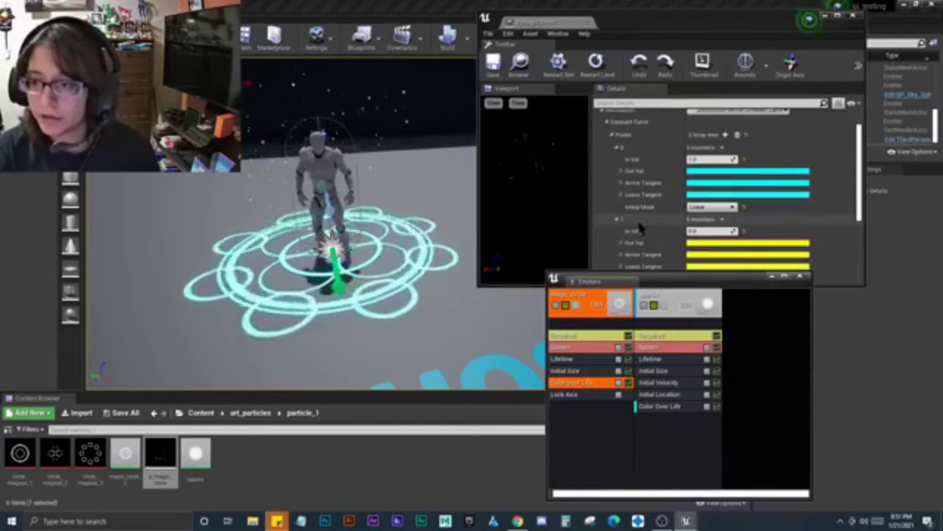
scroll(643, 229, "down", 1)
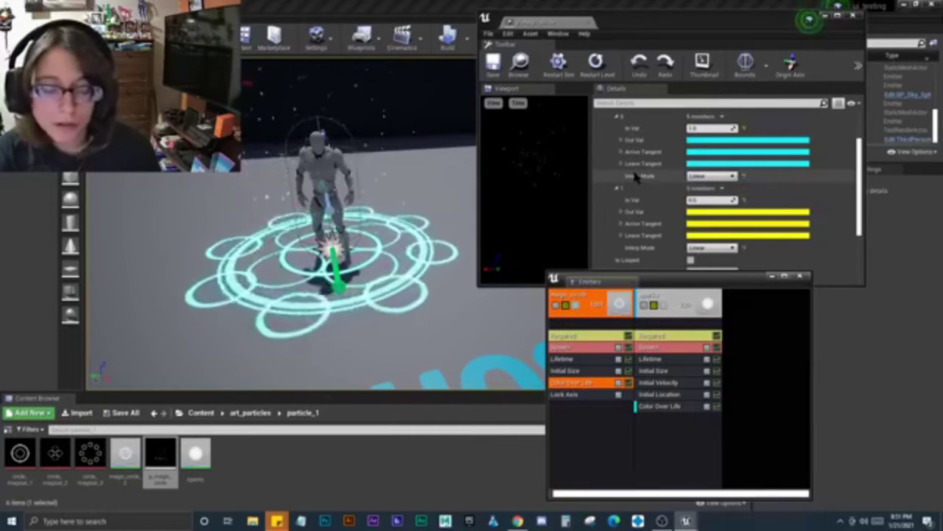
left_click(578, 396)
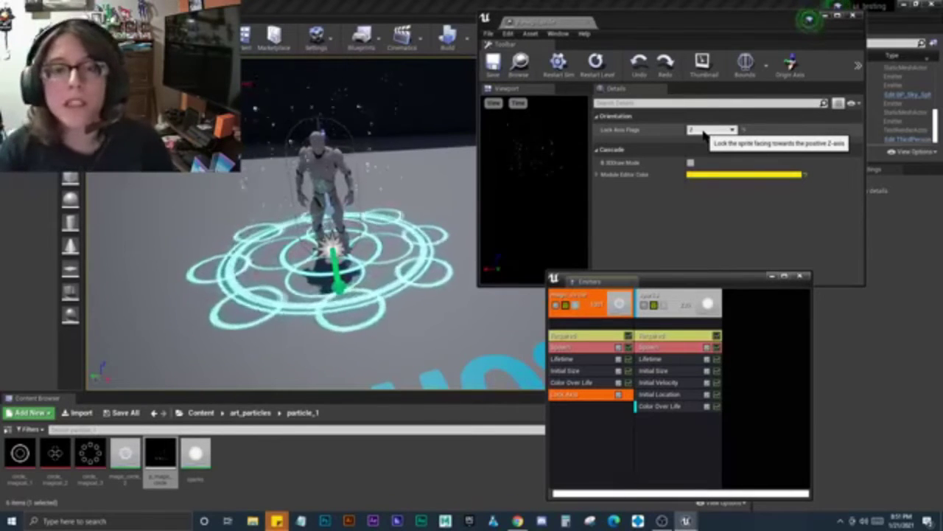
left_click(601, 405)
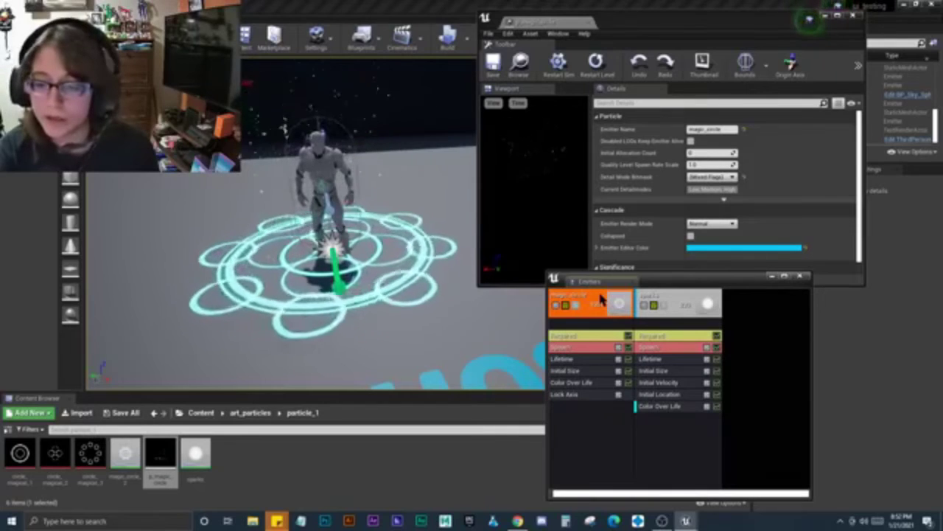
Select the sparks emitter and review its Required, Spawn, Lifetime and Initial Size modules
left_click(669, 302)
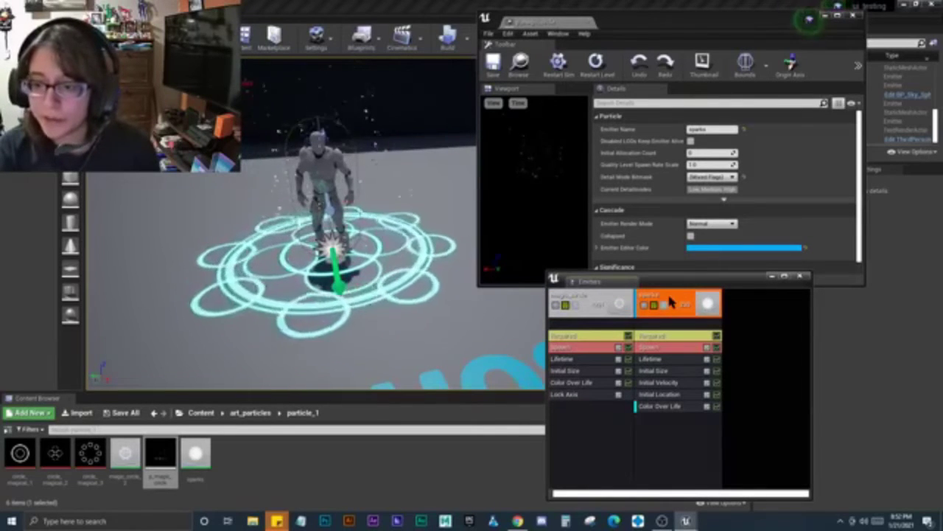
mouse_move(351, 238)
right_mouse_down()
mouse_move(336, 282)
mouse_move(344, 278)
right_mouse_up()
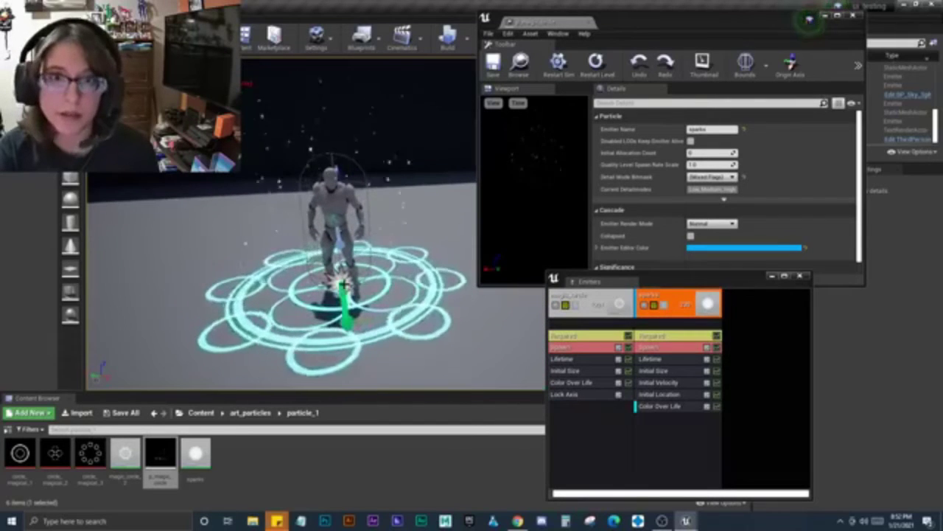
left_click(670, 336)
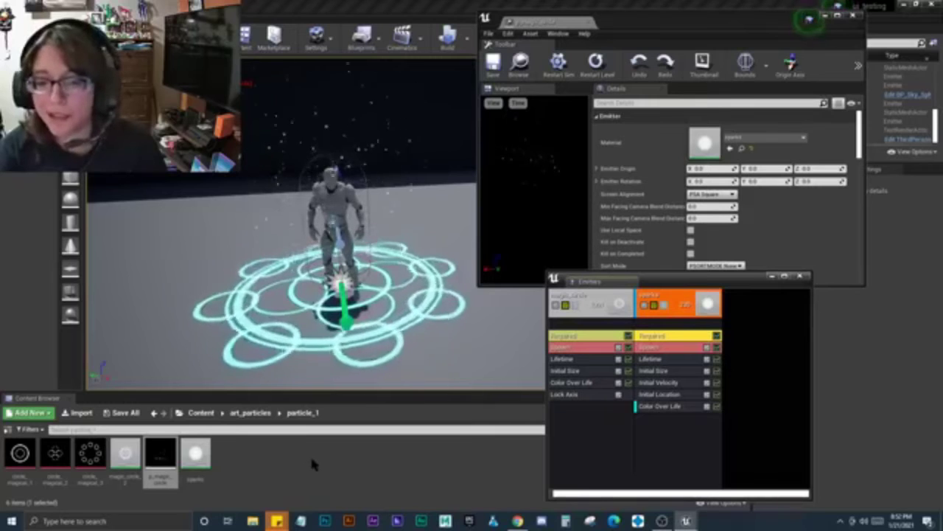
left_click(673, 348)
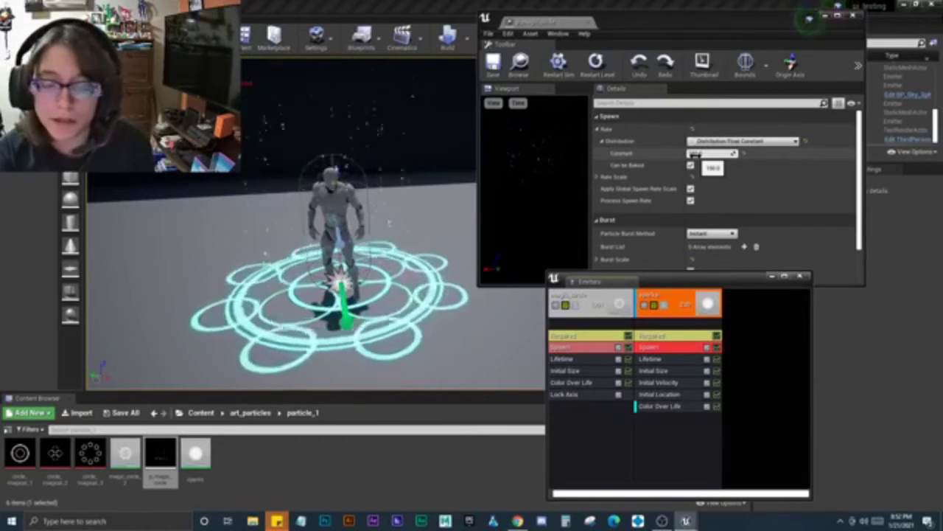
left_click(667, 359)
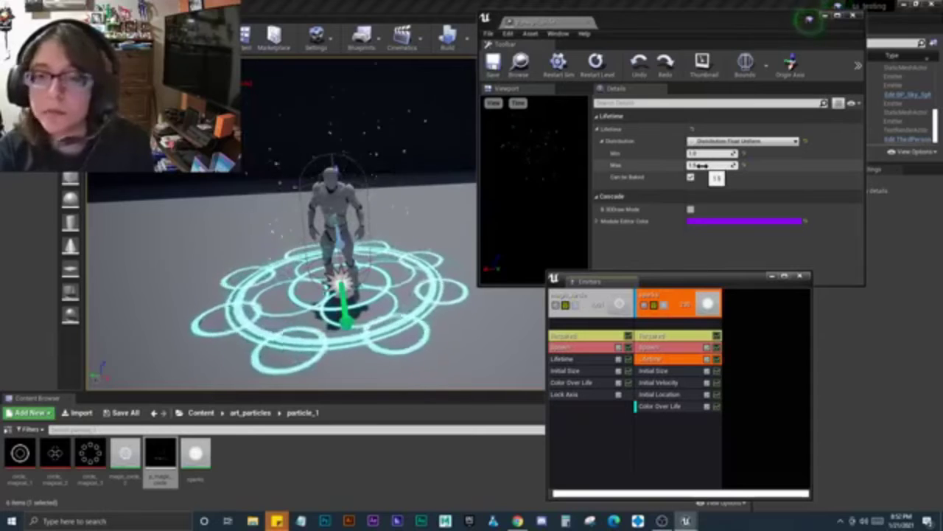
left_click(663, 371)
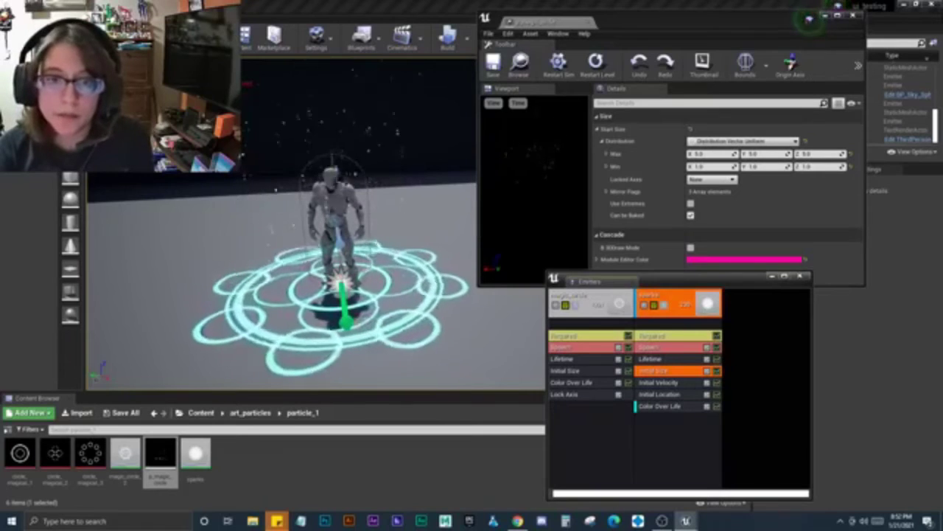
left_click(692, 168)
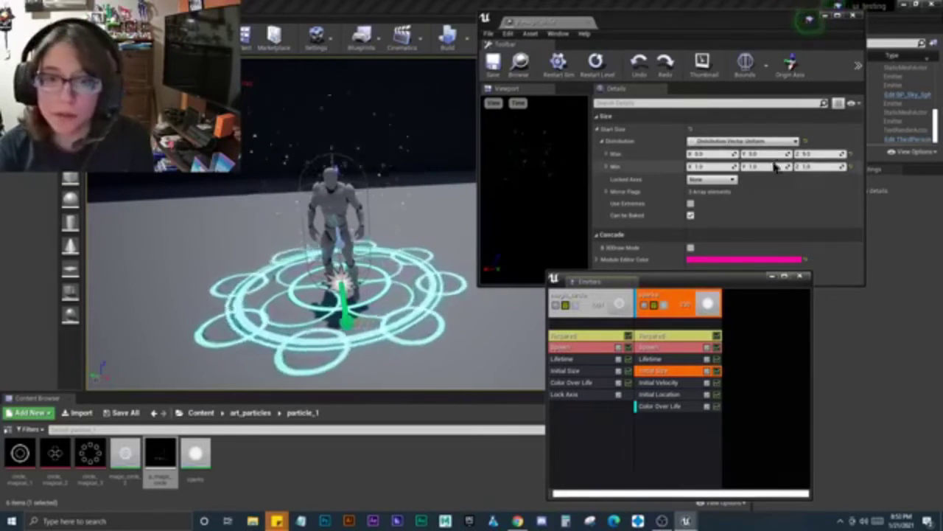
Check the sparks Initial Velocity, Initial Location and Color Over Life, then close Cascade
left_click(660, 382)
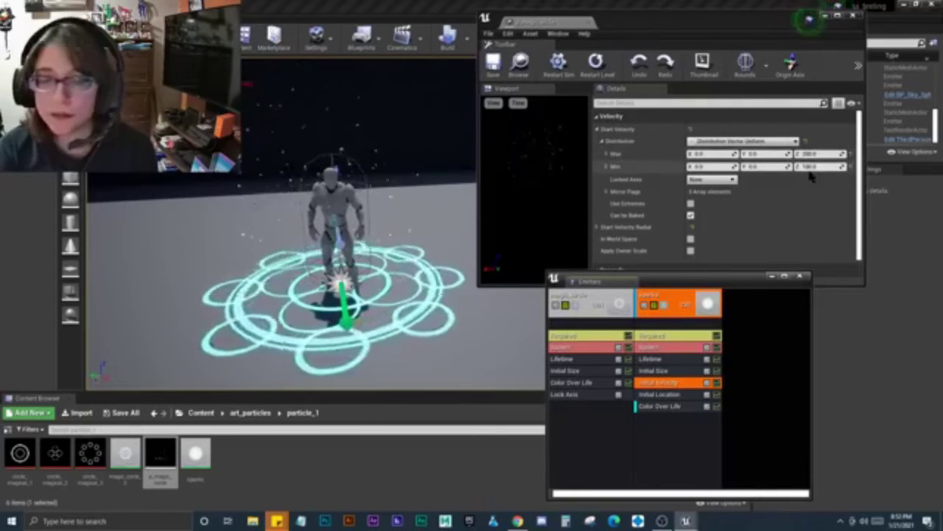
left_click(661, 396)
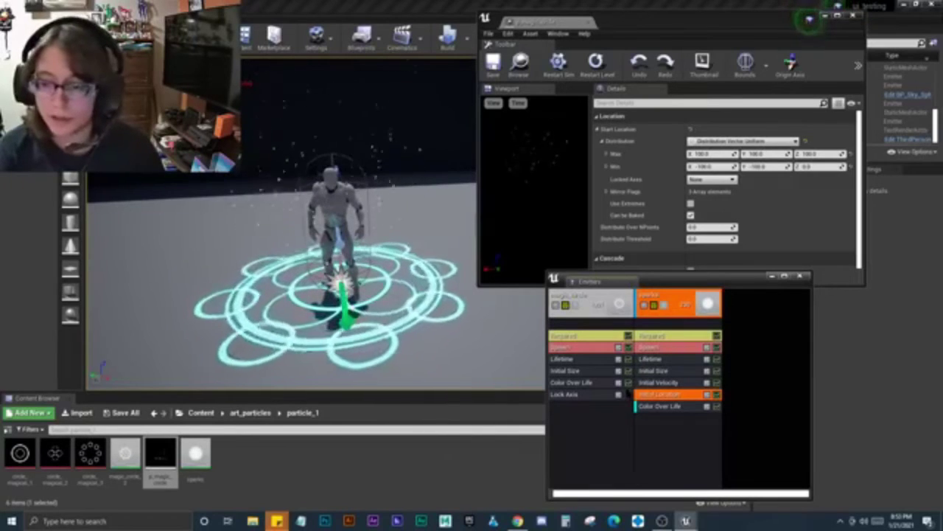
left_click(670, 412)
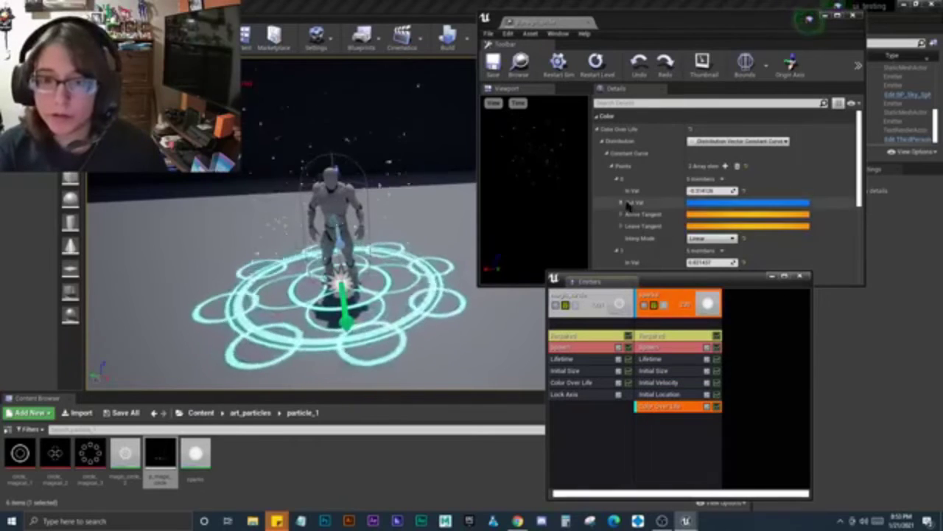
mouse_move(413, 222)
right_mouse_down()
mouse_move(412, 192)
mouse_move(369, 192)
right_mouse_up()
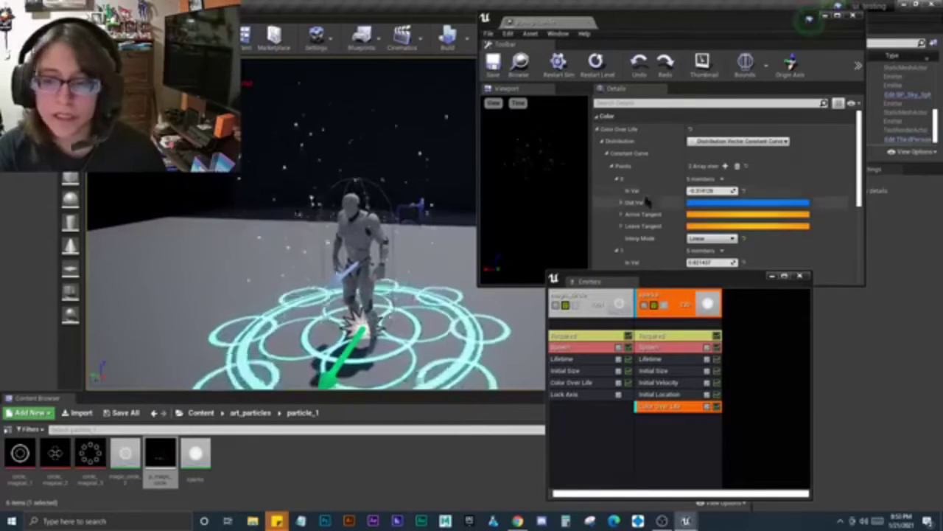
scroll(734, 146, "down", 3)
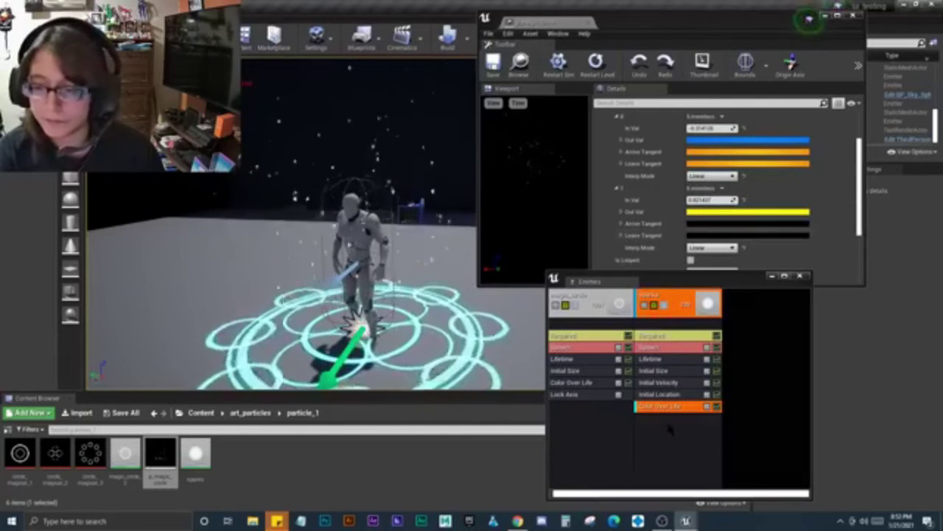
left_click(678, 443)
scroll(404, 315, "down", 3)
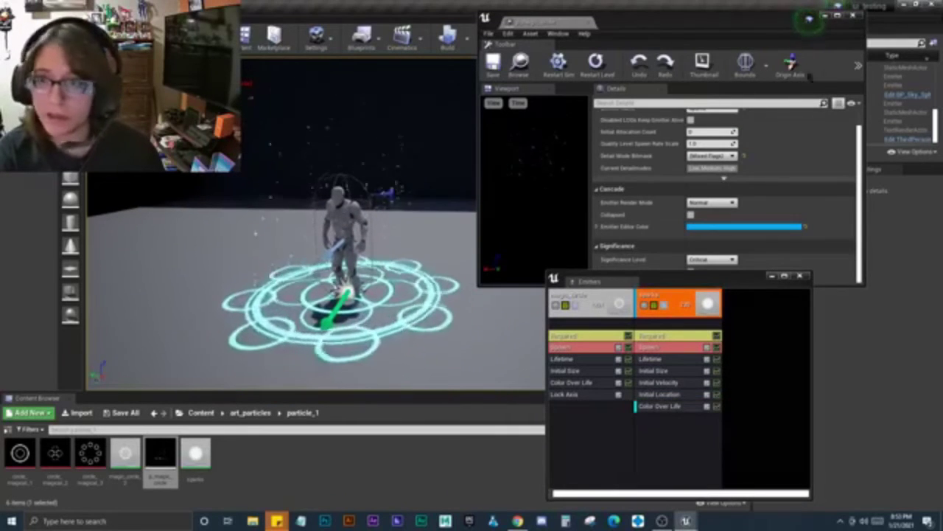
left_click(855, 15)
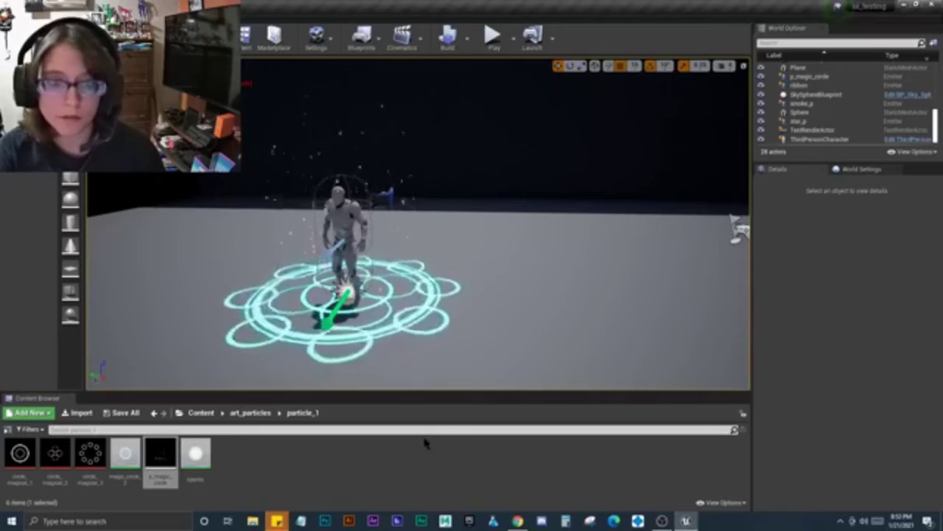
Clear the asset selection and run Play In Editor, swinging the camera around the magic circle
left_click(442, 472)
left_click(494, 38)
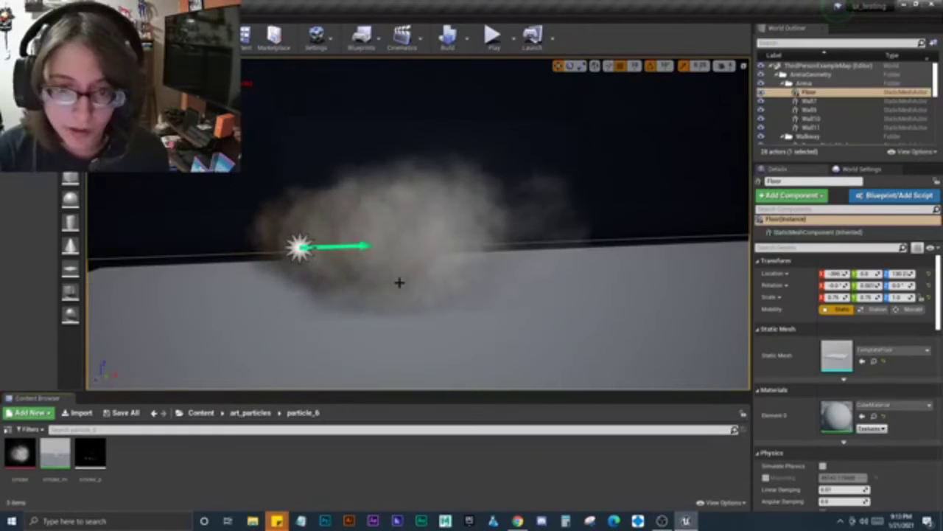
mouse_move(399, 282)
right_mouse_down()
mouse_move(383, 278)
mouse_move(428, 274)
mouse_move(413, 279)
right_mouse_up()
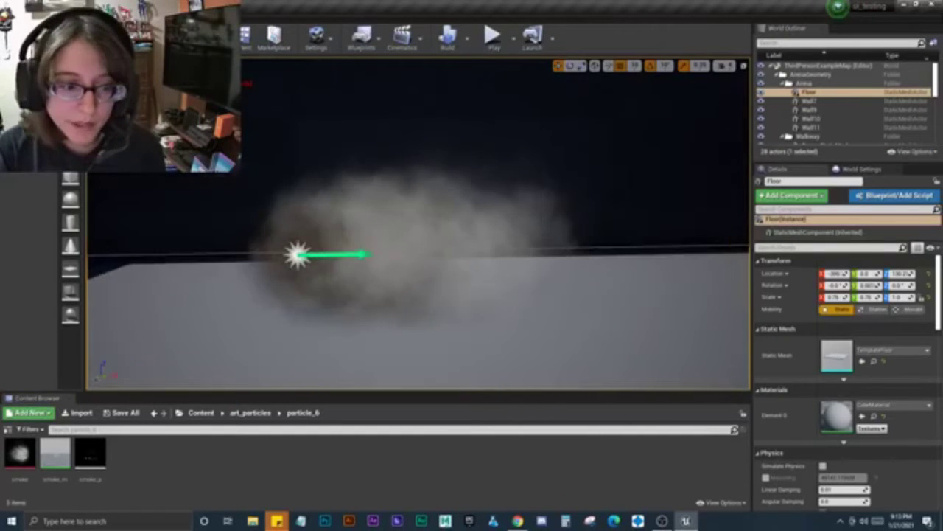
View the particle_6 smoke texture, a soft white cloud puff, in the Texture Editor
right_click(363, 169)
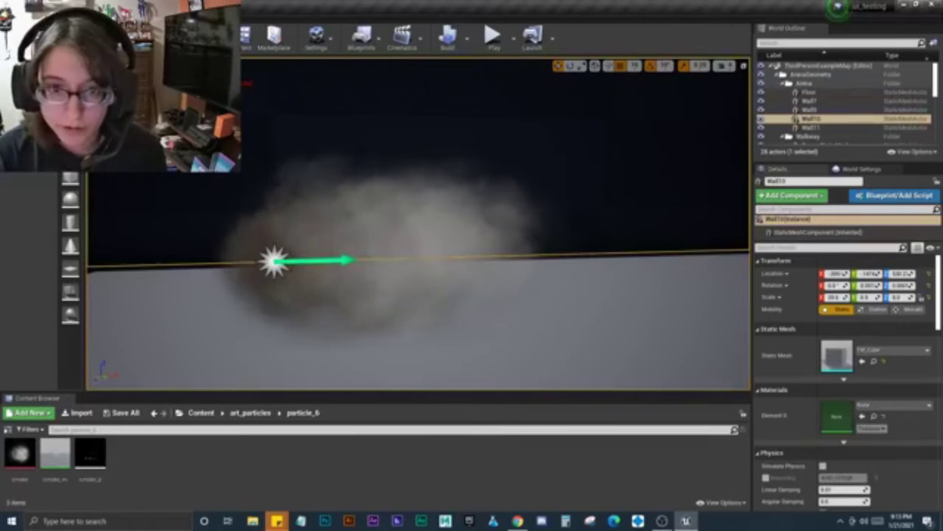
mouse_move(363, 169)
right_mouse_down()
mouse_move(363, 153)
mouse_move(354, 192)
right_mouse_up()
left_click(354, 147)
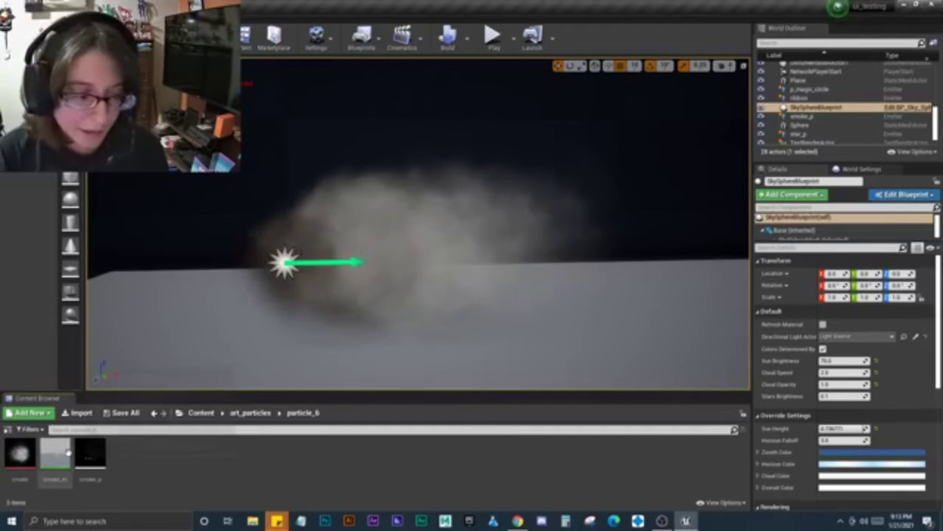
mouse_move(59, 452)
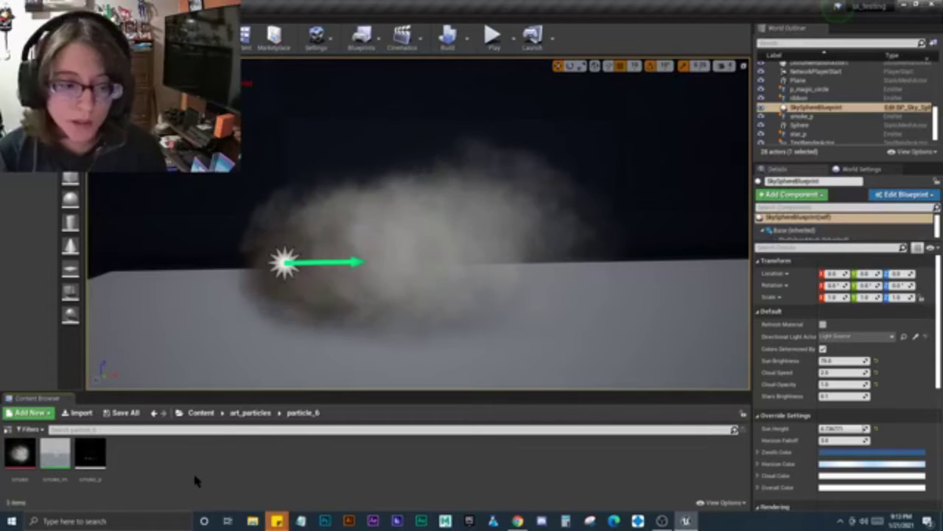
double_click(22, 451)
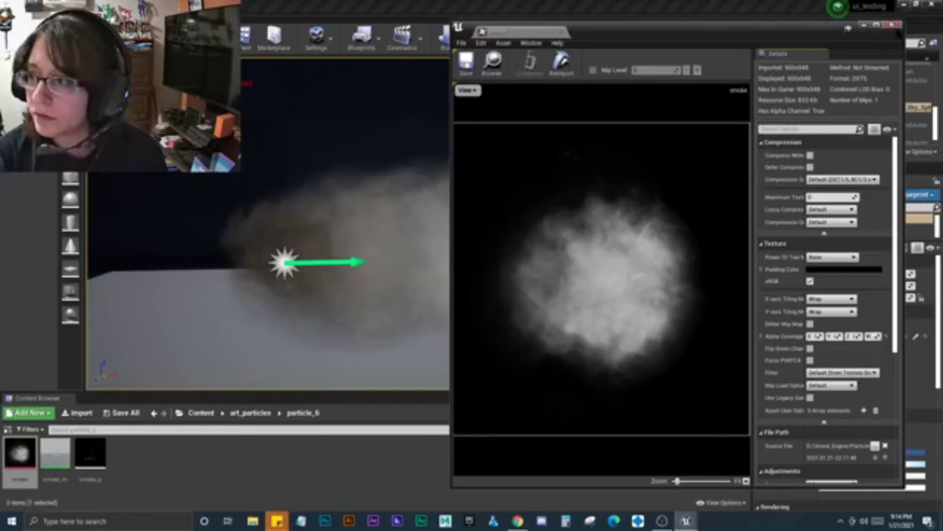
Return to the main editor and select, then deselect, the smoke_m material in particle_6
left_click(223, 456)
left_click(54, 458)
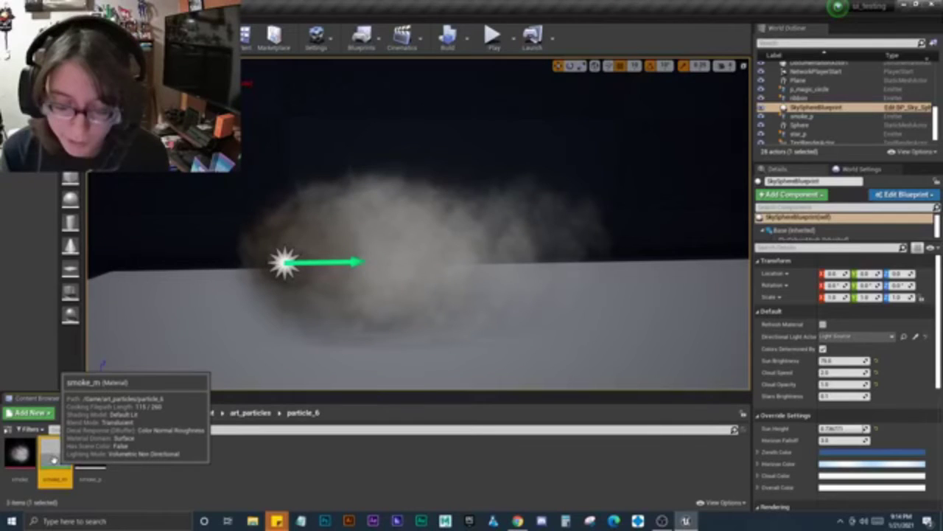
left_click(225, 465)
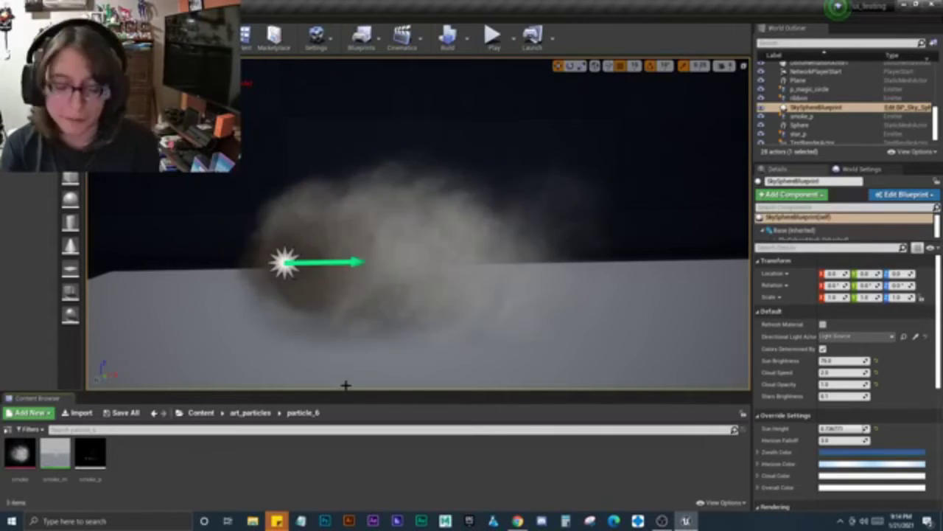
Open smoke_p in Cascade and review its Required, Spawn and Lifetime modules
double_click(90, 452)
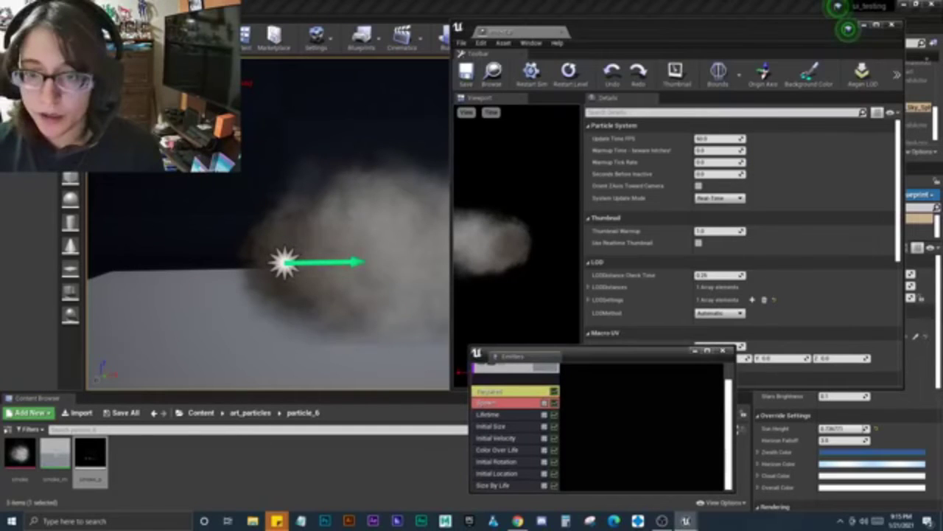
right_click_drag(312, 282, 311, 282)
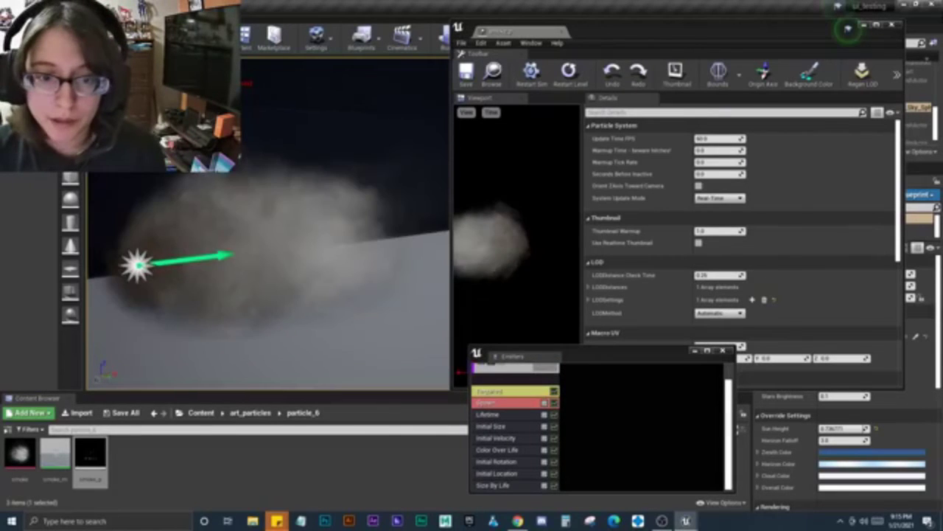
right_click(207, 462)
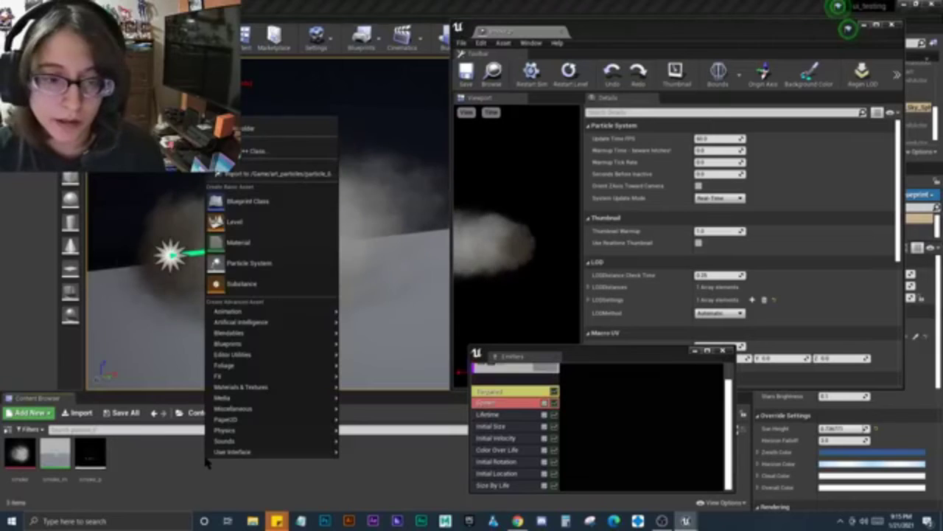
key("Escape")
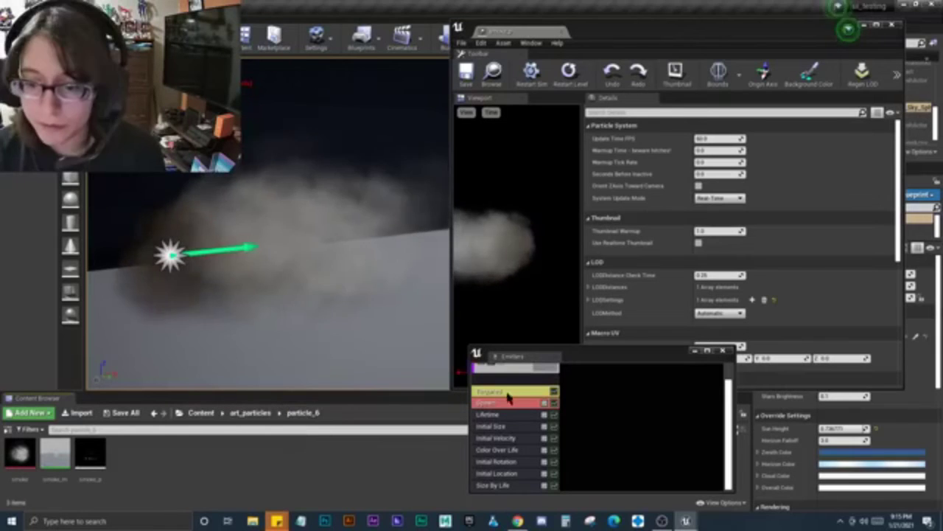
left_click(505, 392)
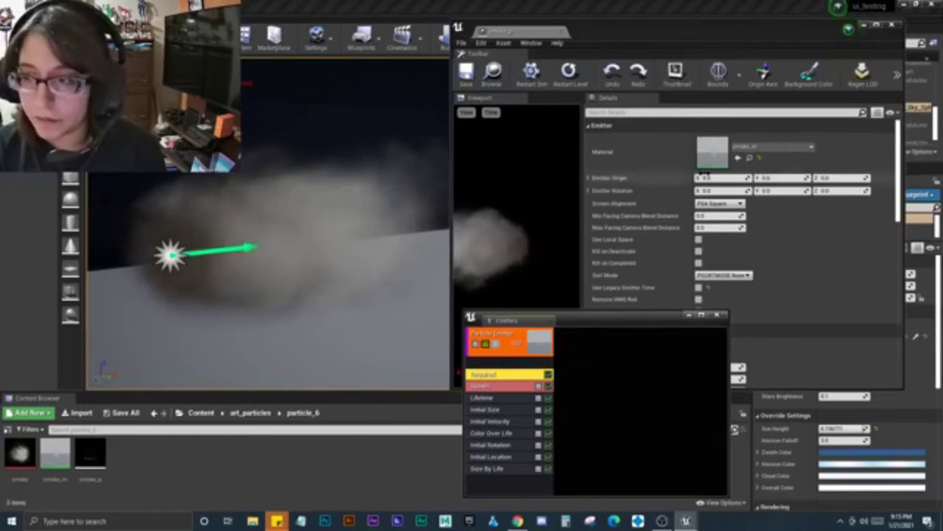
left_click(498, 398)
left_click(488, 386)
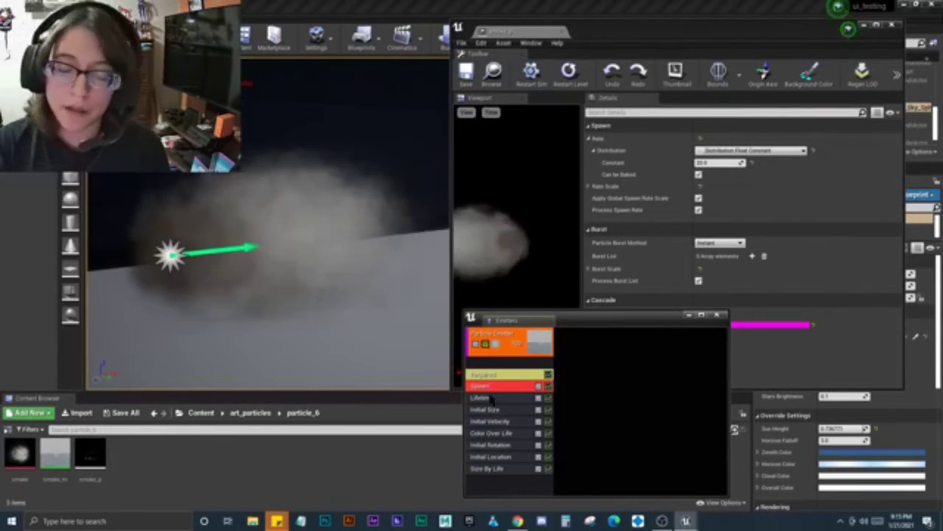
left_click(495, 399)
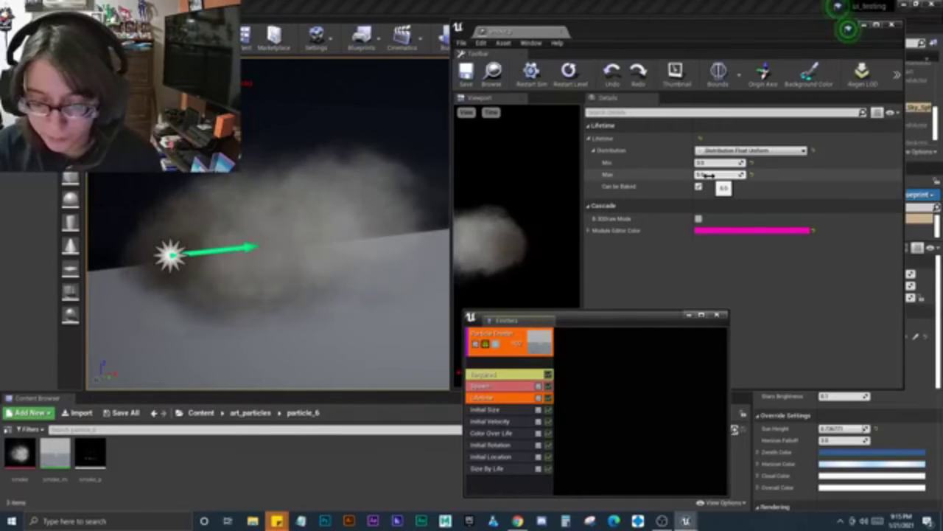
Adjust the smoke Initial Size, entering 5 for max X and 200 for min Y
left_click(488, 409)
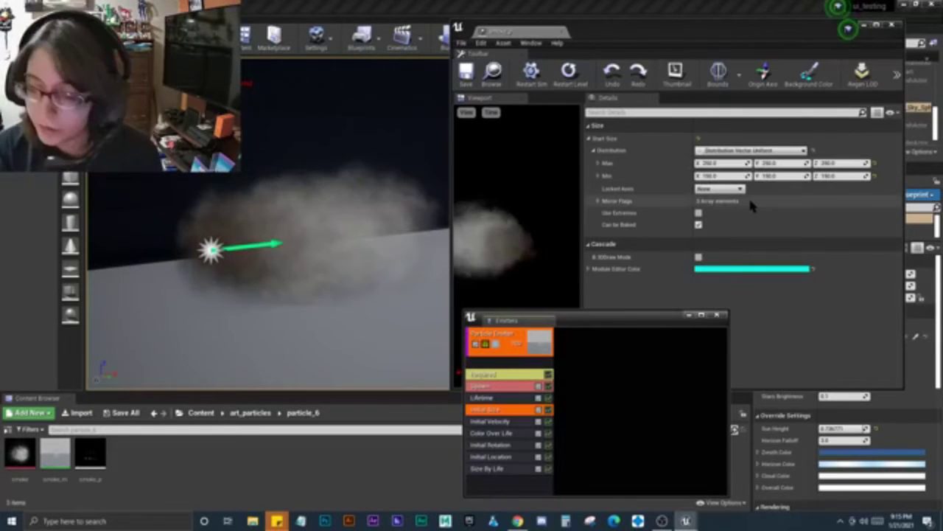
left_click(729, 163)
type("5")
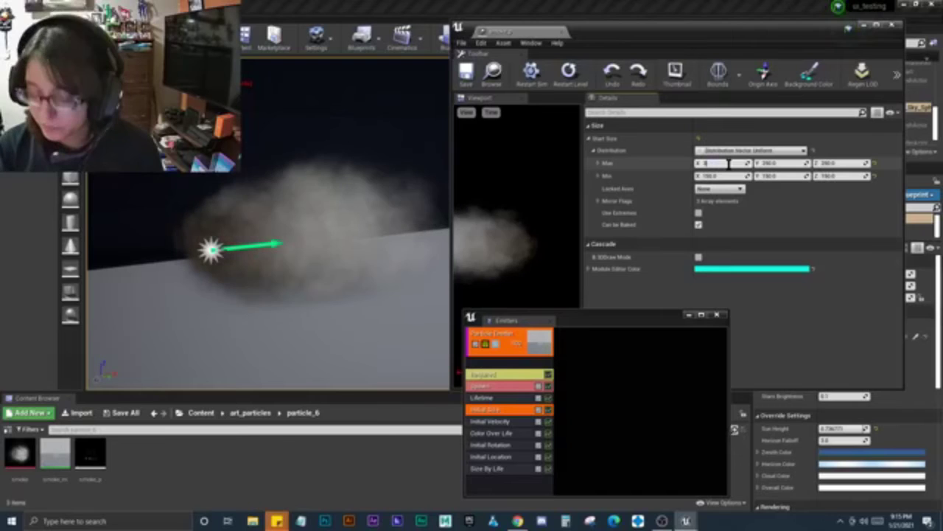
key("Tab")
key("Tab")
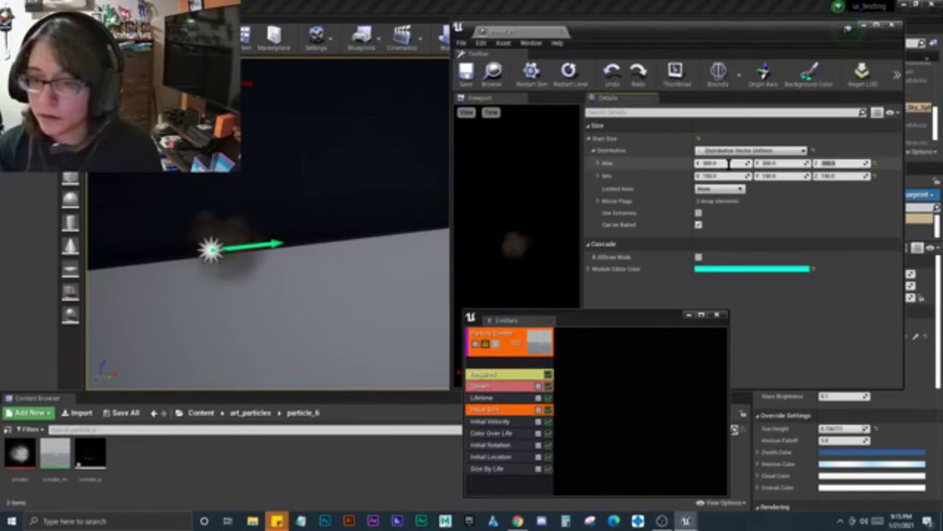
key("Return")
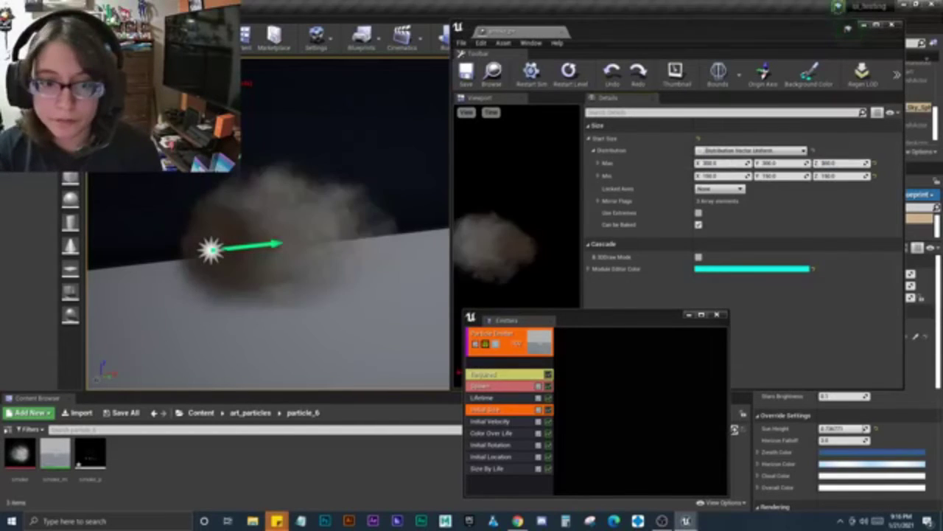
right_click_drag(265, 280, 243, 287)
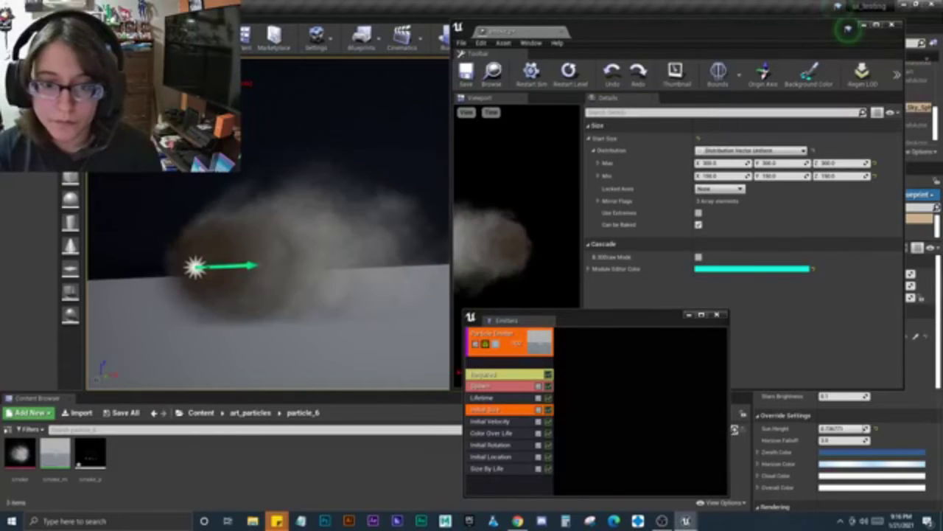
right_click(399, 309)
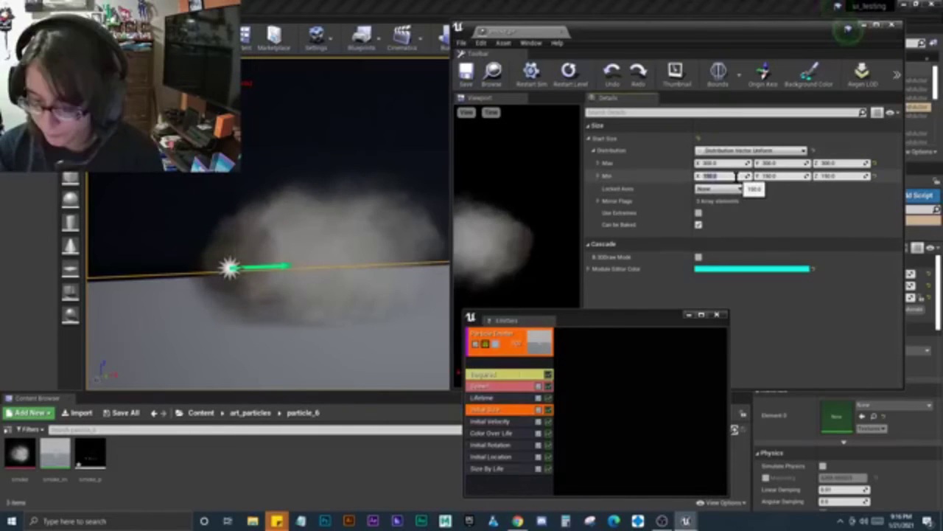
type("200")
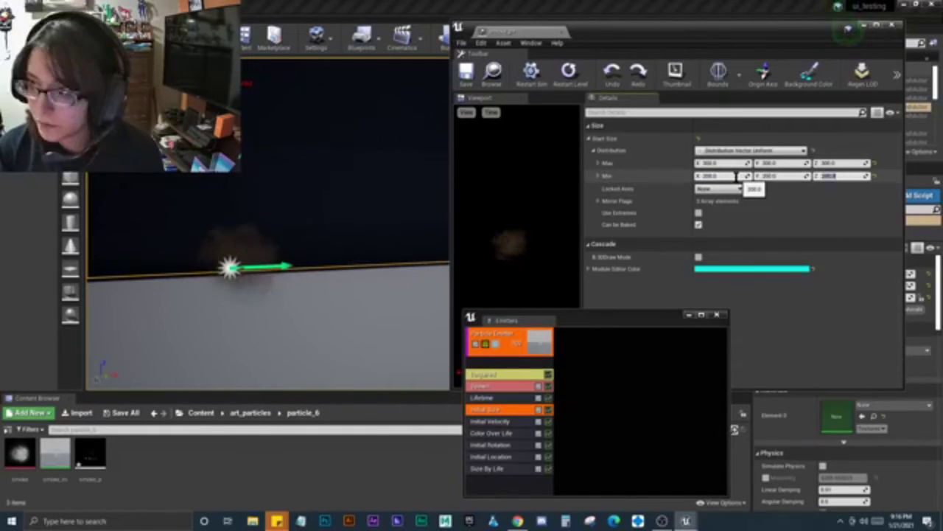
key("Tab")
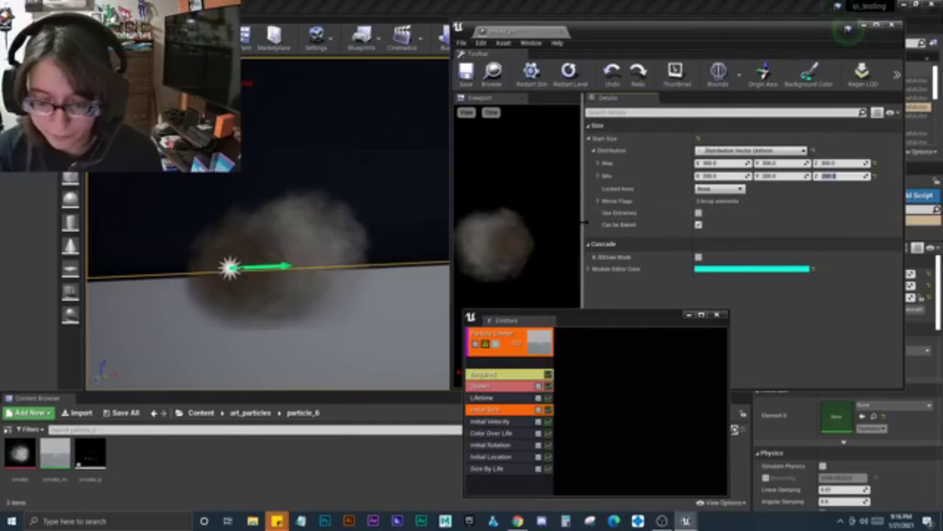
mouse_move(368, 81)
middle_mouse_down()
mouse_move(367, 149)
mouse_move(368, 95)
middle_mouse_up()
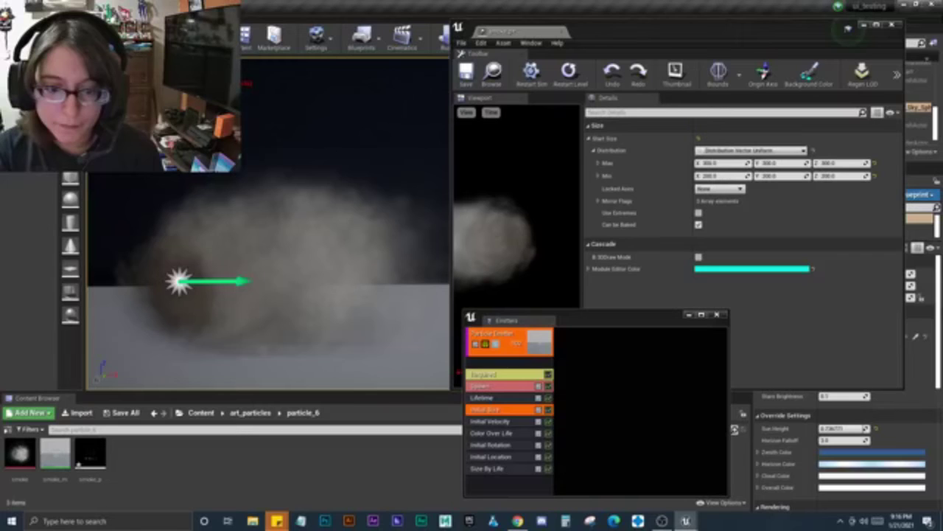
right_click(319, 177)
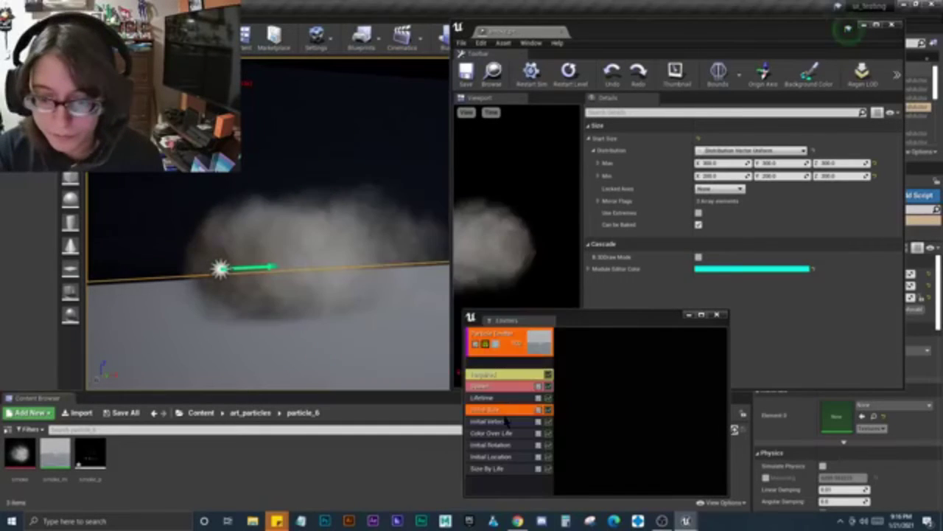
Make the smoke Initial Velocity a constant distribution with X set to 300
left_click(507, 420)
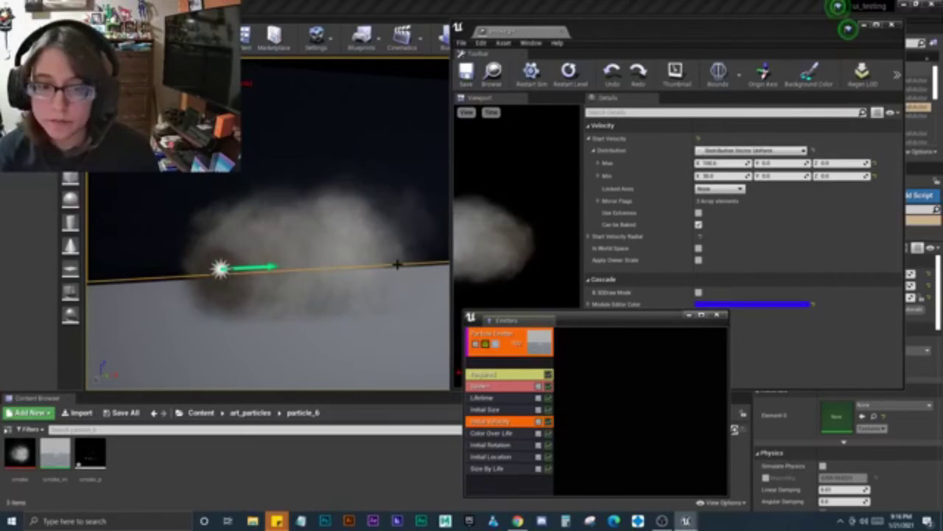
left_click(753, 151)
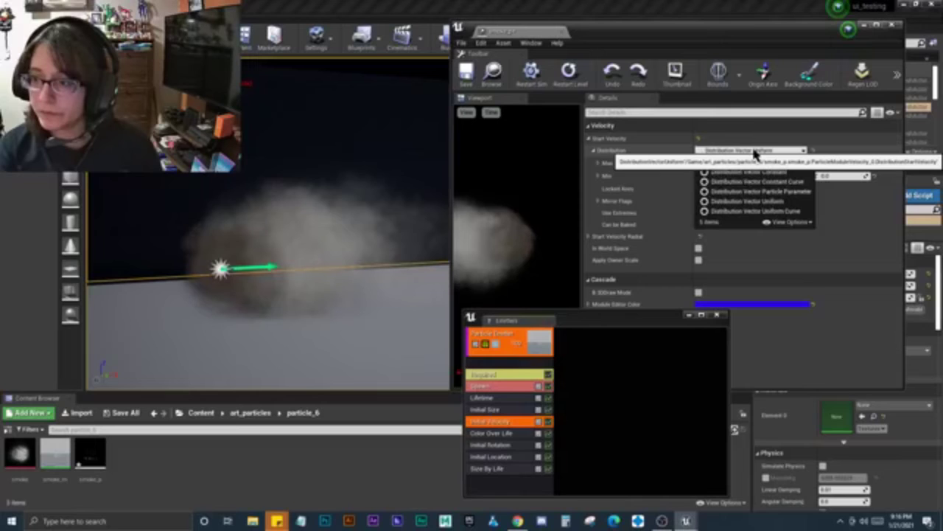
left_click(745, 171)
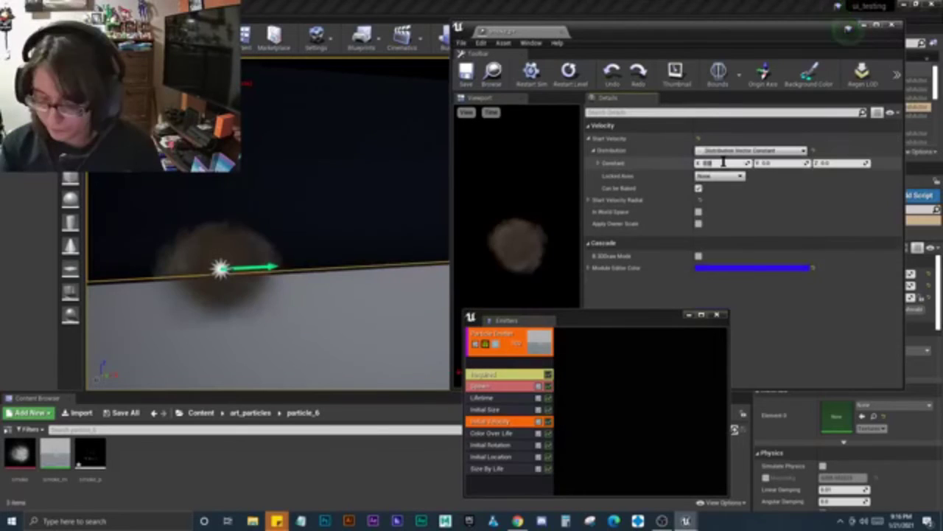
type("300")
key("Return")
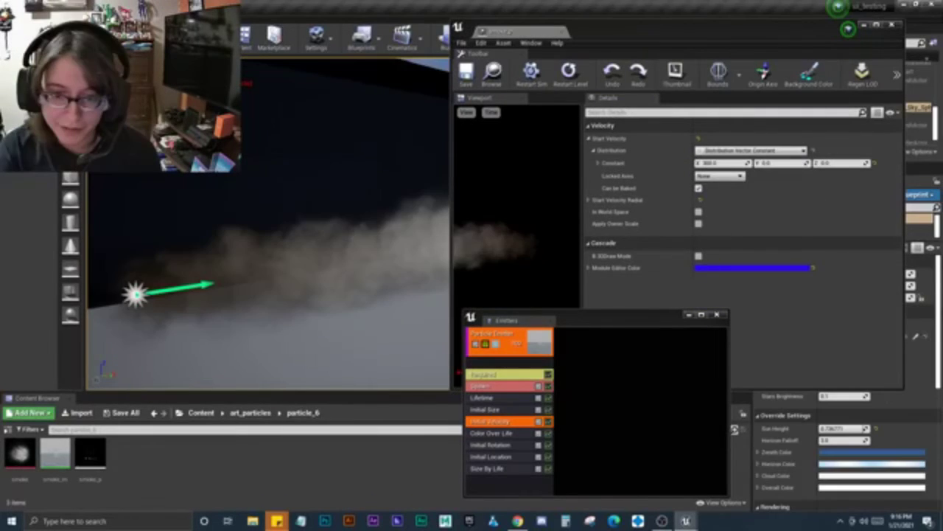
Check Color Over Life, then give Initial Rotation a uniform 0.0 to 1.0 range
left_click(490, 433)
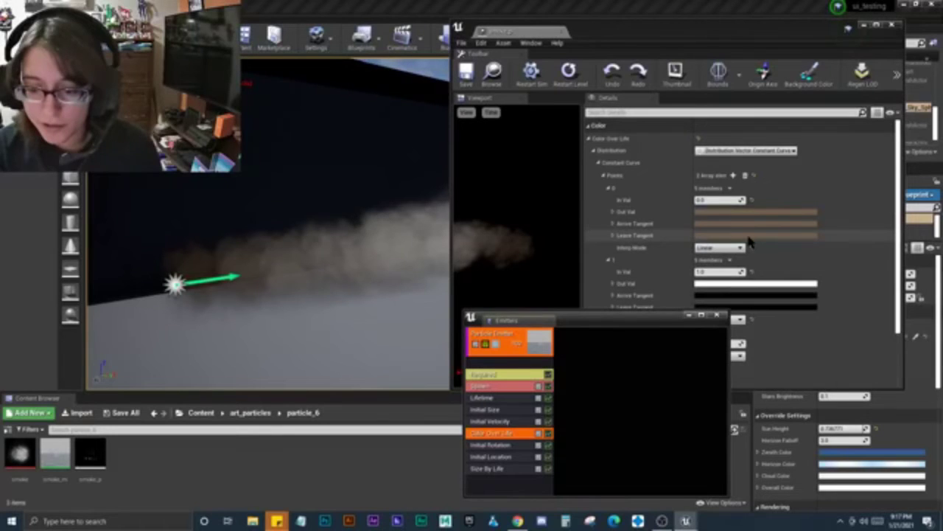
scroll(721, 168, "down", 2)
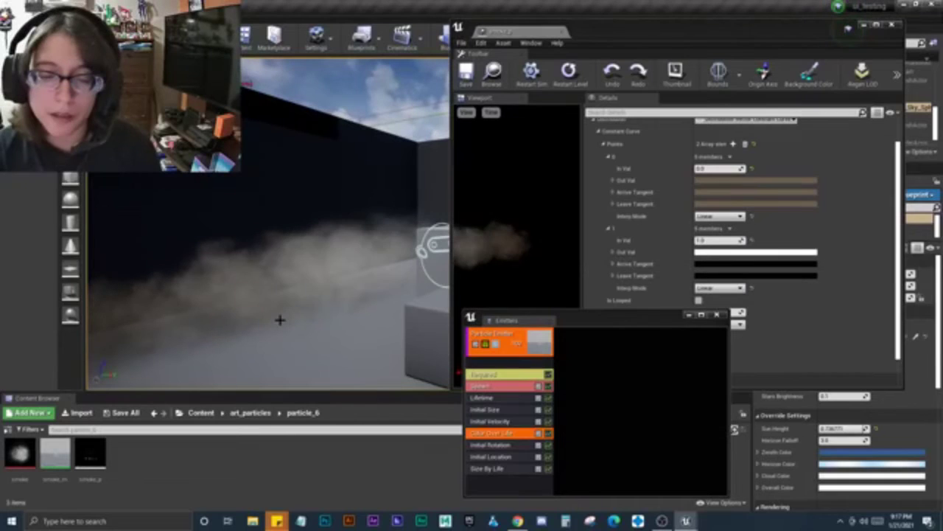
right_click_drag(279, 319, 358, 274)
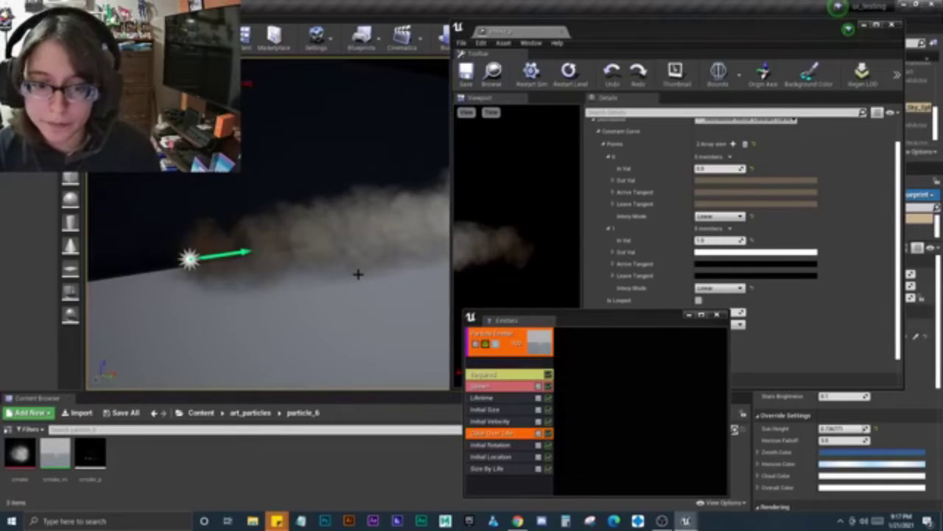
left_click(505, 445)
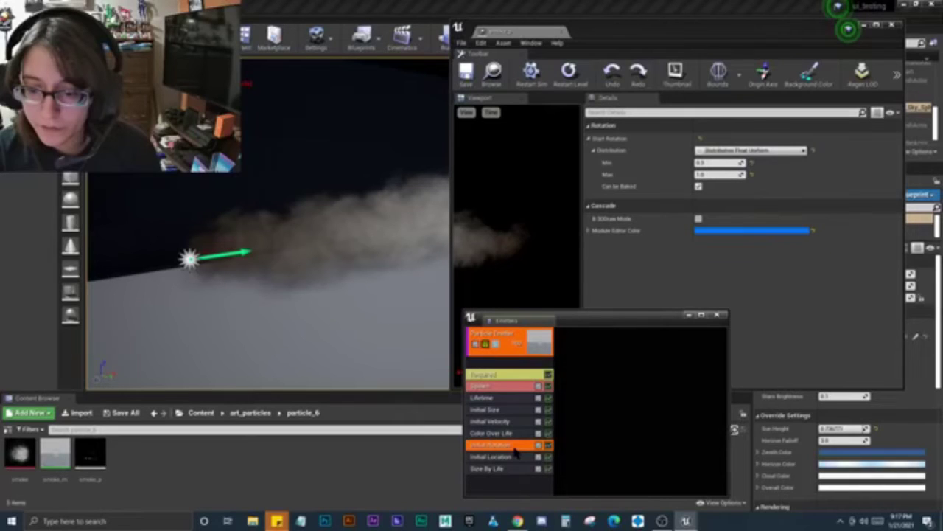
right_click_drag(321, 320, 310, 299)
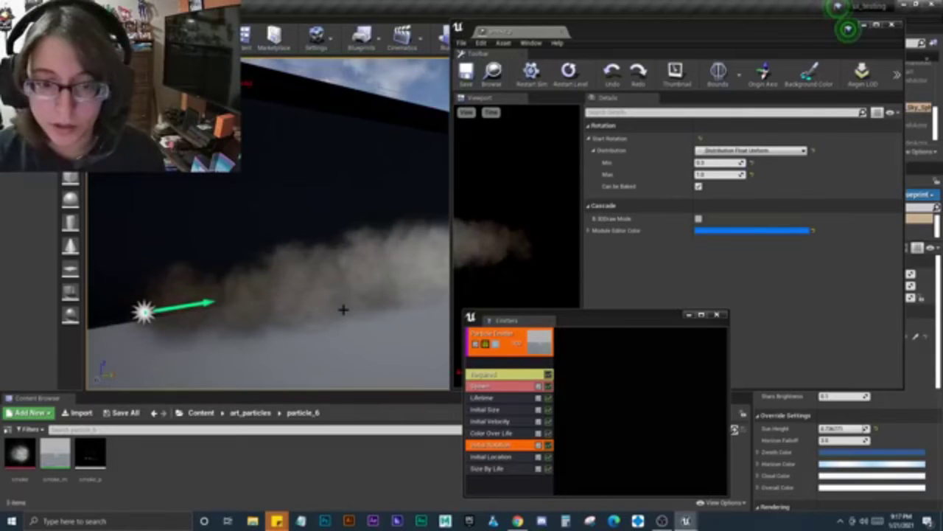
Set the smoke Initial Location from -50,-50,0 to 50,50,50 and check the plume in the viewport
left_click(491, 456)
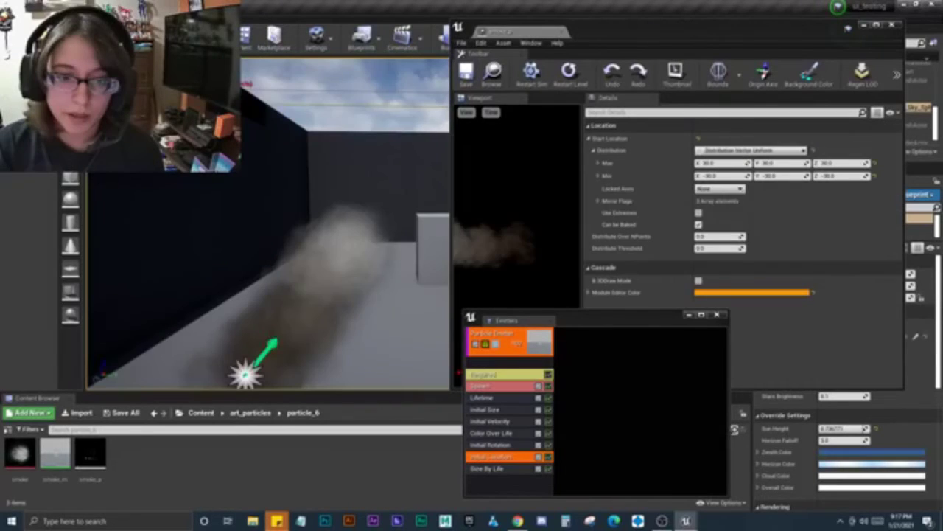
left_click_drag(311, 295, 312, 276)
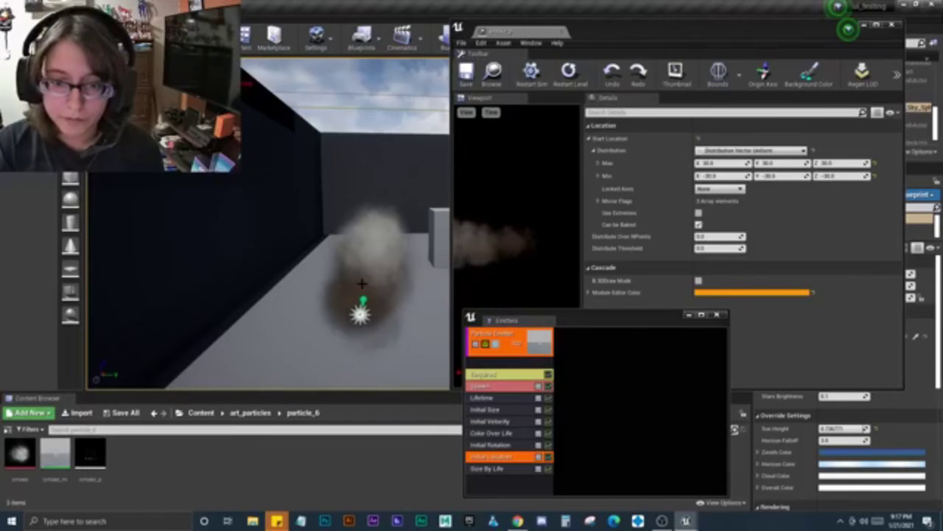
left_click_drag(362, 283, 391, 283)
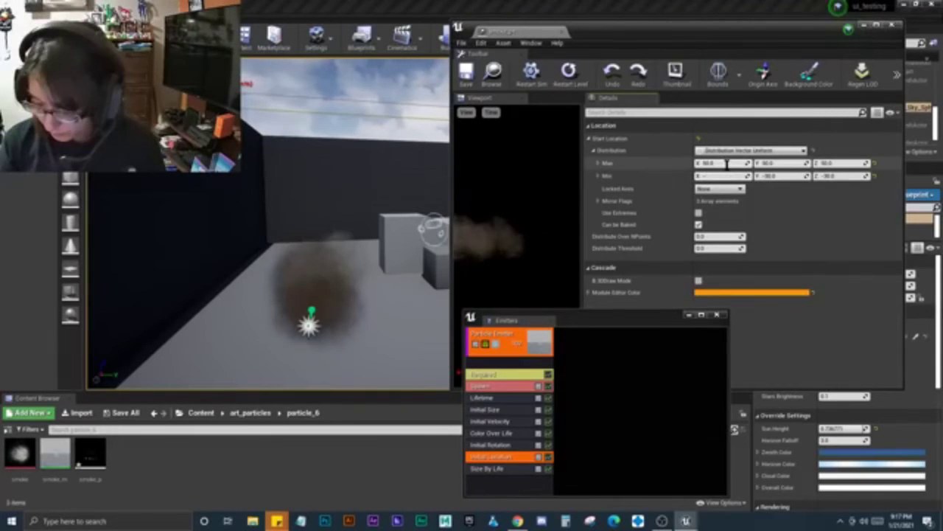
key("Tab")
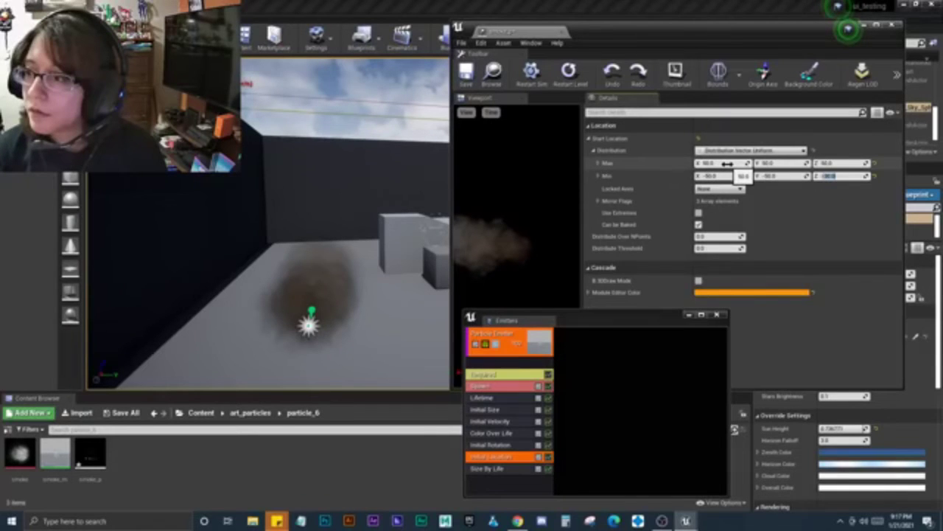
right_click_drag(265, 280, 221, 280)
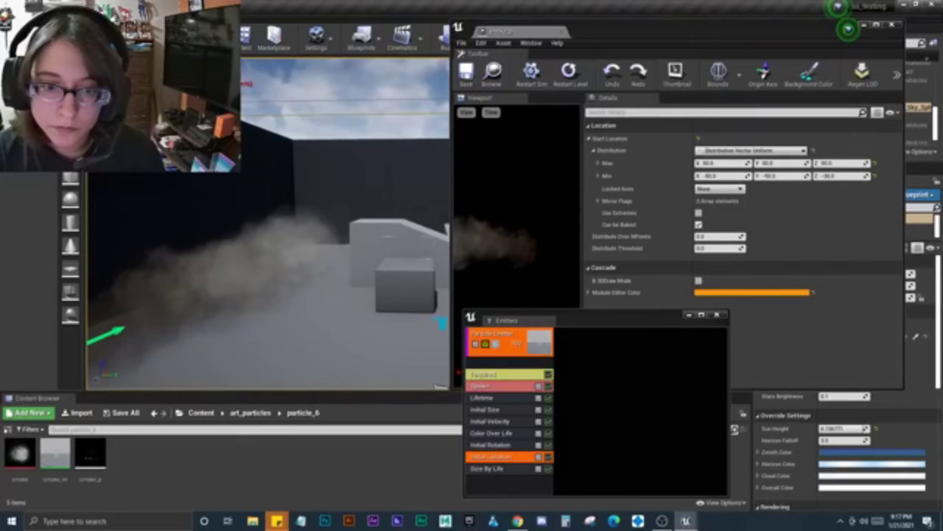
mouse_move(222, 280)
right_mouse_down()
mouse_move(244, 294)
mouse_move(265, 280)
mouse_move(243, 295)
right_mouse_up()
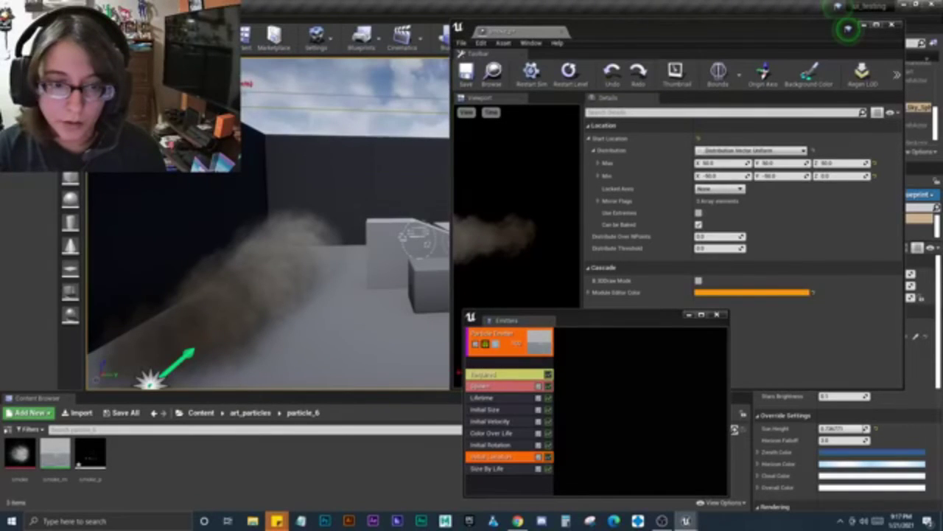
right_click_drag(243, 294, 355, 288)
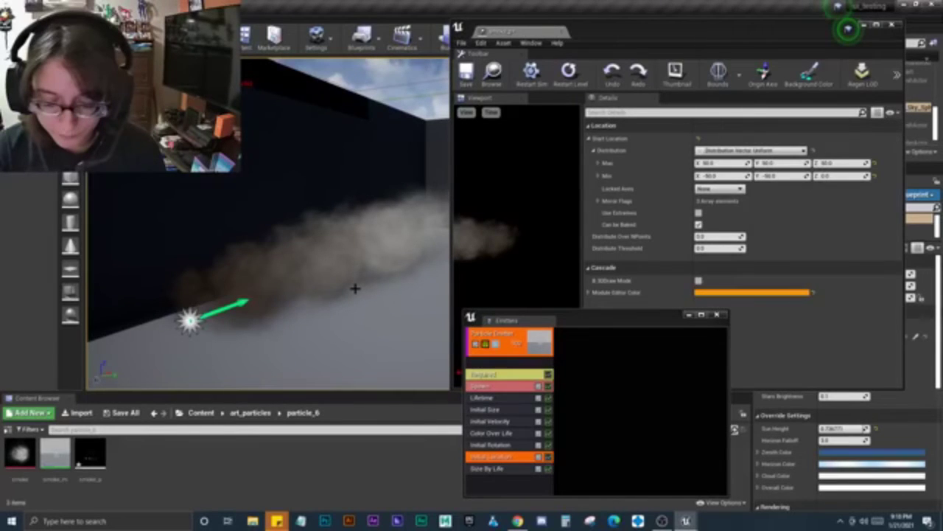
right_click_drag(355, 288, 413, 324)
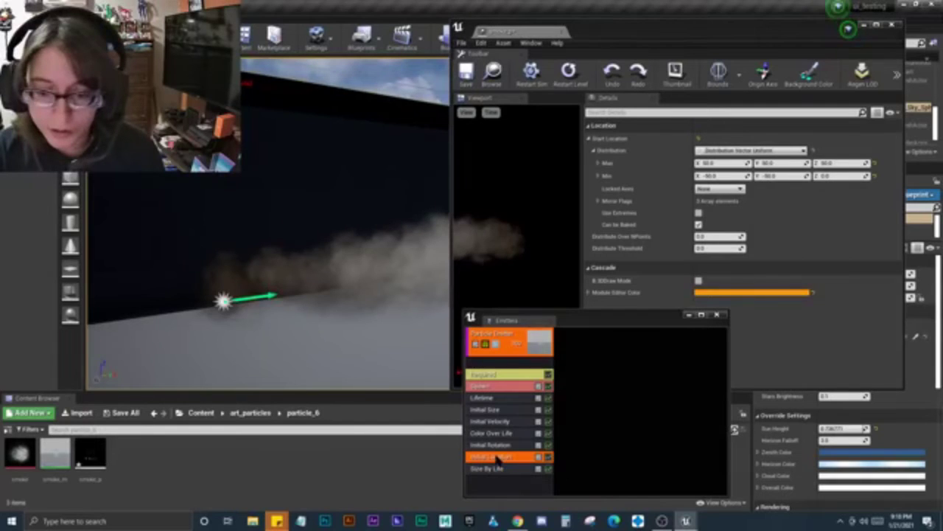
left_click(490, 421)
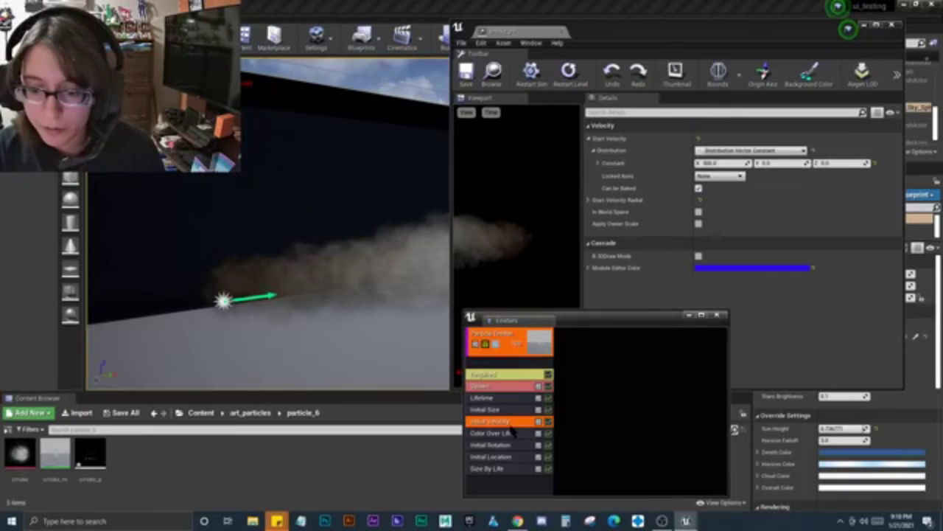
Change the smoke's constant velocity to X 0, Y 0, Z 200 so it rises vertically
left_click_drag(719, 163, 735, 165)
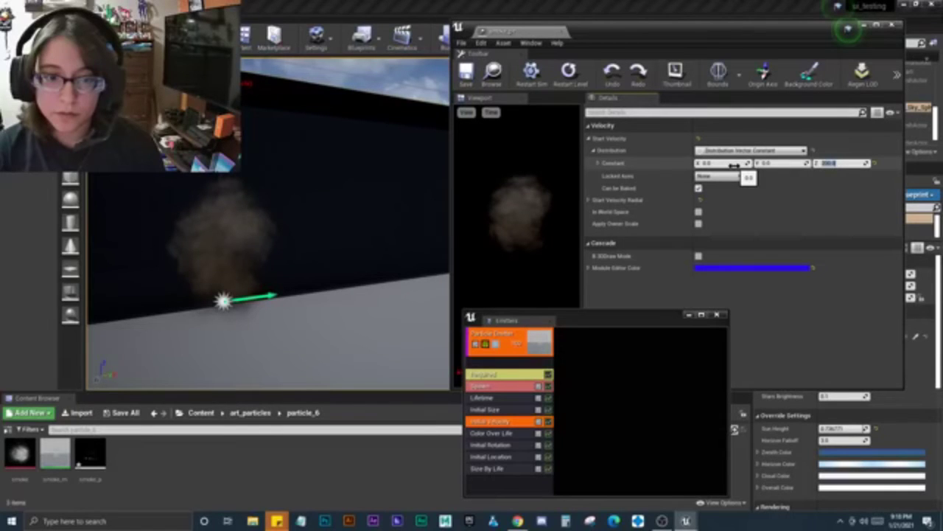
key("Return")
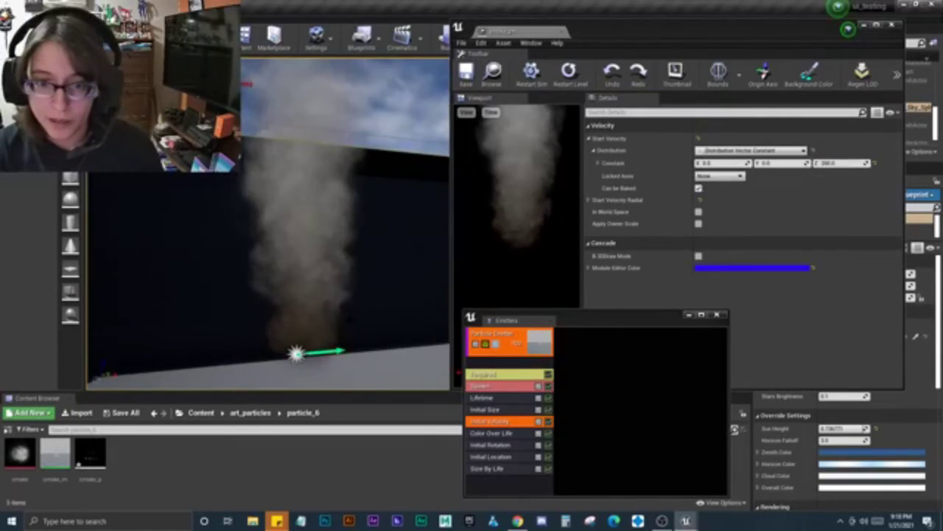
right_click_drag(295, 281, 294, 243)
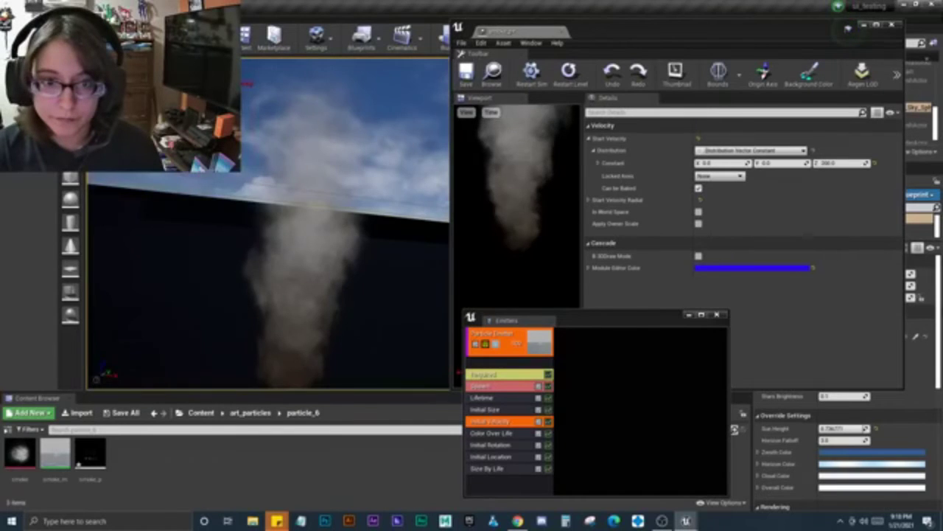
right_click_drag(295, 280, 295, 317)
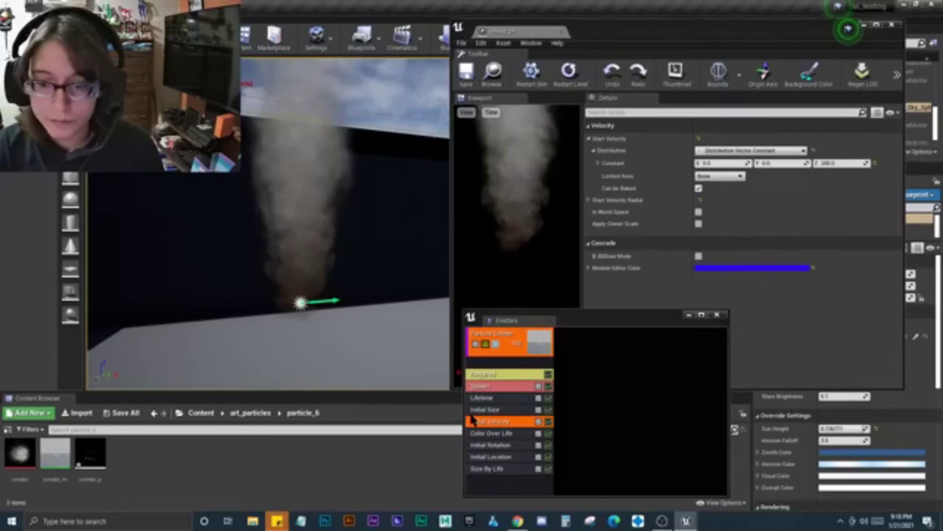
left_click(491, 432)
left_click(744, 292)
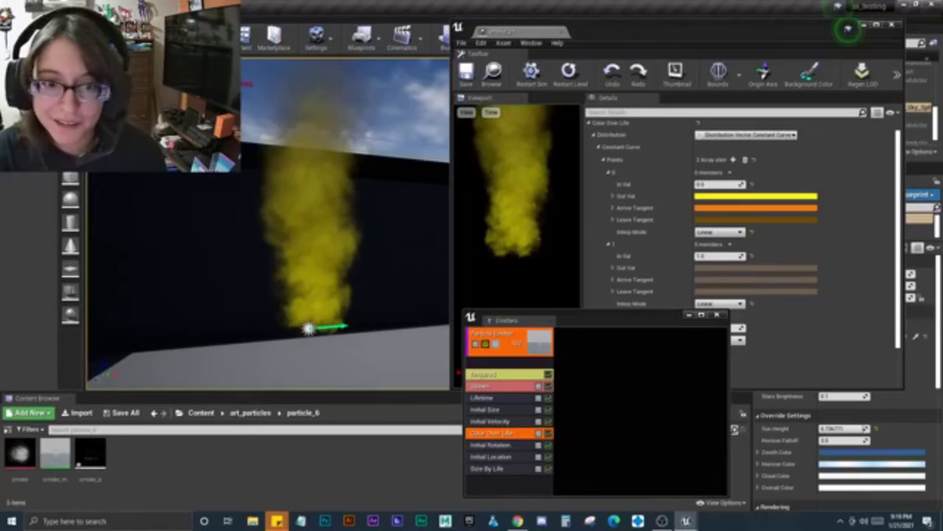
Pick yellow for Color Over Life point 0 and red for point 1 in the Color Picker
left_click(734, 197)
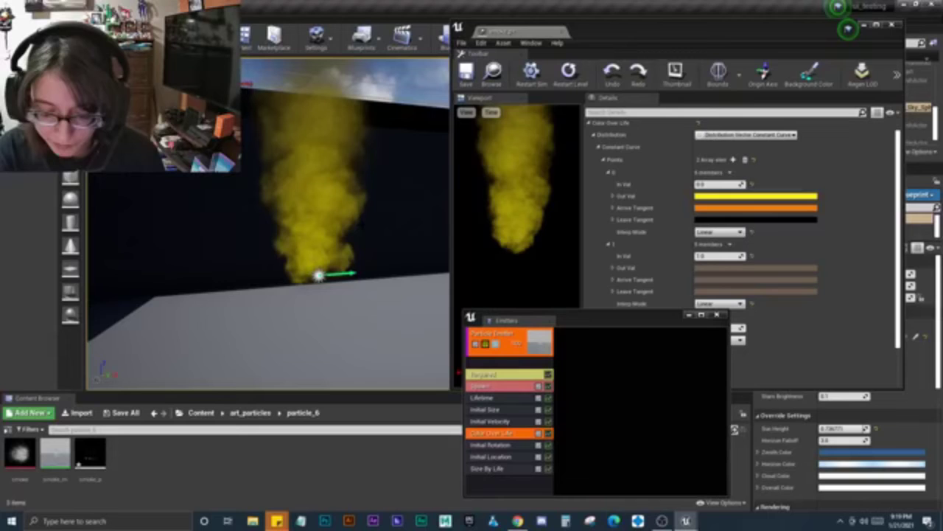
left_click(745, 268)
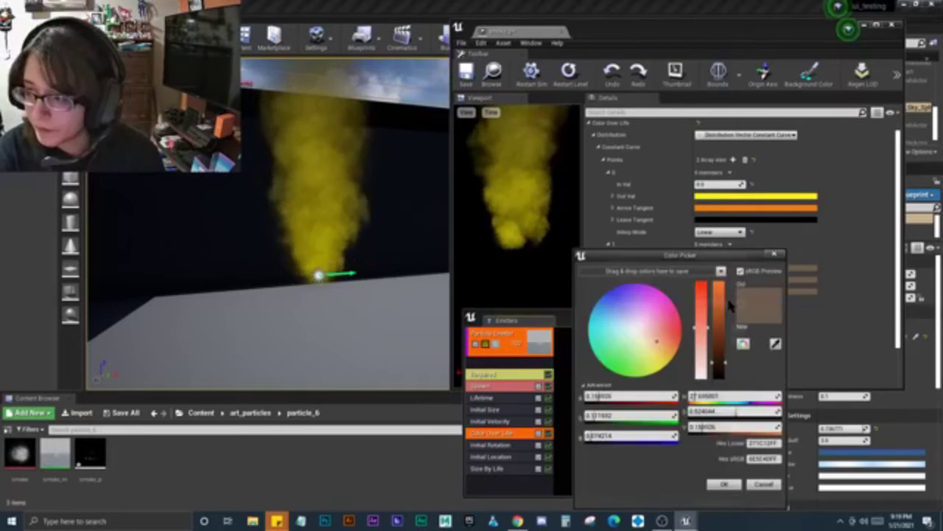
left_click_drag(731, 306, 726, 377)
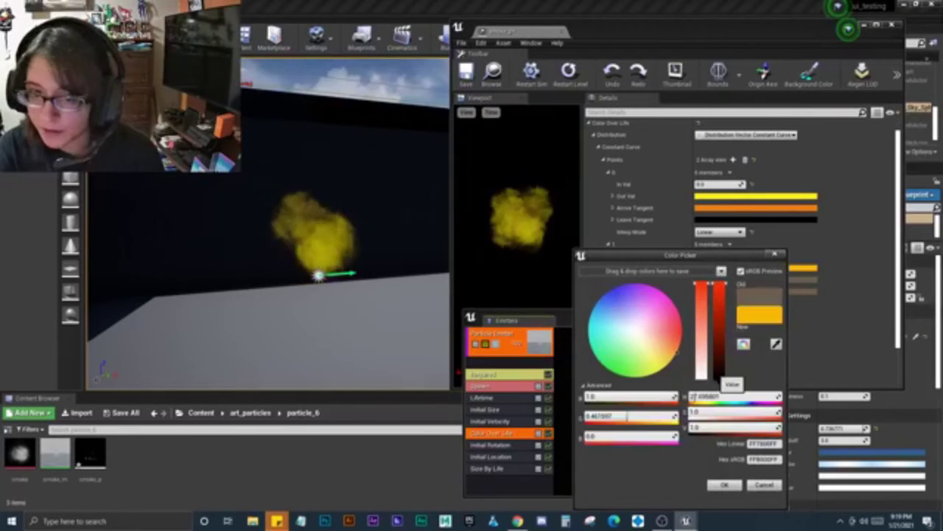
left_click_drag(677, 330, 697, 330)
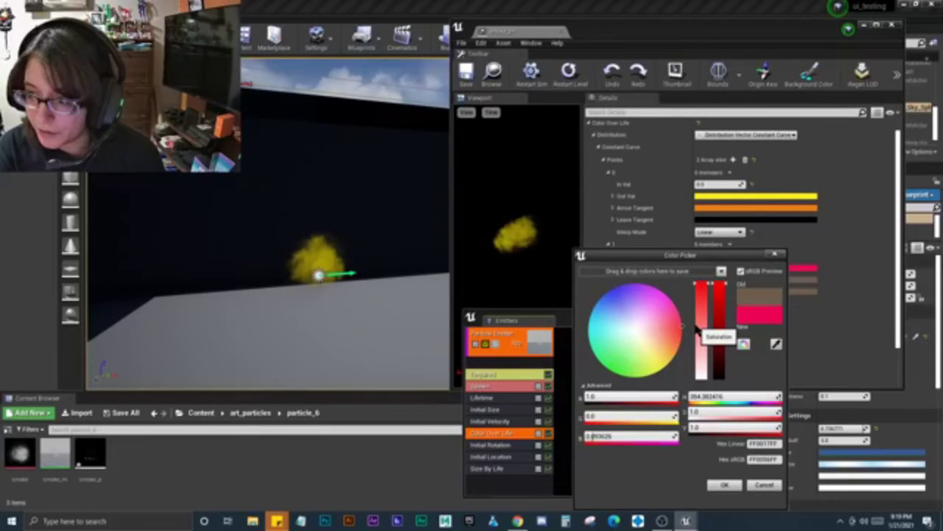
left_click(724, 484)
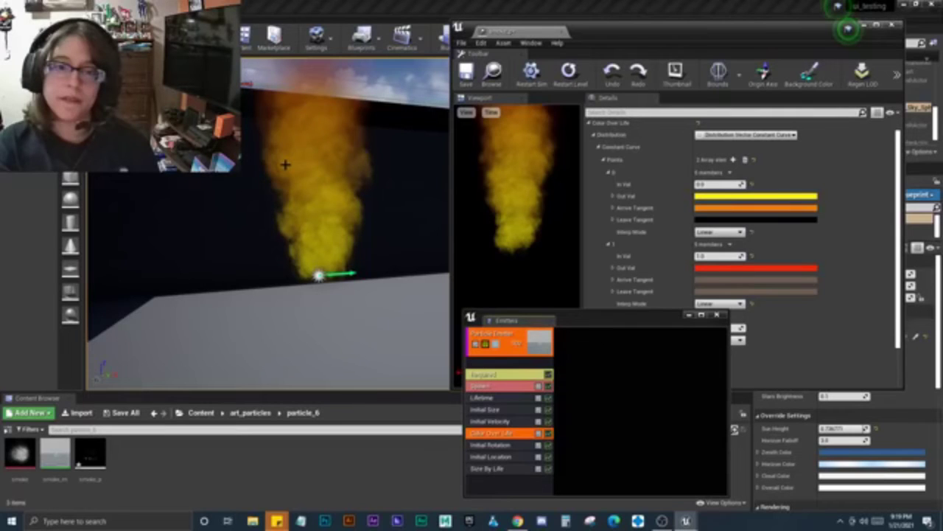
left_click(755, 279)
left_click(781, 268)
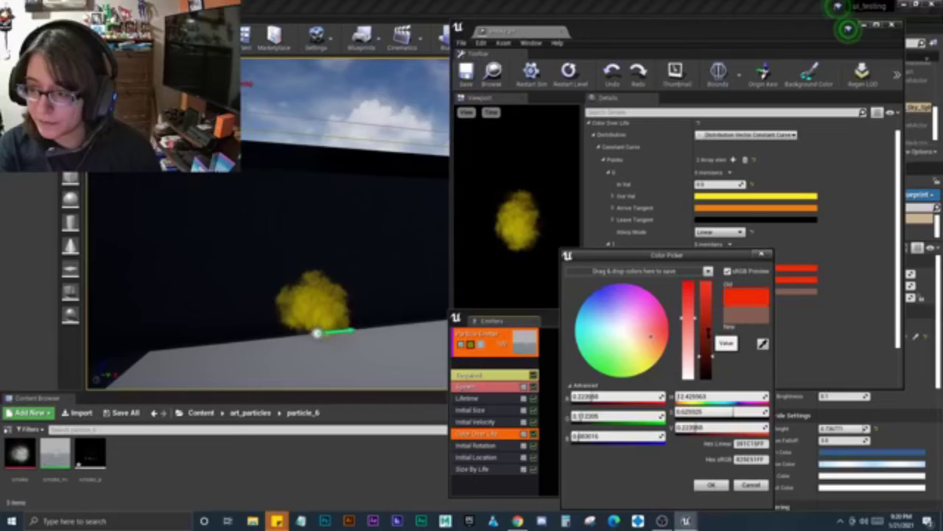
left_click(524, 336)
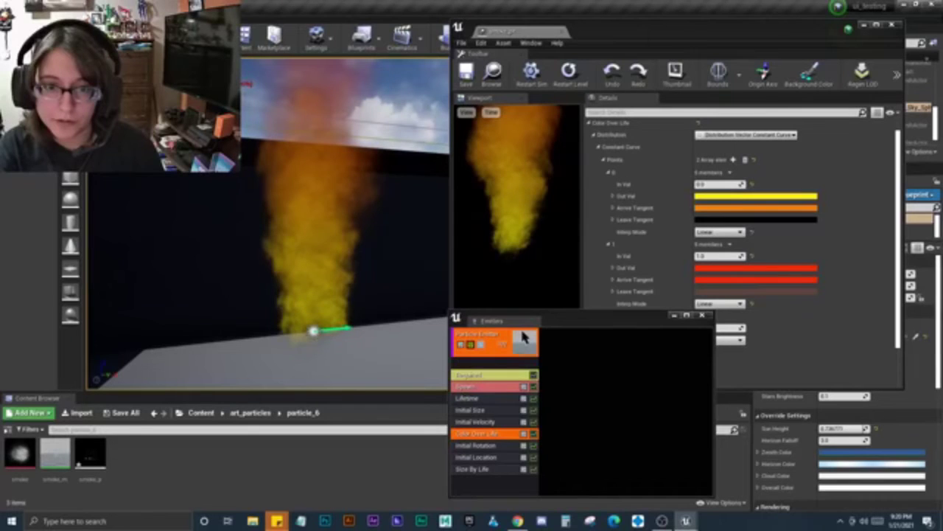
left_click_drag(516, 321, 531, 304)
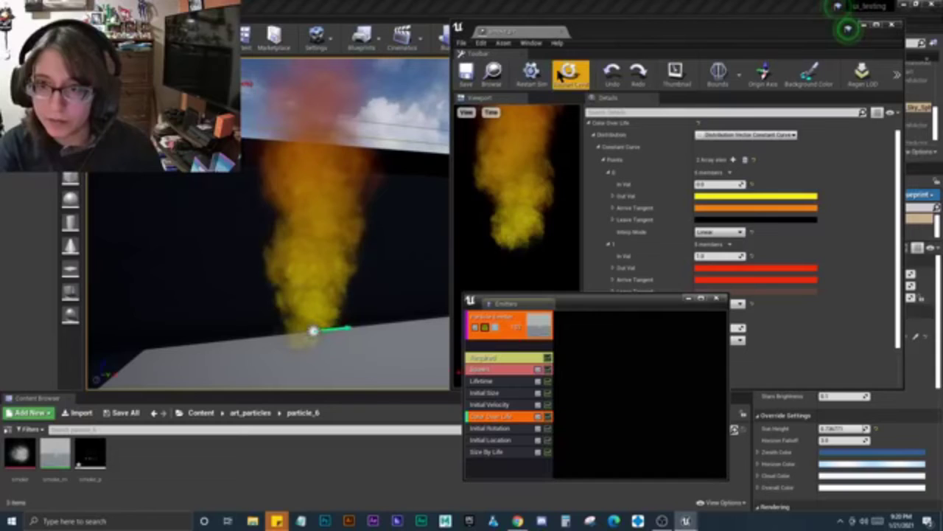
In the Curve Editor, drag the ColorOverLife red key toward the end of the particle life
left_click(530, 43)
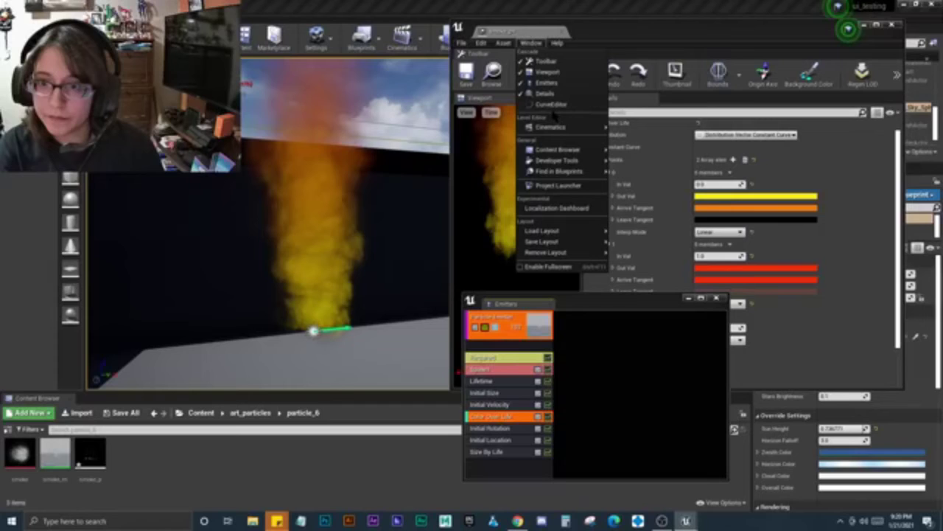
left_click(552, 104)
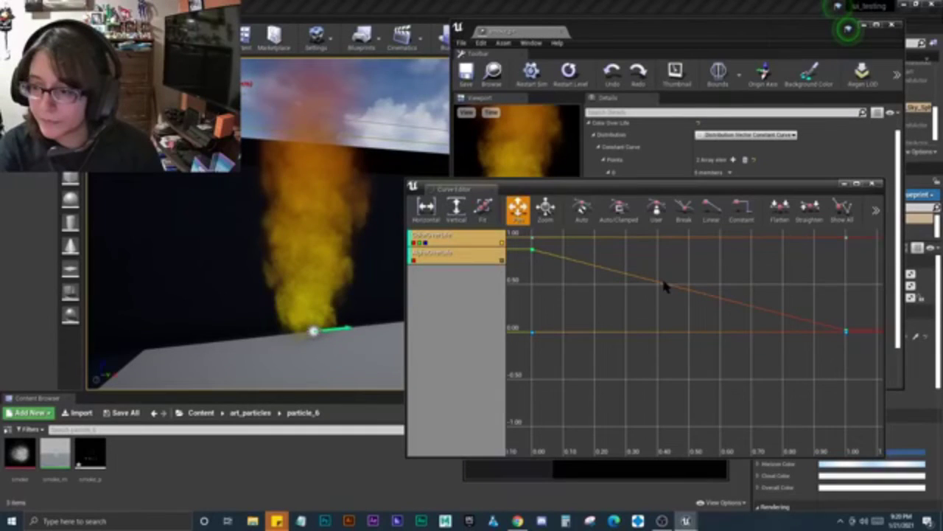
mouse_move(665, 286)
left_mouse_down()
mouse_move(672, 256)
mouse_move(648, 256)
mouse_move(788, 260)
left_mouse_up()
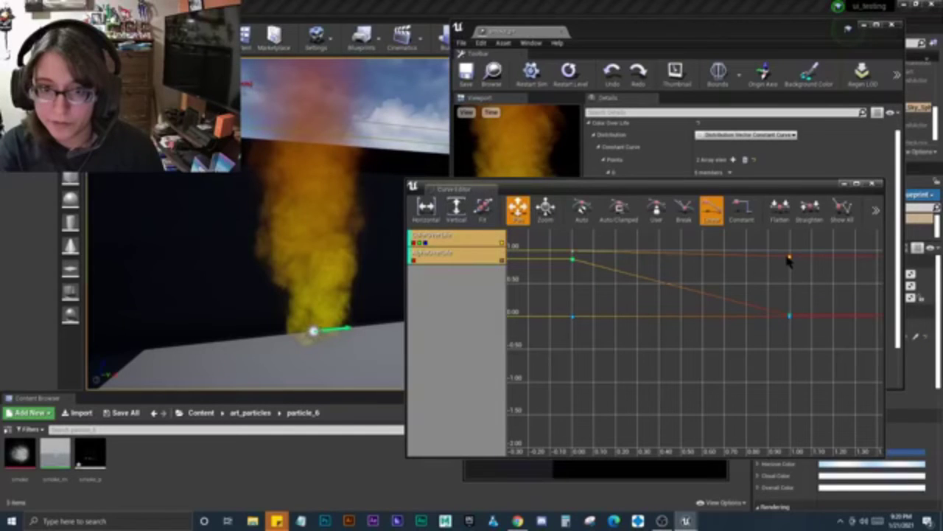
left_click(847, 28)
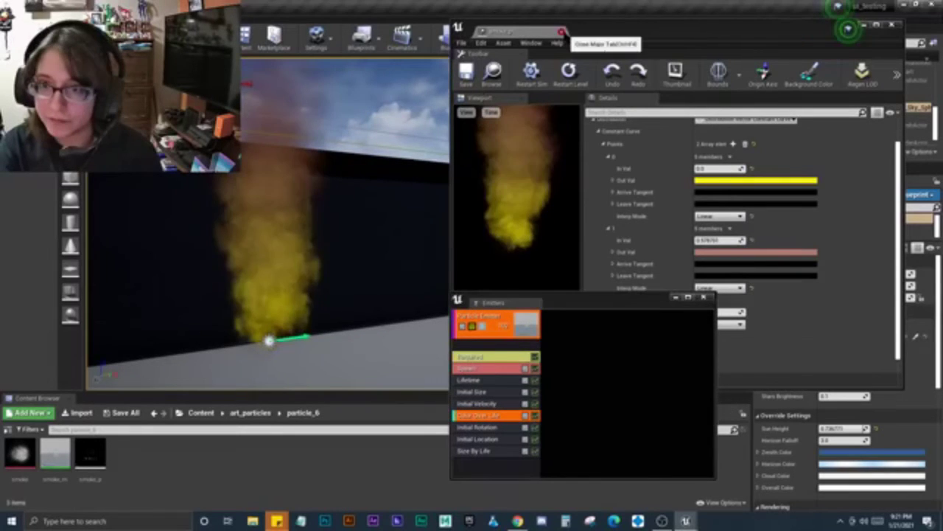
Raise the smoke's Size By Life point 0 Out Val from 1.0 to 2.0
left_click(501, 451)
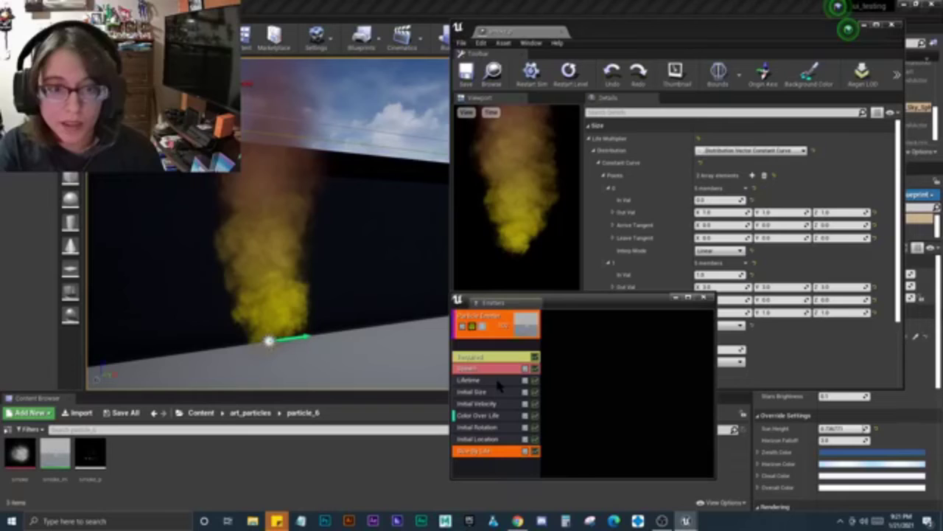
left_click_drag(501, 302, 407, 361)
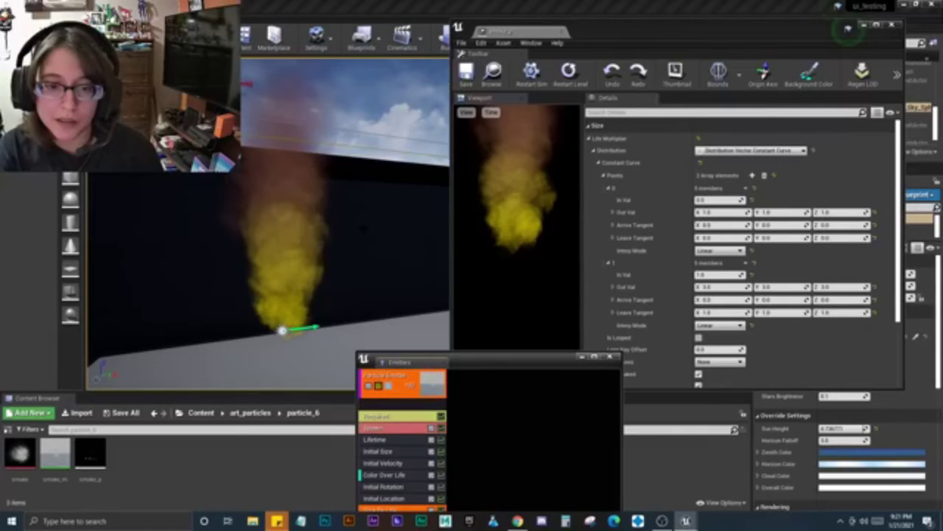
key("Return")
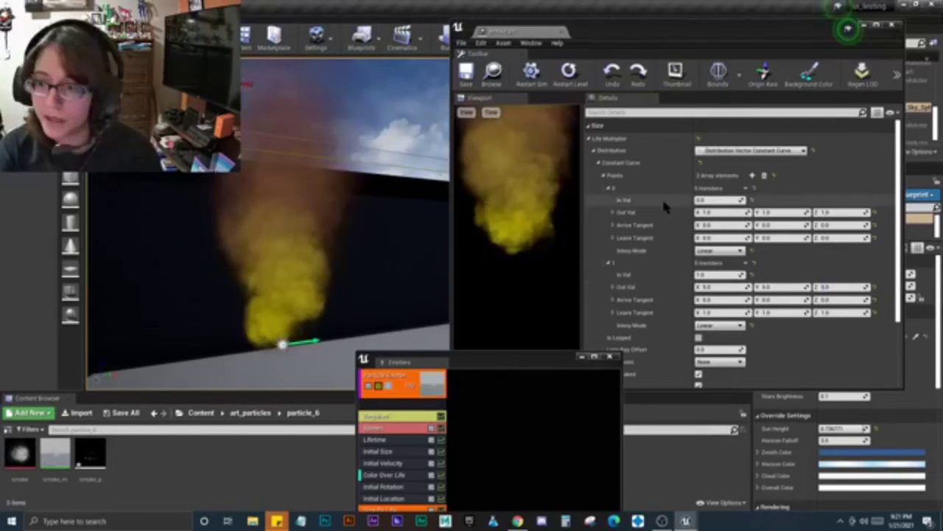
left_click(723, 212)
type("2")
key("Return")
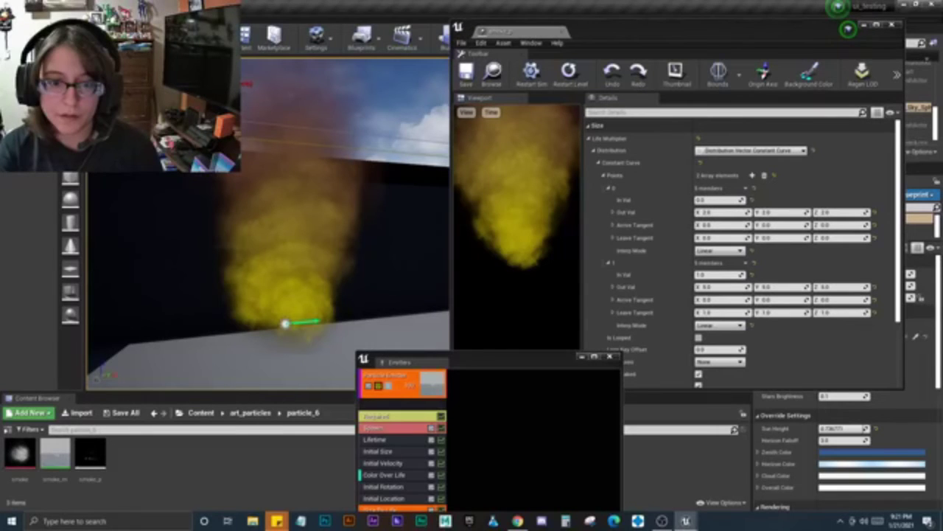
Check the Lifetime and Size By Life modules, then close the smoke particle editor
left_click_drag(413, 362, 446, 301)
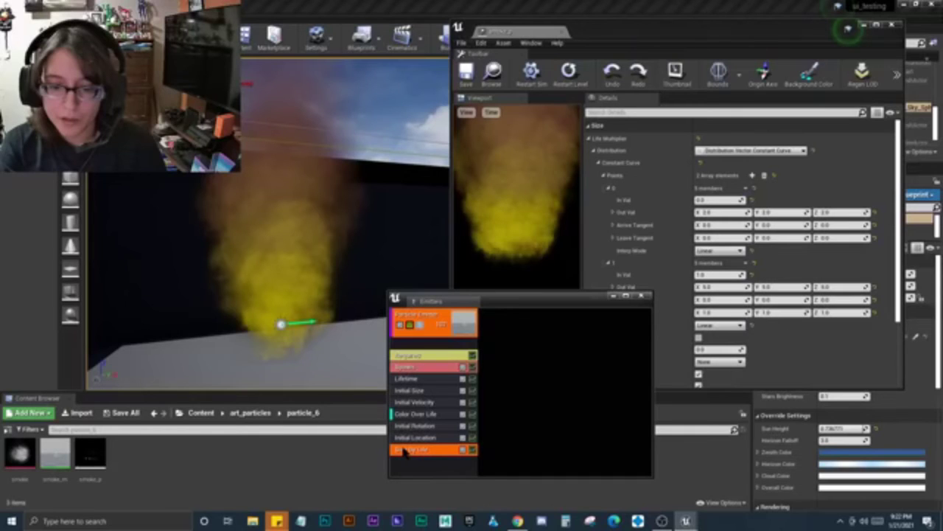
left_click(409, 378)
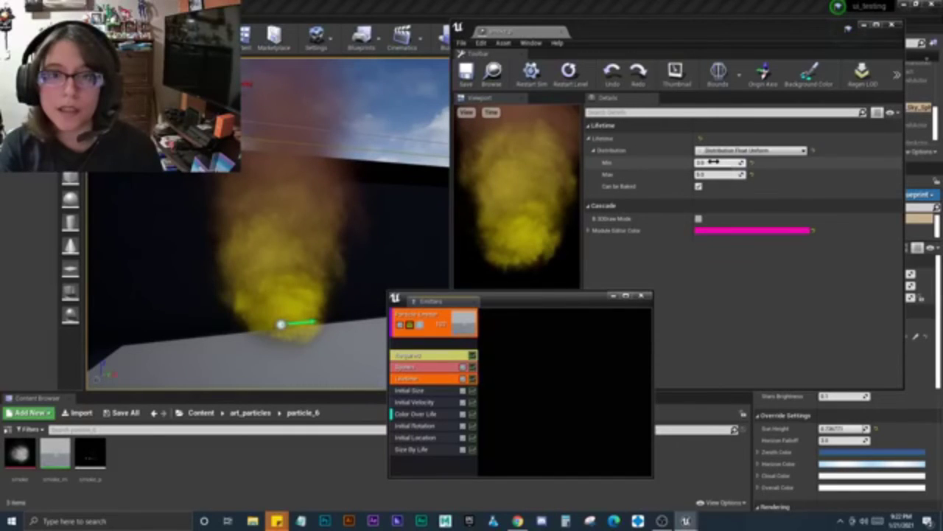
left_click(435, 449)
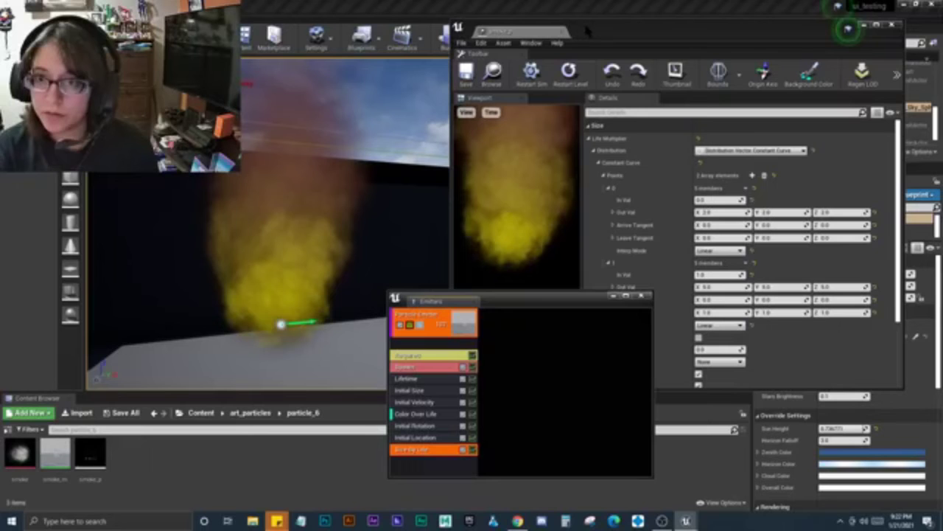
left_click(170, 431)
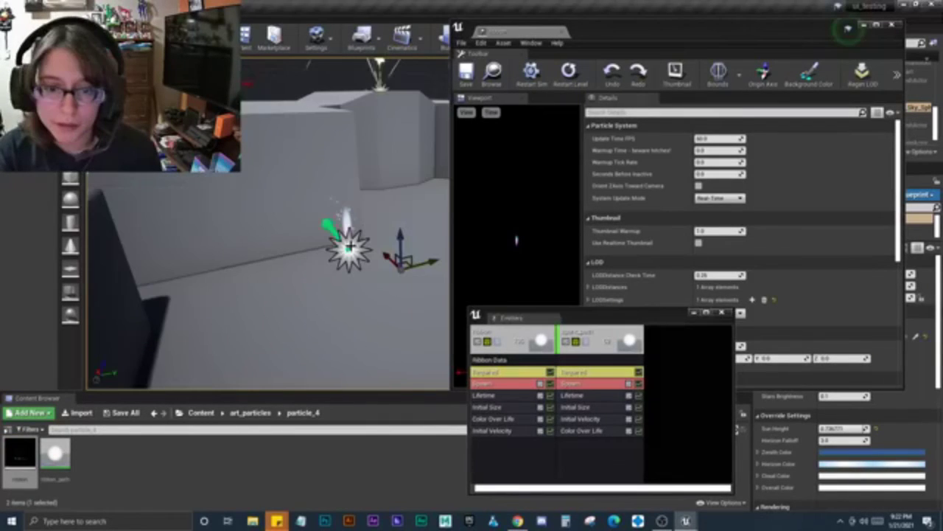
Review the spark_path and ribbon emitters, including the ribbon's trail data settings
middle_click_drag(378, 295, 404, 294)
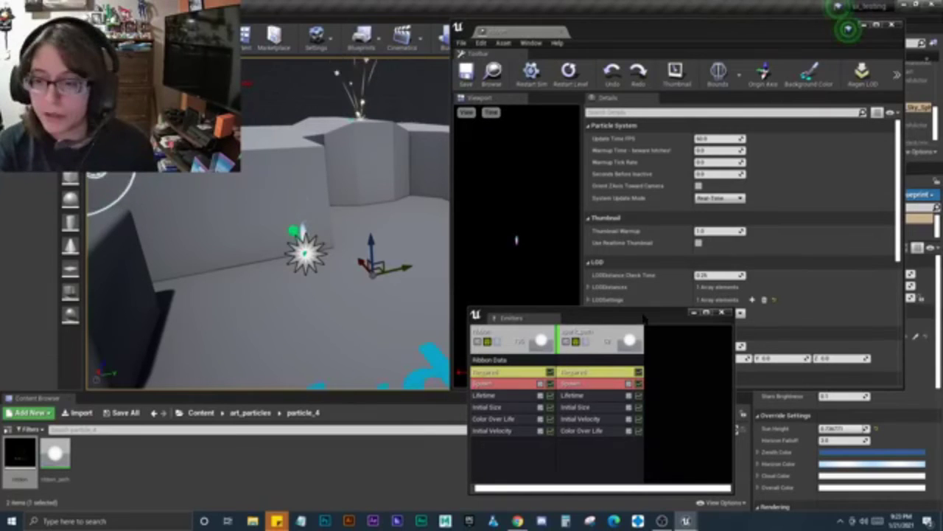
left_click_drag(643, 319, 647, 314)
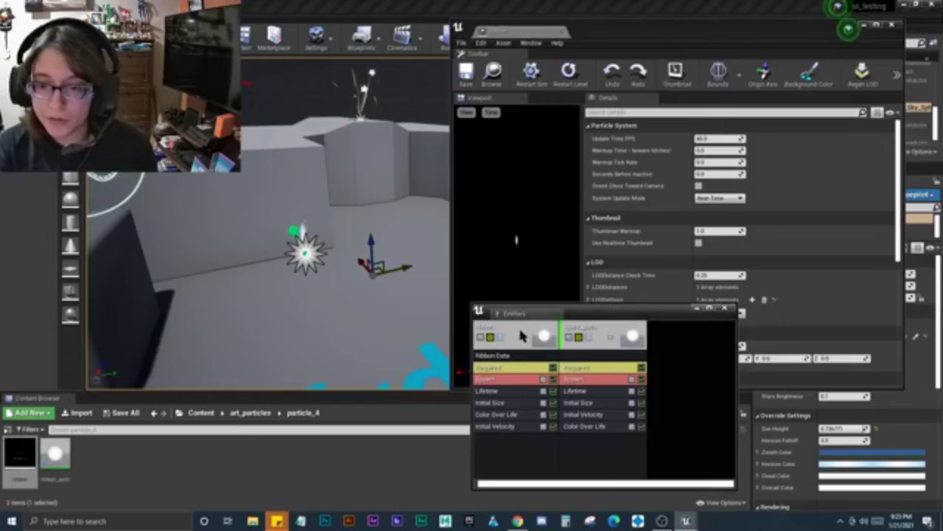
left_click(596, 338)
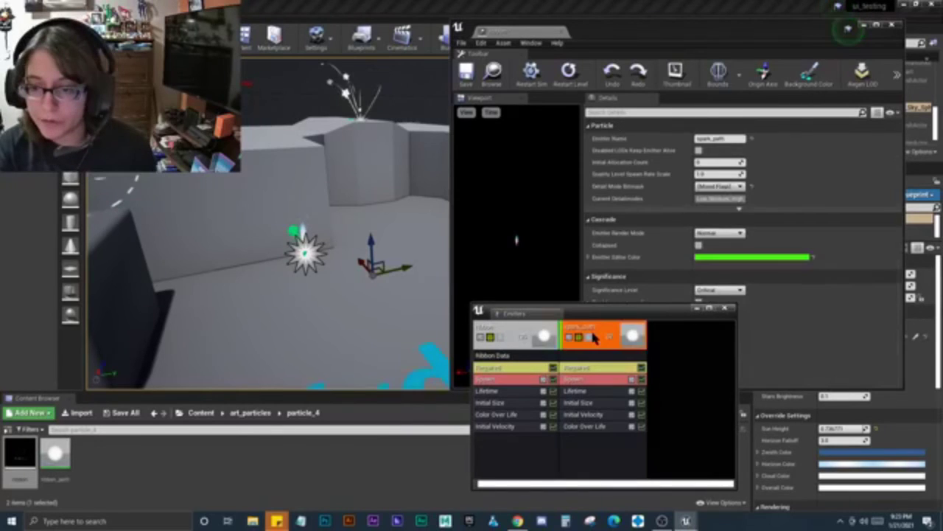
left_click(511, 333)
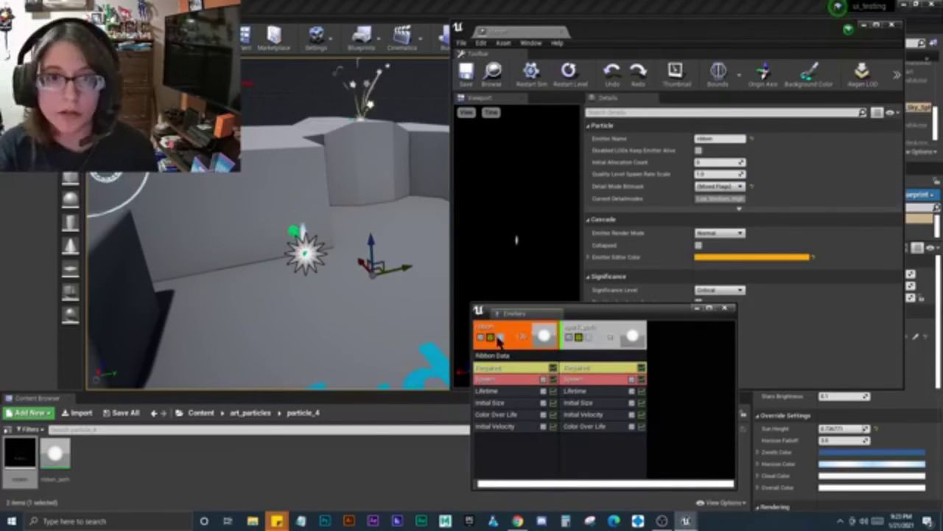
left_click(514, 356)
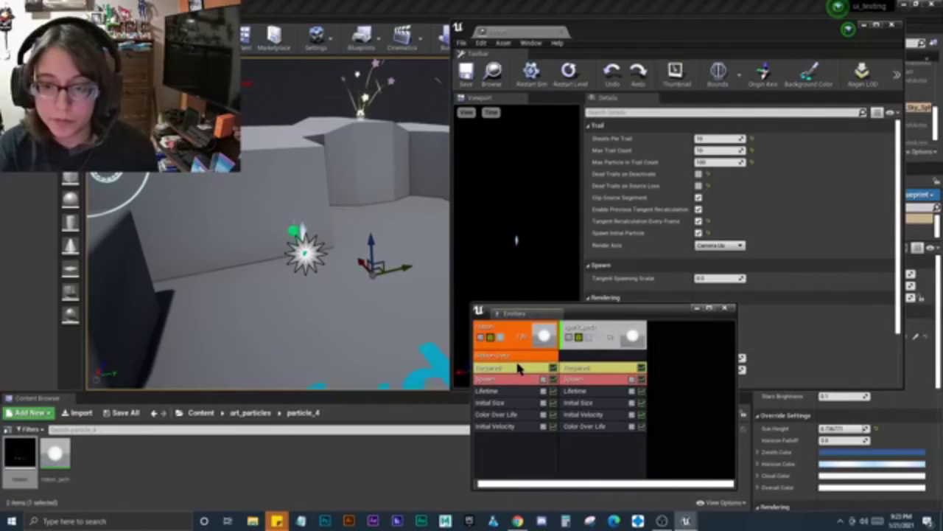
left_click(507, 350)
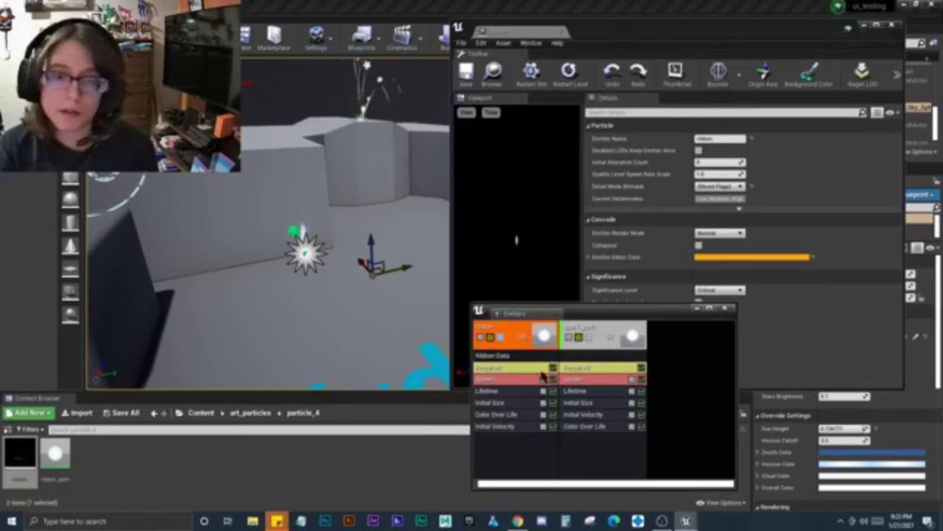
Add a Trail > Source module to the ribbon emitter and recheck spark_path
right_click(518, 433)
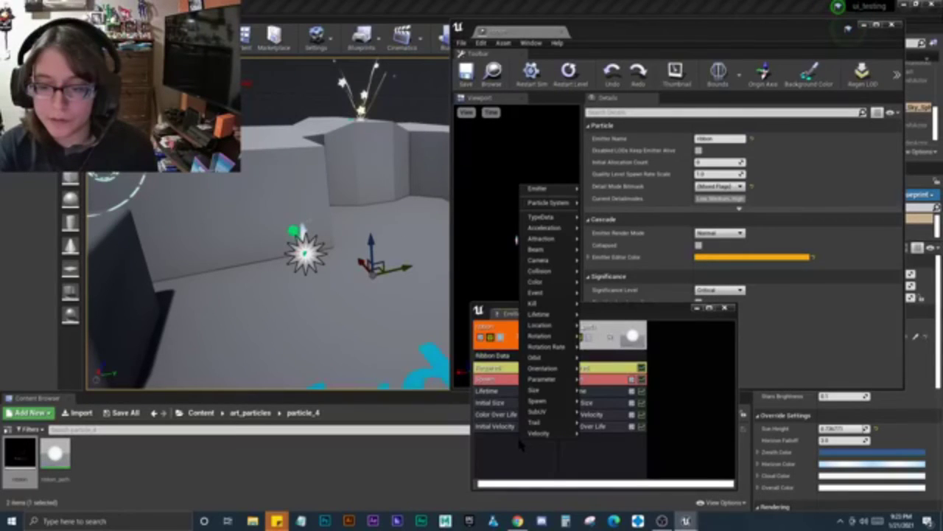
mouse_move(550, 422)
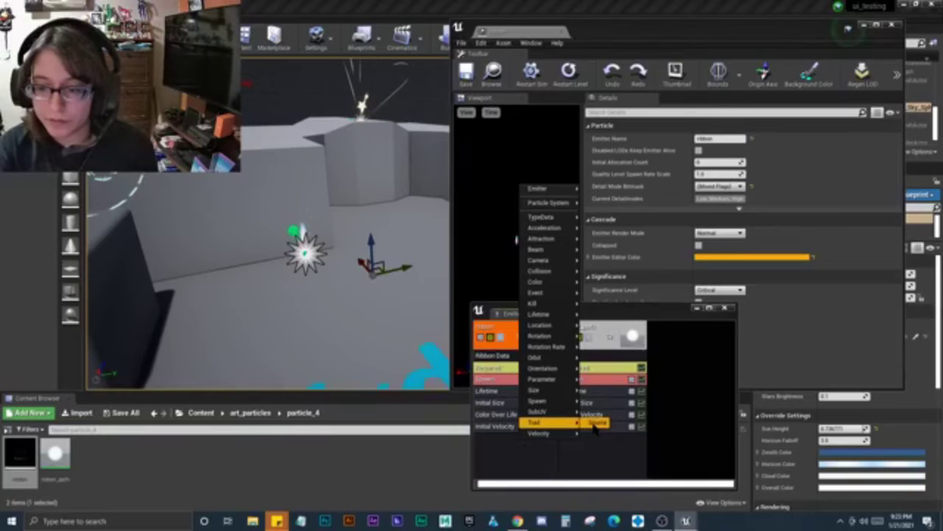
left_click(594, 424)
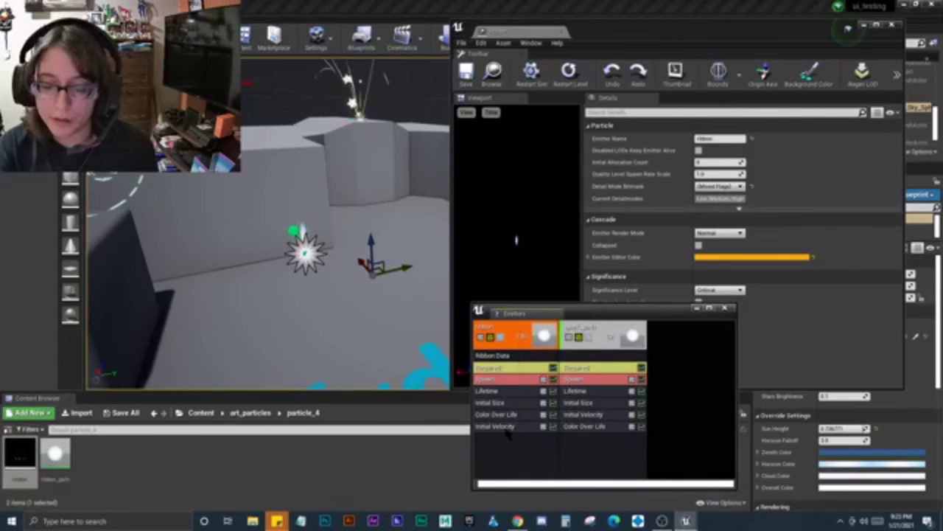
left_click(601, 333)
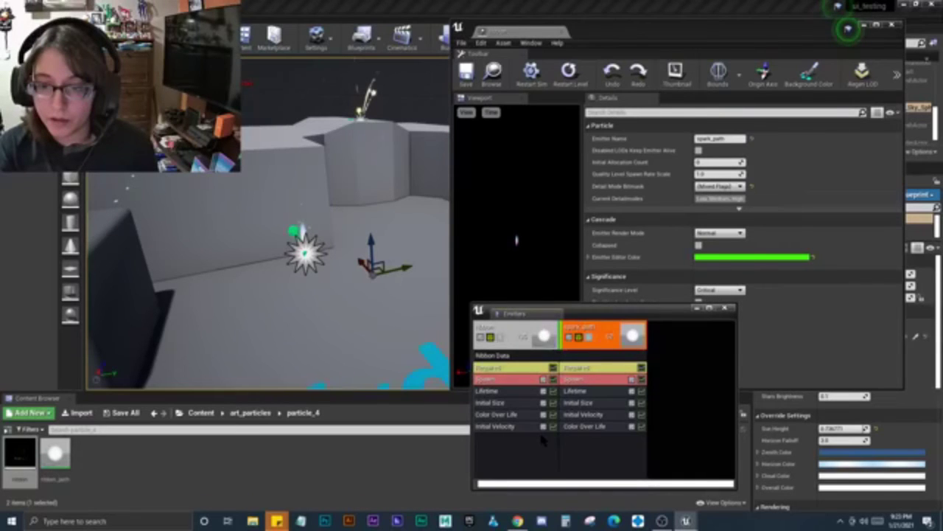
Focus the ribbon emitter and drag it around the level, undoing one move, to watch its trail
key("alt+Tab")
double_click(799, 98)
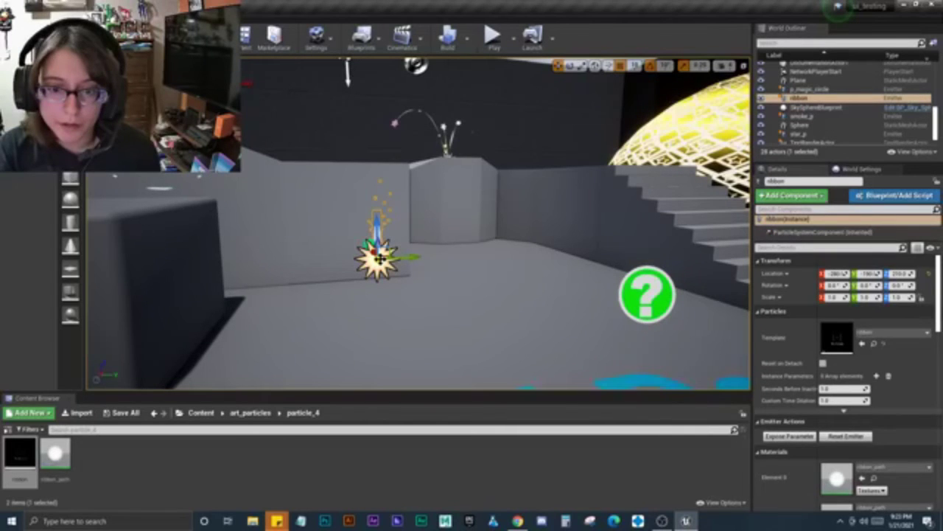
left_click_drag(377, 257, 504, 169)
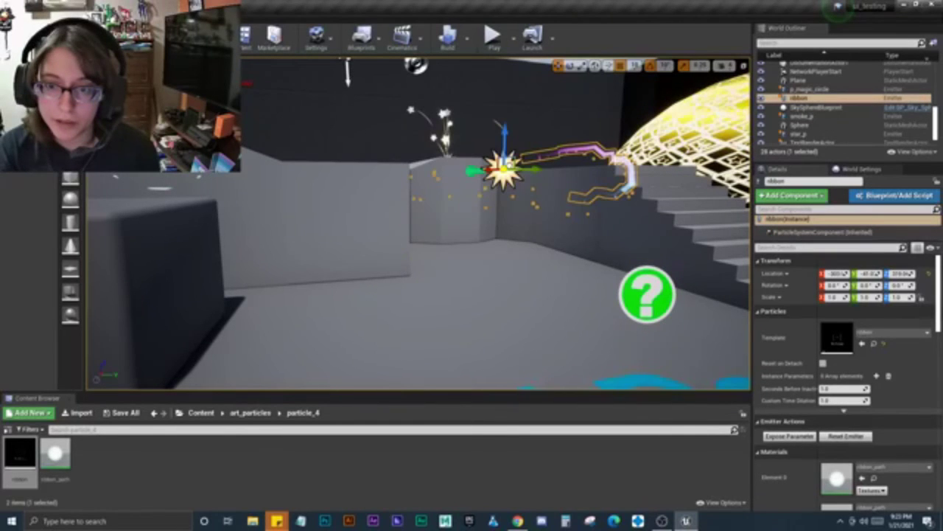
mouse_move(504, 169)
left_mouse_down()
mouse_move(503, 228)
mouse_move(249, 258)
mouse_move(674, 230)
left_mouse_up()
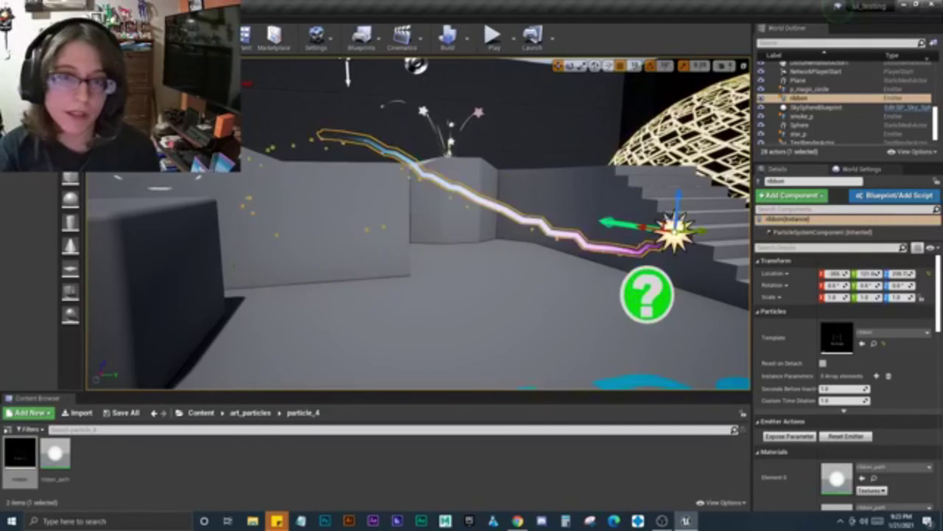
key("ctrl+z")
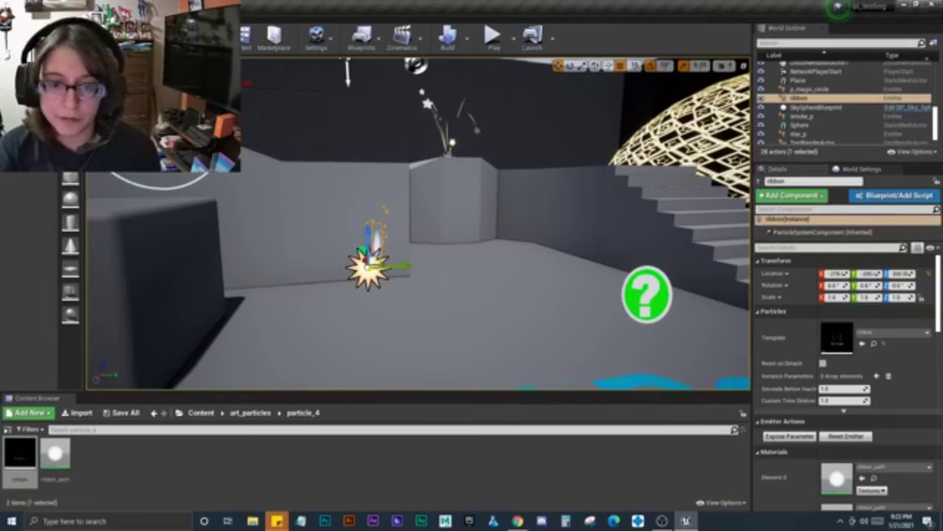
mouse_move(368, 263)
left_mouse_down()
mouse_move(630, 221)
mouse_move(431, 266)
mouse_move(582, 254)
mouse_move(350, 254)
mouse_move(457, 214)
mouse_move(368, 250)
left_mouse_up()
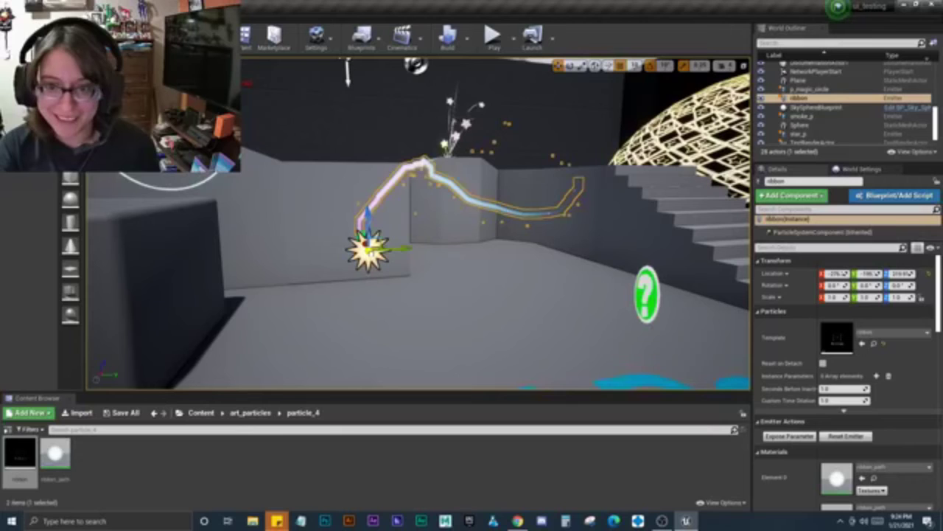
left_click(516, 110)
right_click_drag(472, 221, 471, 177)
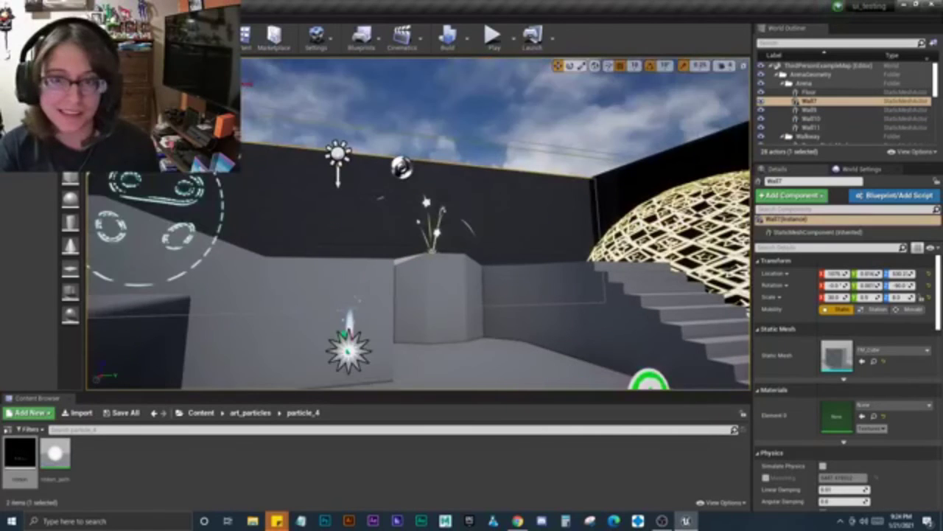
left_click(815, 107)
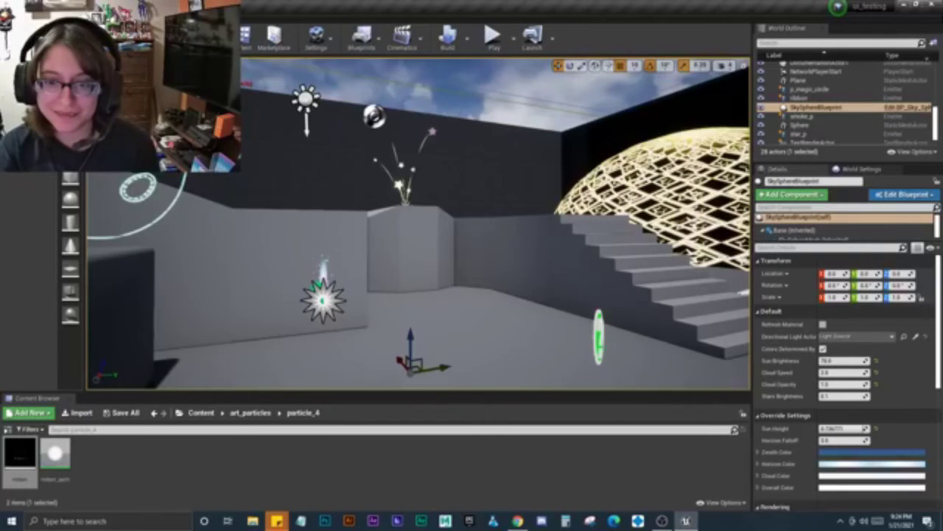
right_click_drag(472, 221, 531, 221)
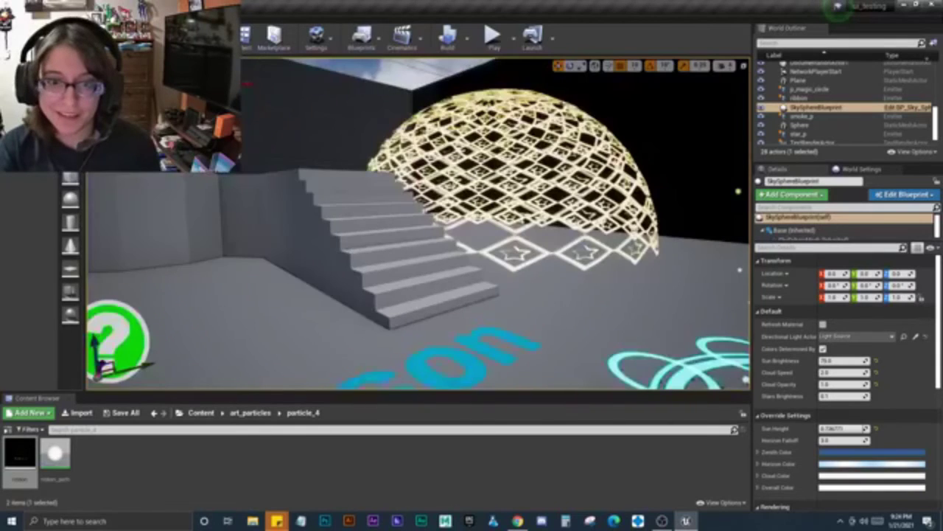
right_click_drag(471, 221, 560, 221)
right_click_drag(472, 221, 411, 210)
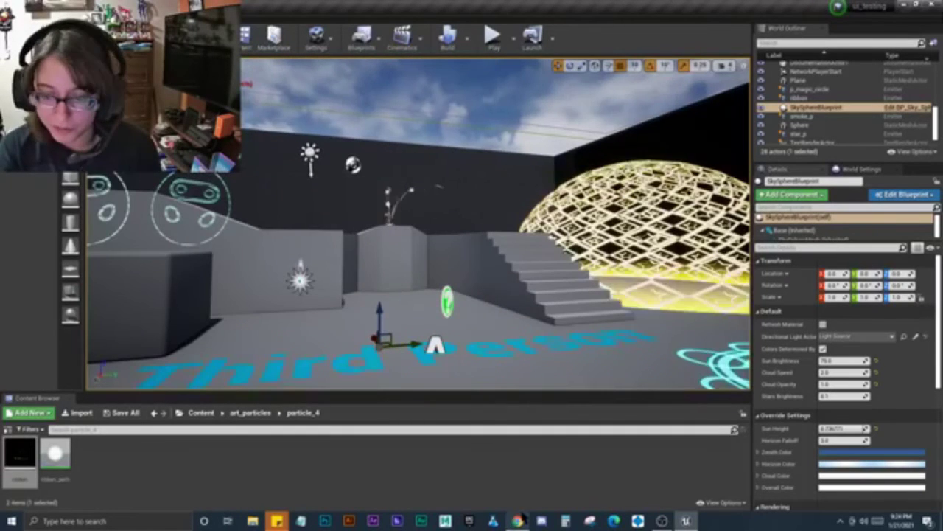
left_click(528, 471)
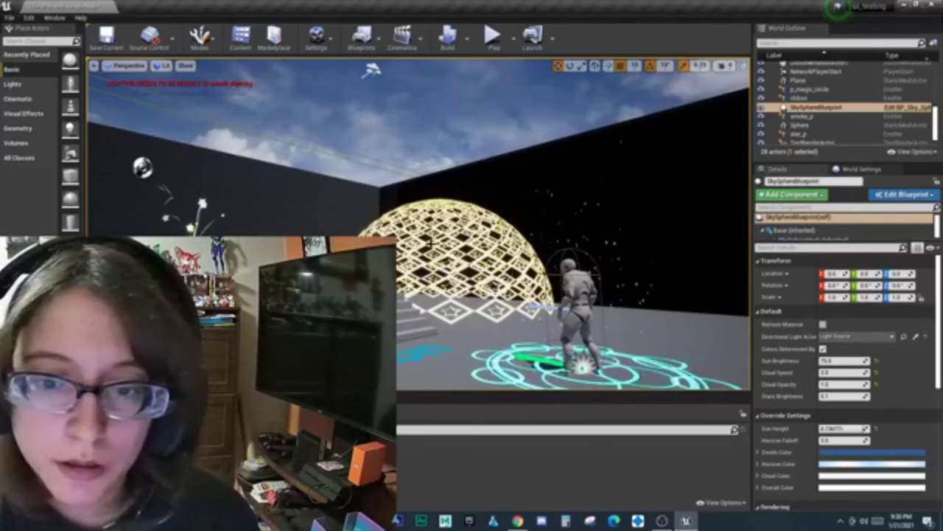
Aim the camera at floor, stairs and dome, then choose Optimization Viewmodes > Shader Complexity
mouse_move(568, 221)
right_mouse_down()
mouse_move(538, 217)
mouse_move(589, 214)
right_mouse_up()
right_click_drag(339, 219, 339, 251)
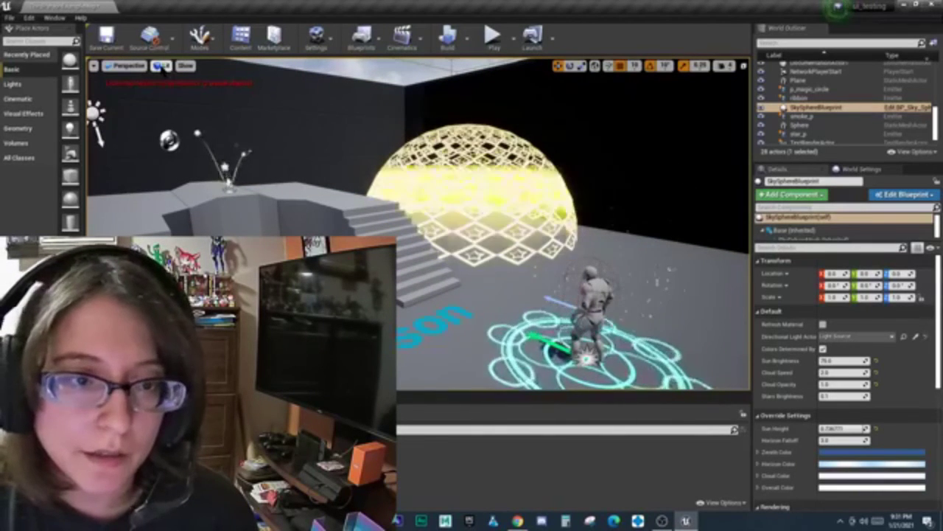
left_click(163, 66)
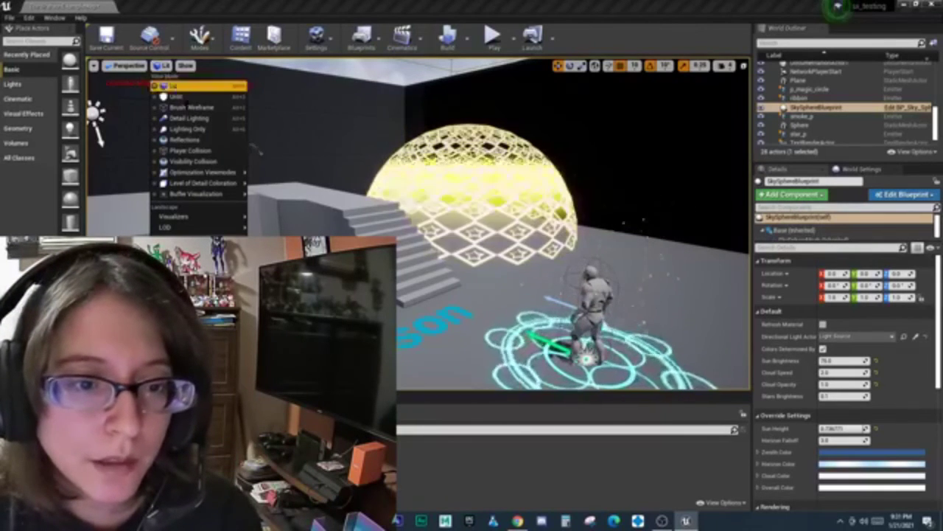
mouse_move(208, 174)
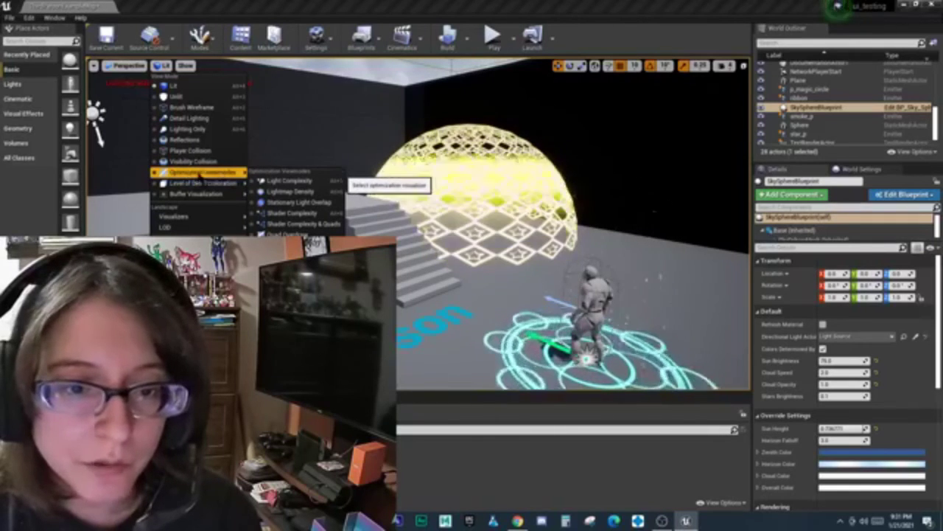
left_click(271, 213)
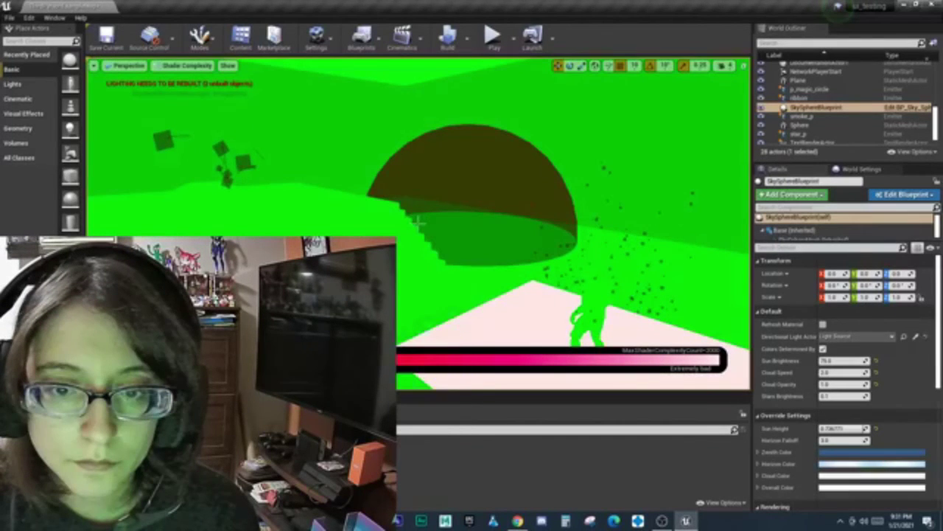
Inspect the particles and sky sphere dome in Shader Complexity, framing the dome with F
right_click(339, 174)
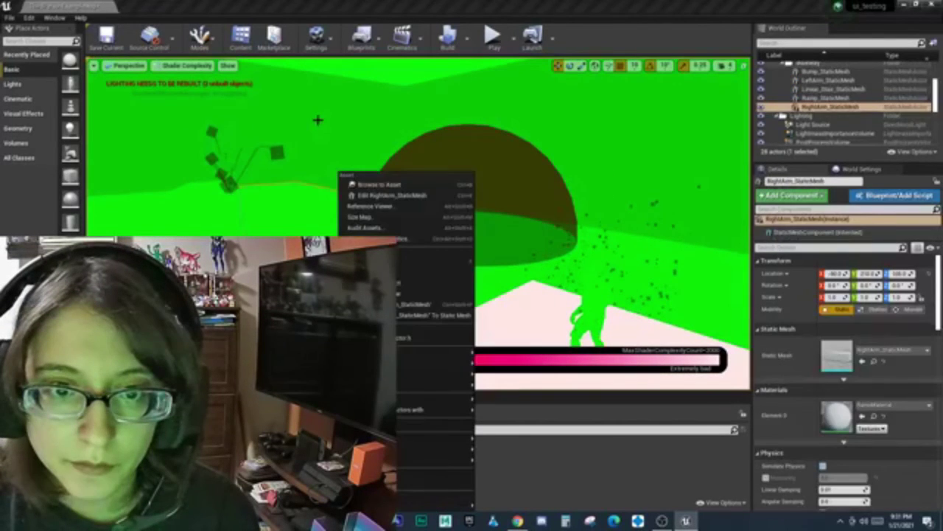
left_click(331, 211)
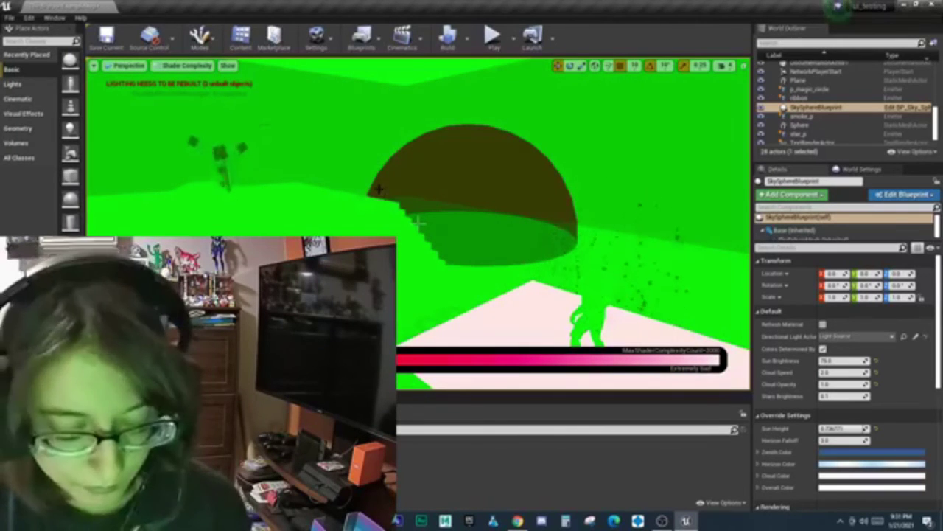
mouse_move(417, 221)
left_mouse_down()
mouse_move(391, 199)
mouse_move(391, 236)
left_mouse_up()
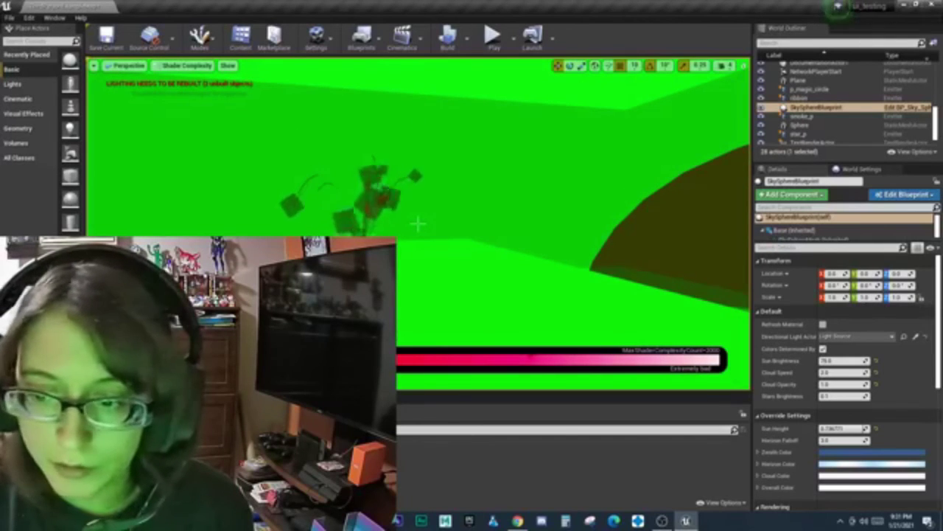
mouse_move(418, 222)
left_mouse_down()
mouse_move(390, 221)
mouse_move(410, 222)
left_mouse_up()
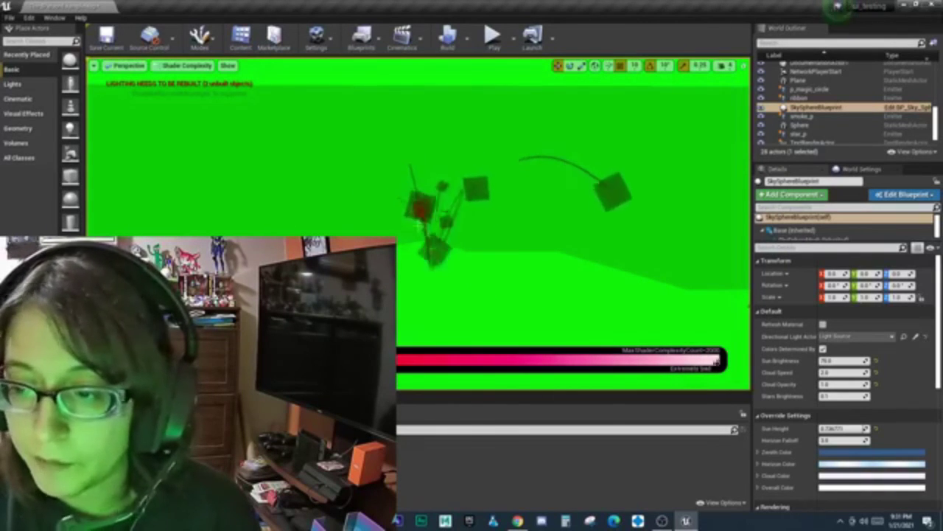
key("f")
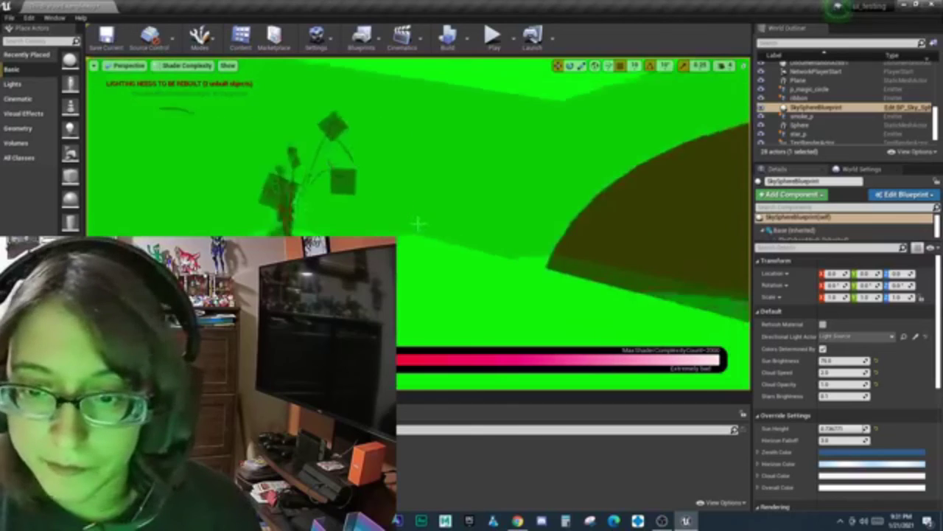
right_click_drag(418, 222, 418, 223)
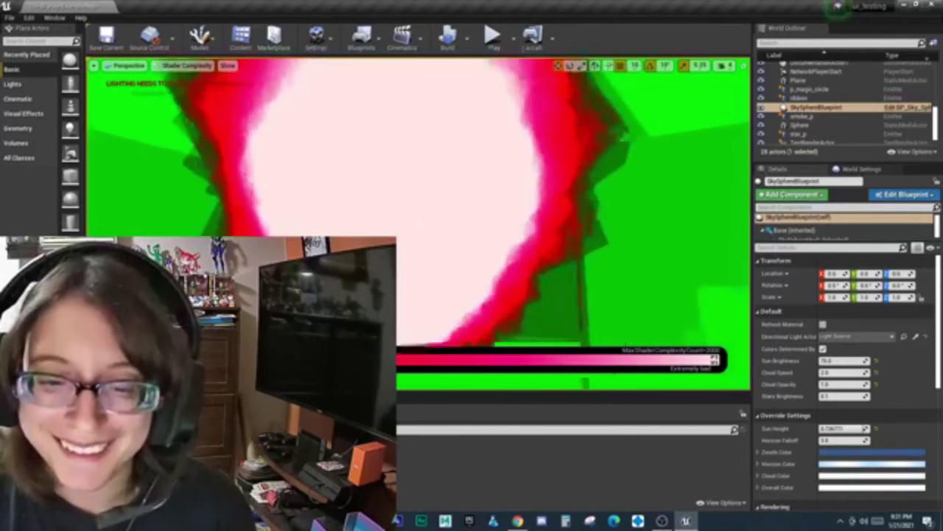
right_click_drag(353, 217, 352, 217)
right_click_drag(408, 185, 408, 185)
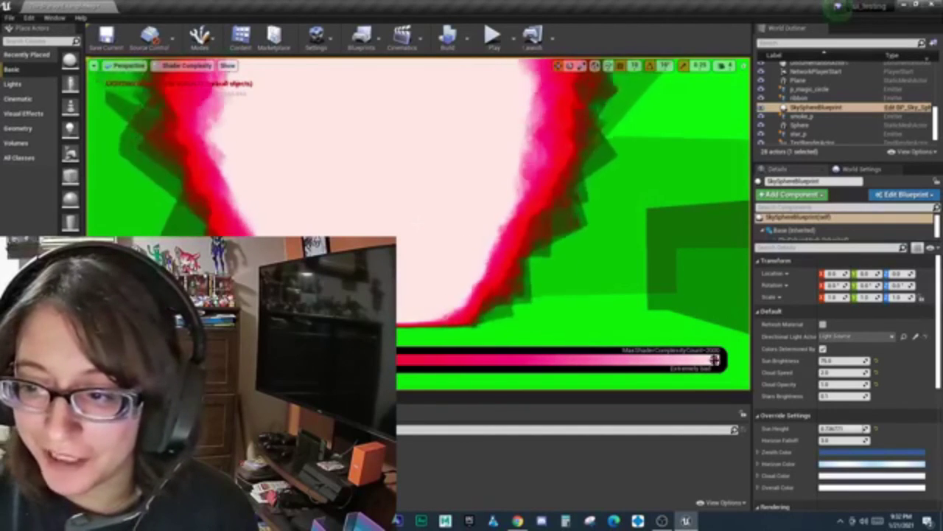
right_click_drag(447, 232, 451, 225)
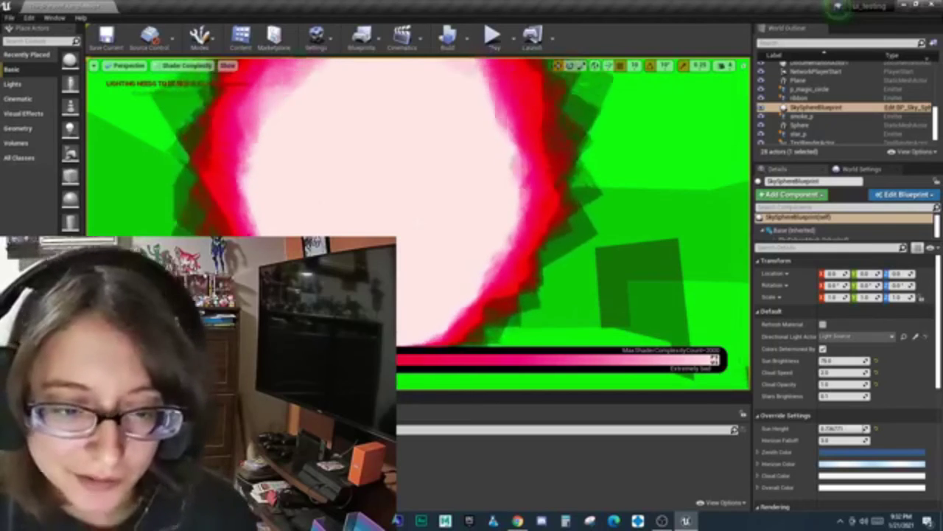
right_click_drag(382, 230, 417, 223)
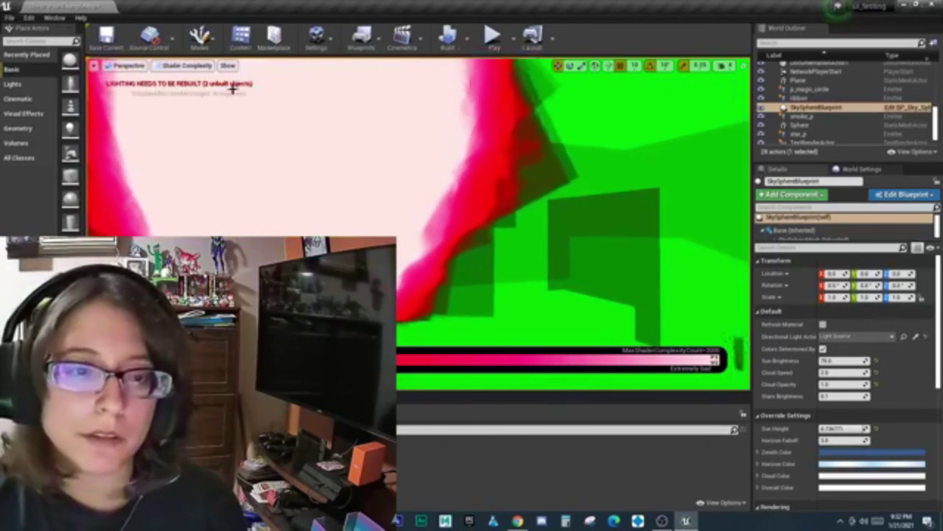
Switch the viewport back to Lit view mode
left_click(186, 65)
left_click(169, 93)
right_click_drag(279, 197, 405, 300)
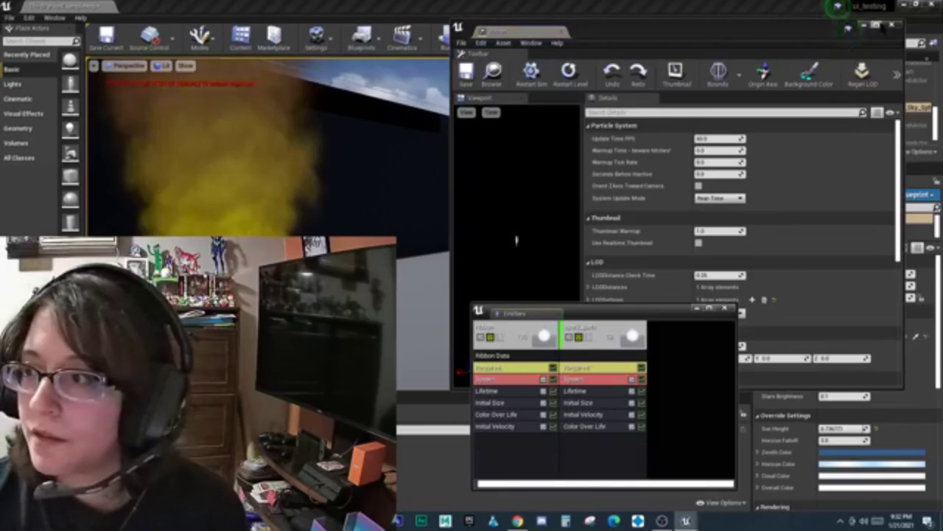
Maximize and then restore the Cascade window, moving the emitters panel aside
double_click(844, 31)
left_click_drag(595, 303, 468, 319)
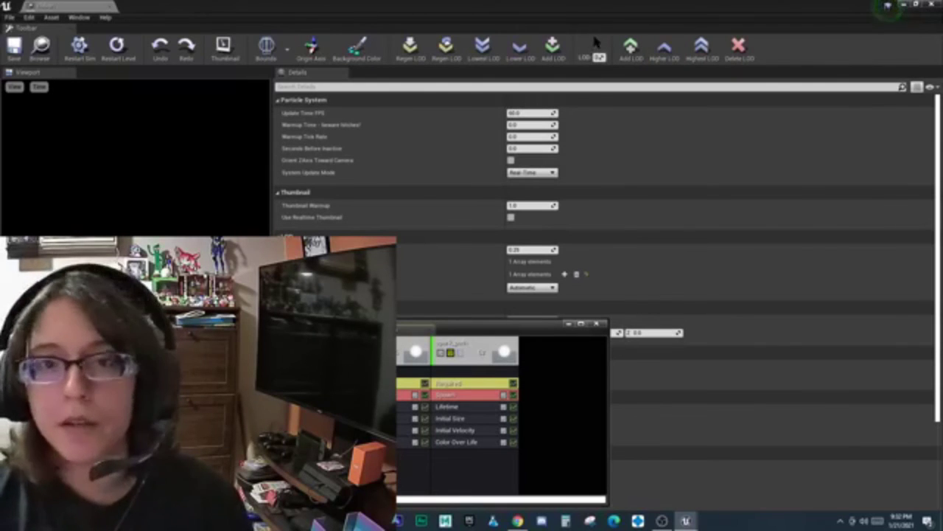
left_click(925, 6)
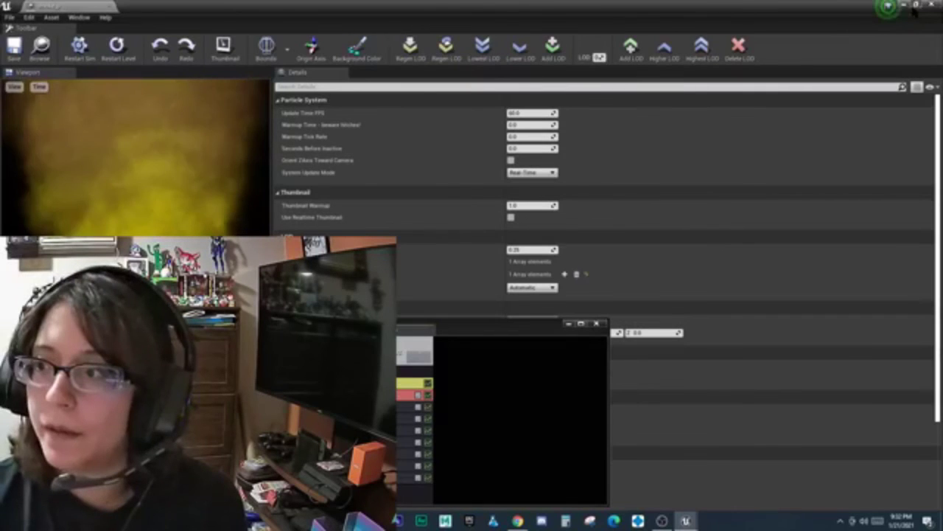
left_click(914, 6)
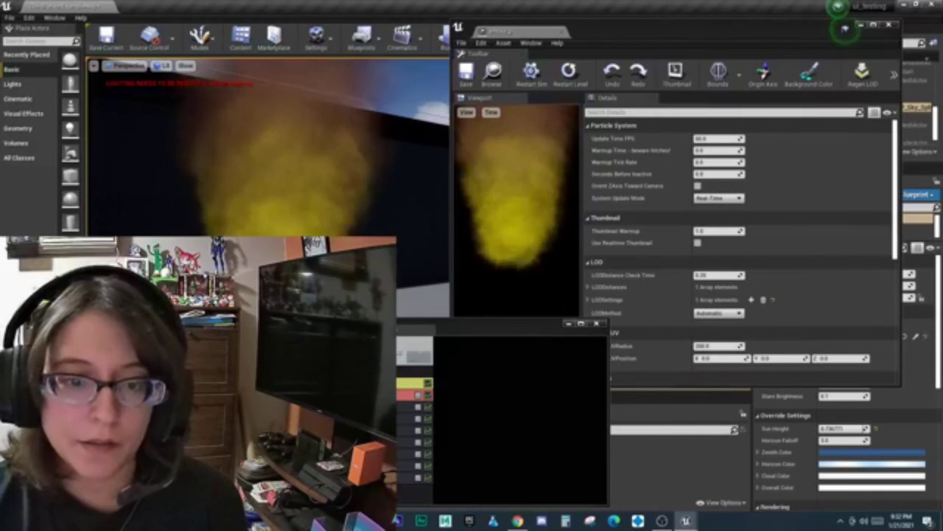
left_click_drag(369, 220, 369, 220)
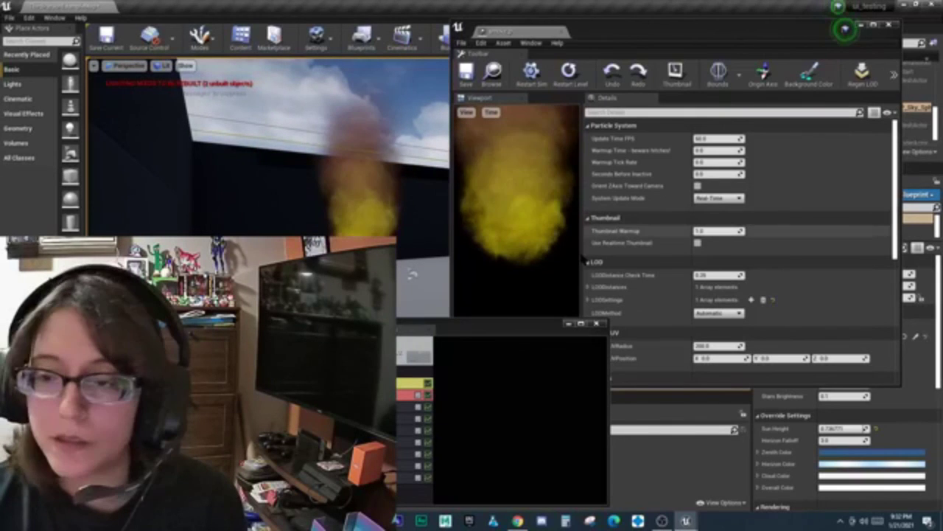
Inspect the smoke emitter's Spawn, Lifetime and Size modules, then close the emitters panel and Cascade
left_click(415, 394)
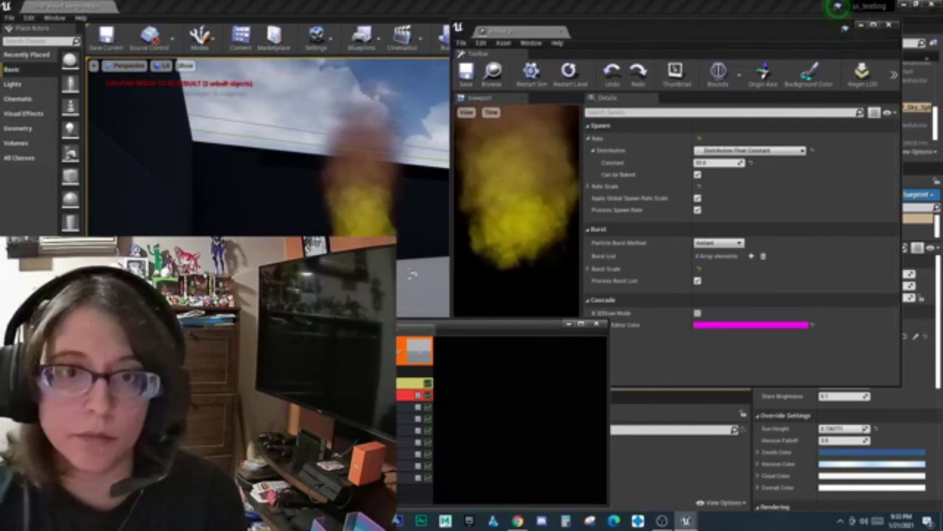
left_click(414, 406)
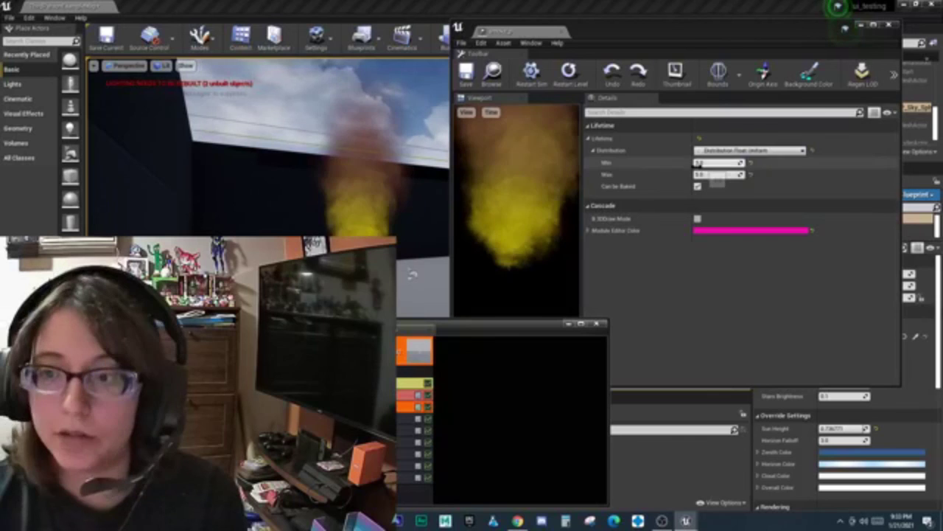
key("Return")
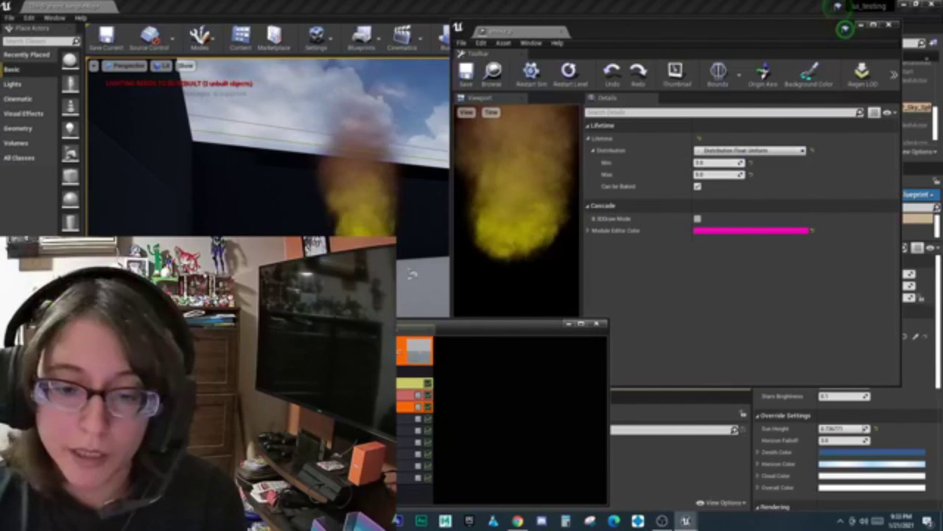
left_click(405, 417)
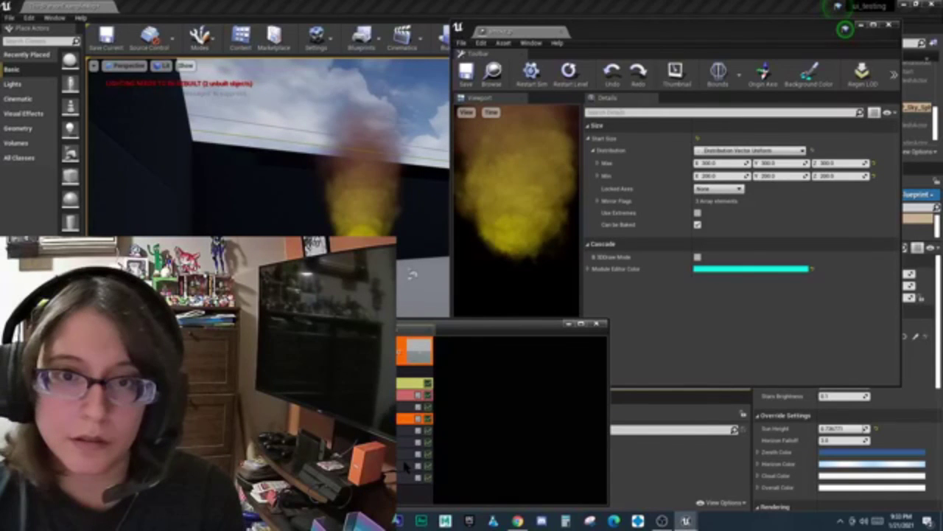
left_click(479, 427)
left_click(596, 325)
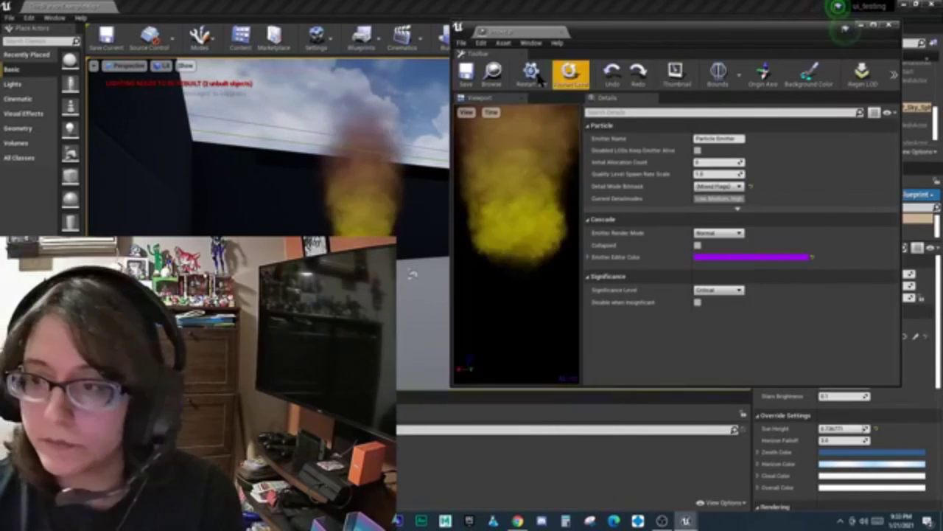
left_click(889, 25)
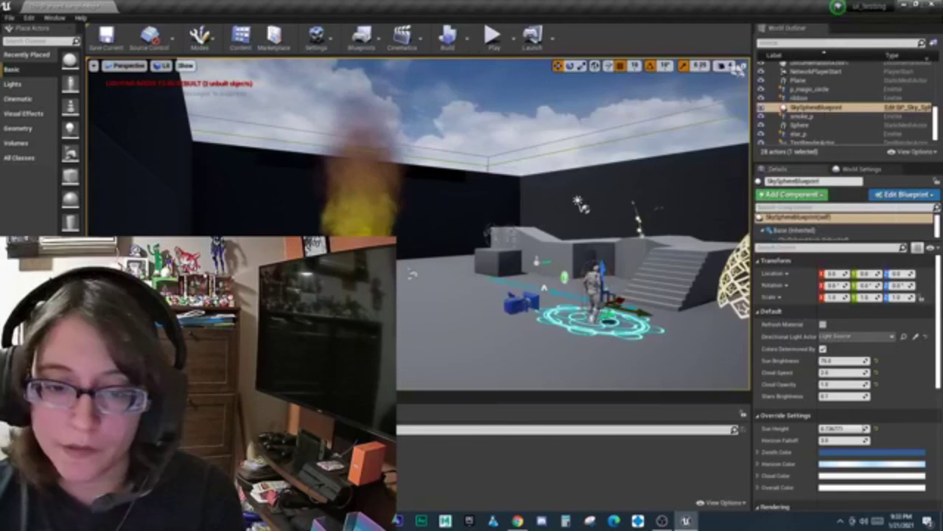